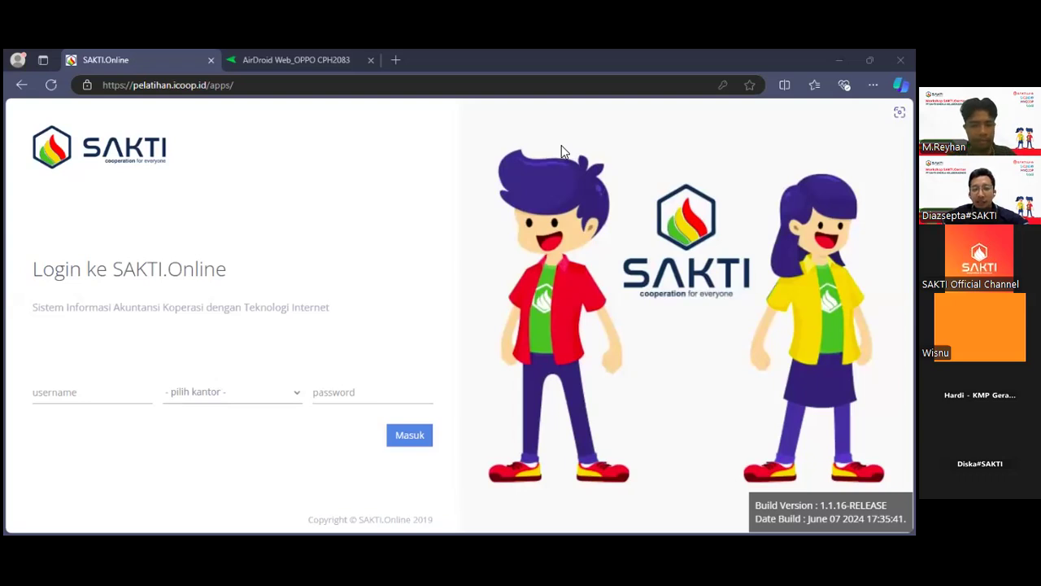
# Enter the account username on the login form and choose 001 - pusat as the office.
pyautogui.click(76, 391)
pyautogui.write('reyhan')
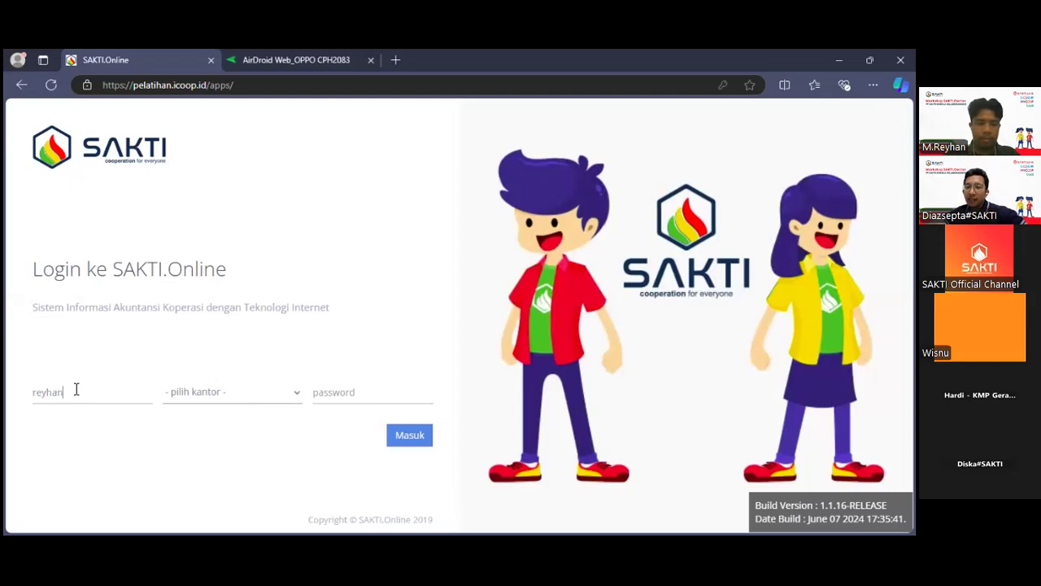
pyautogui.click(227, 395)
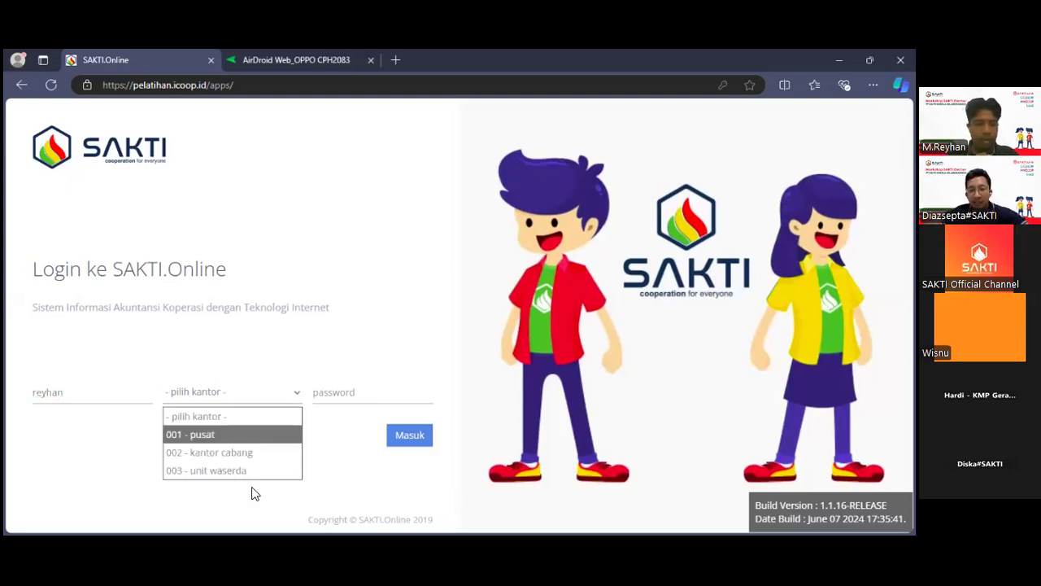
pyautogui.click(235, 394)
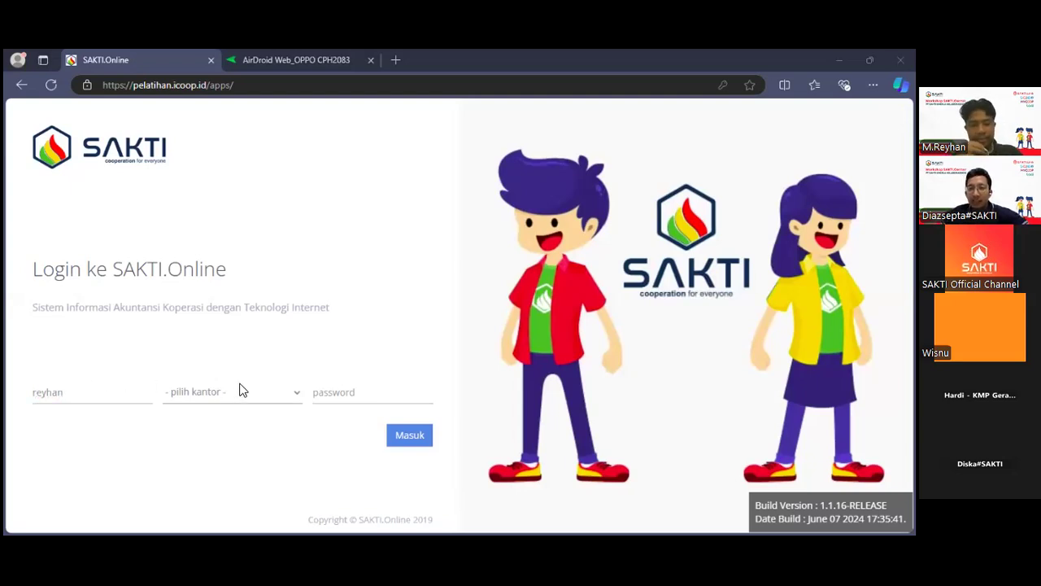
pyautogui.click(241, 392)
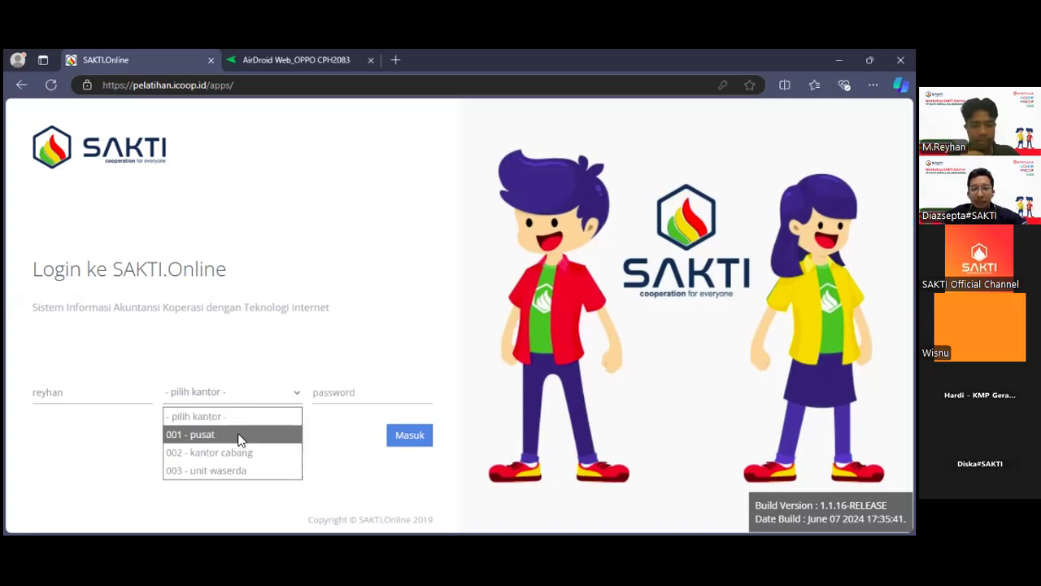
pyautogui.click(241, 439)
# Enter the account password and log in.
pyautogui.click(350, 386)
pyautogui.write('123')
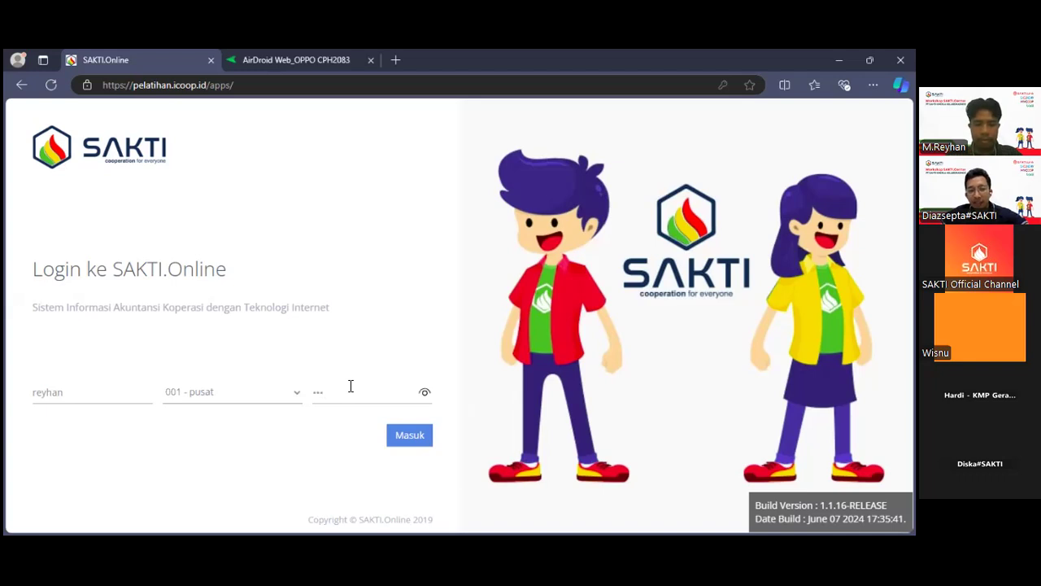
pyautogui.press('BackSpace')
pyautogui.press('BackSpace')
pyautogui.press('BackSpace')
pyautogui.write('123456')
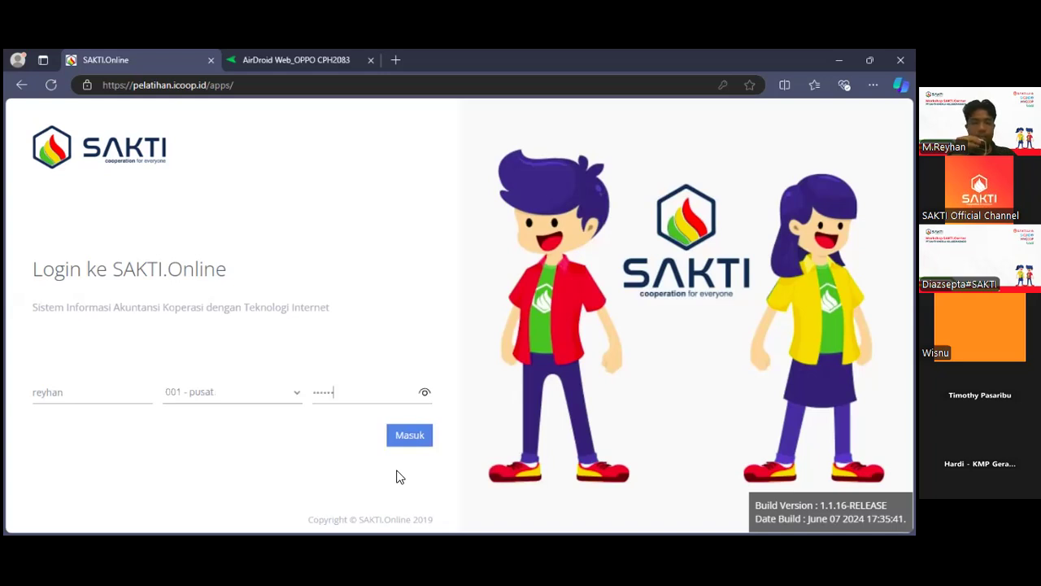
pyautogui.press('Return')
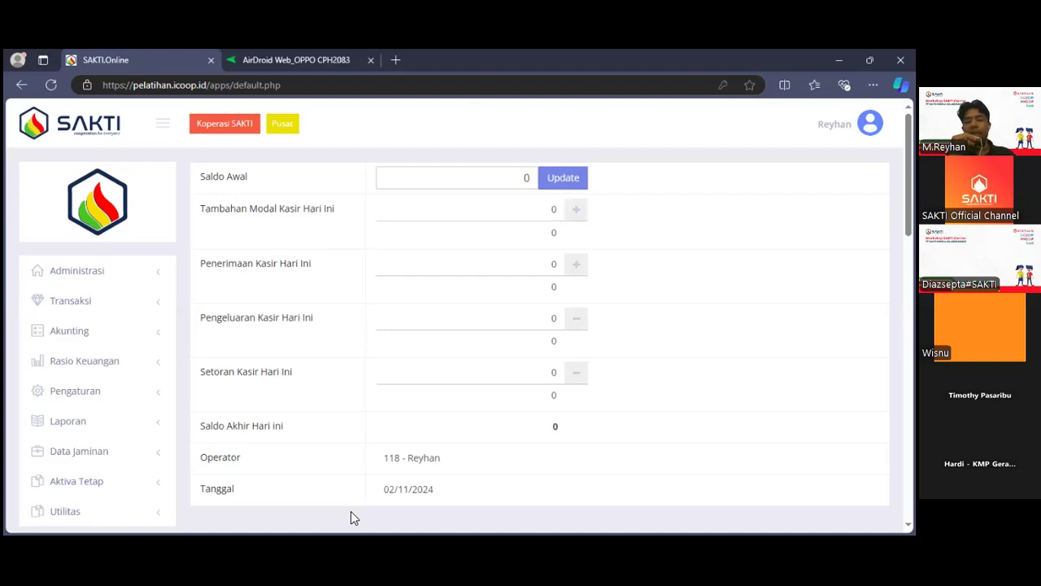
# Open the Manajemen Pengguna page from the Pengaturan section.
pyautogui.click(133, 403)
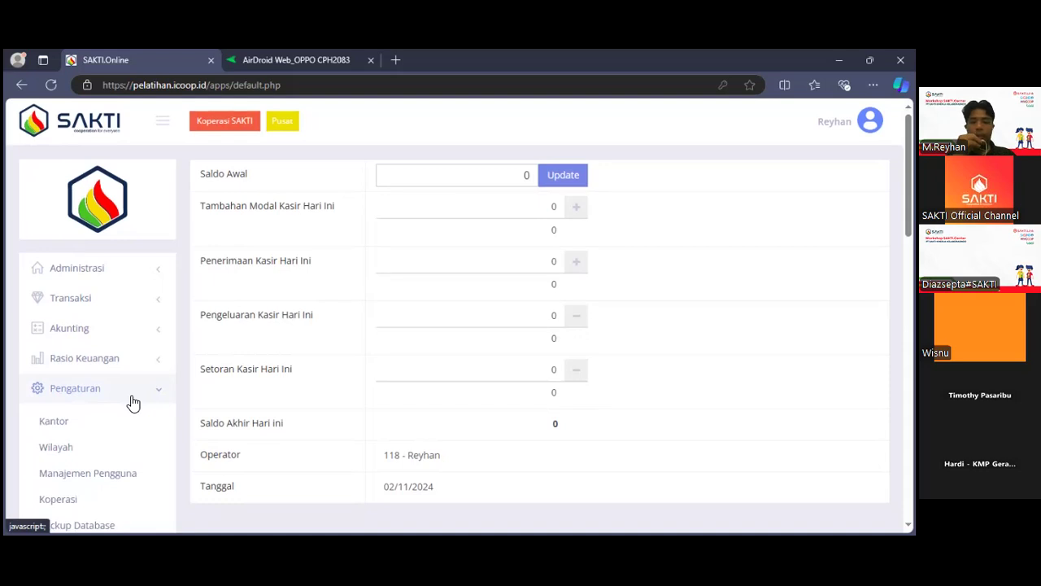
pyautogui.scroll(-2, 133, 404)
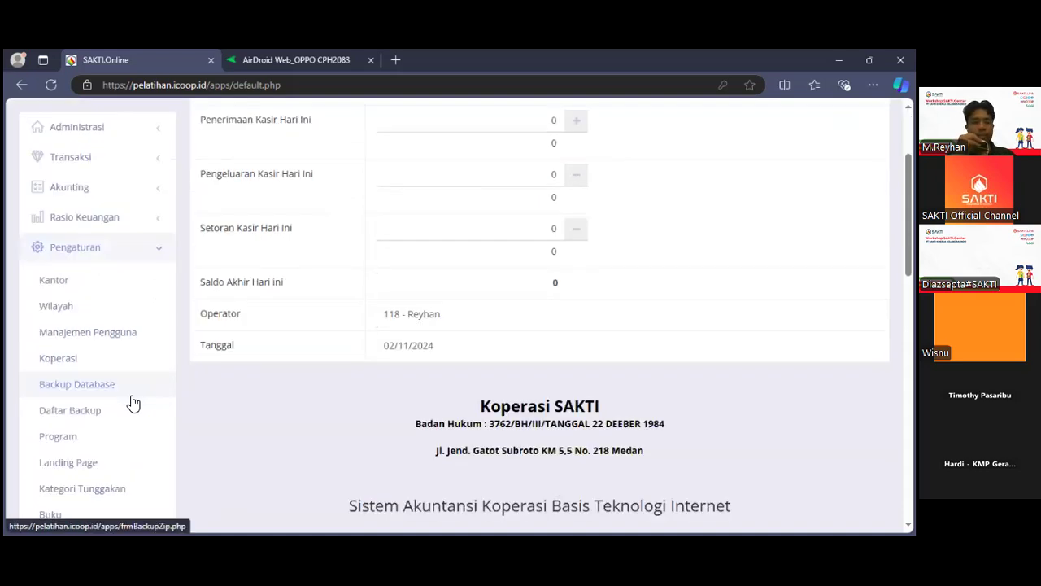
pyautogui.click(121, 261)
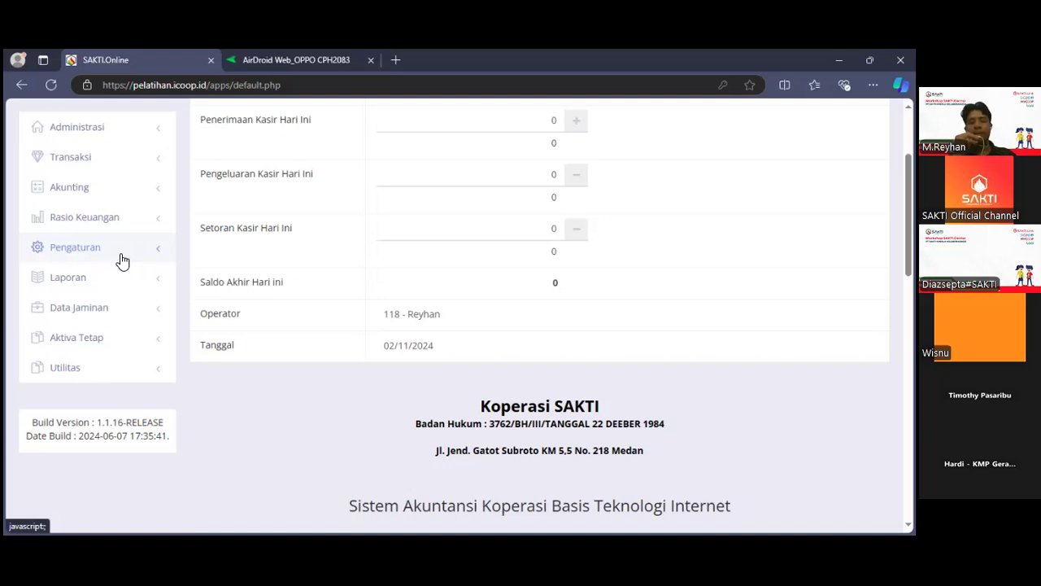
pyautogui.click(122, 260)
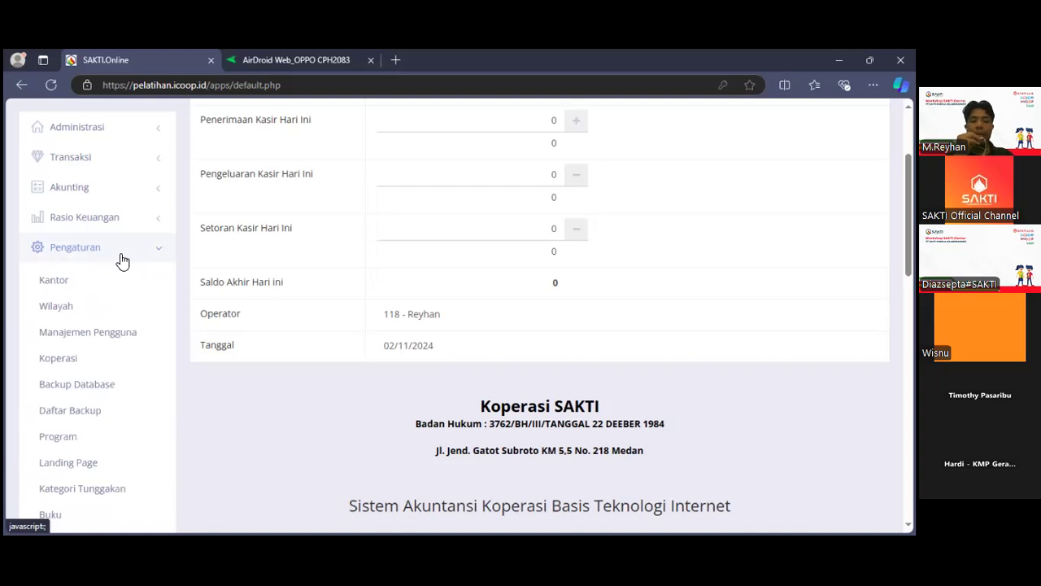
pyautogui.click(127, 332)
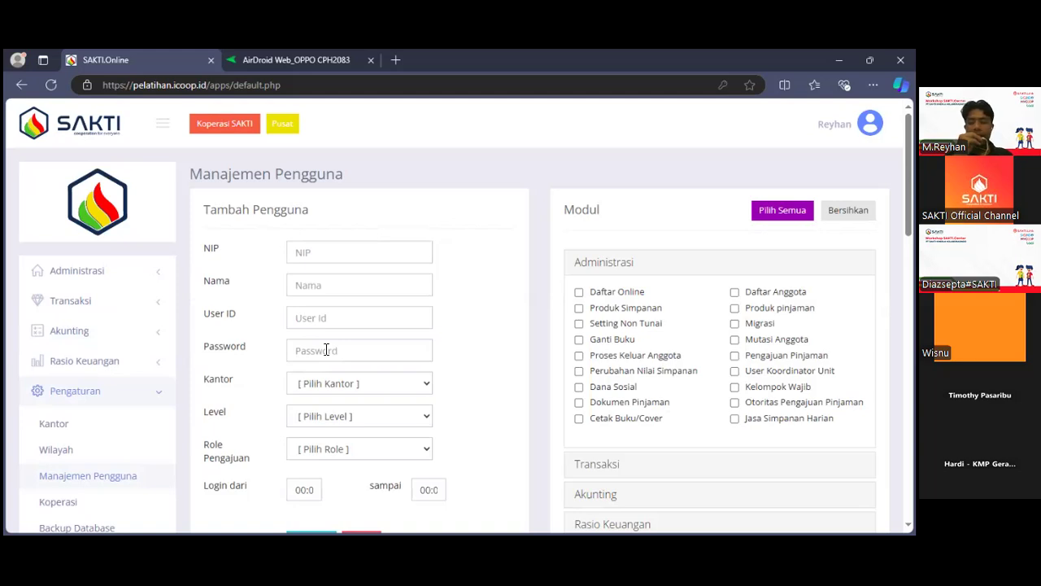
# Look through the Tambah Pengguna form, the module permissions and the list of existing users.
pyautogui.scroll(-3, 325, 350)
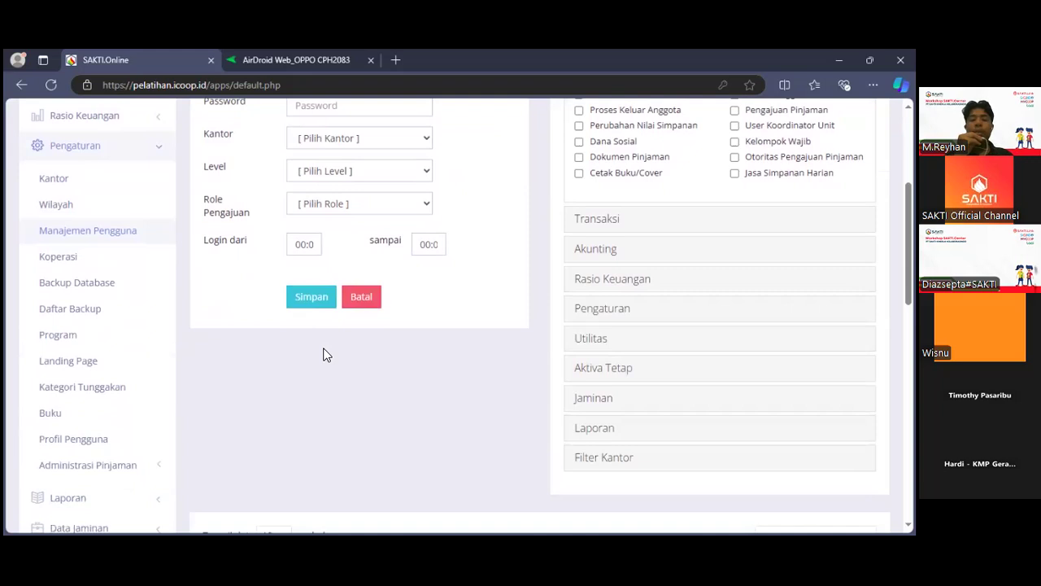
pyautogui.scroll(-3, 323, 355)
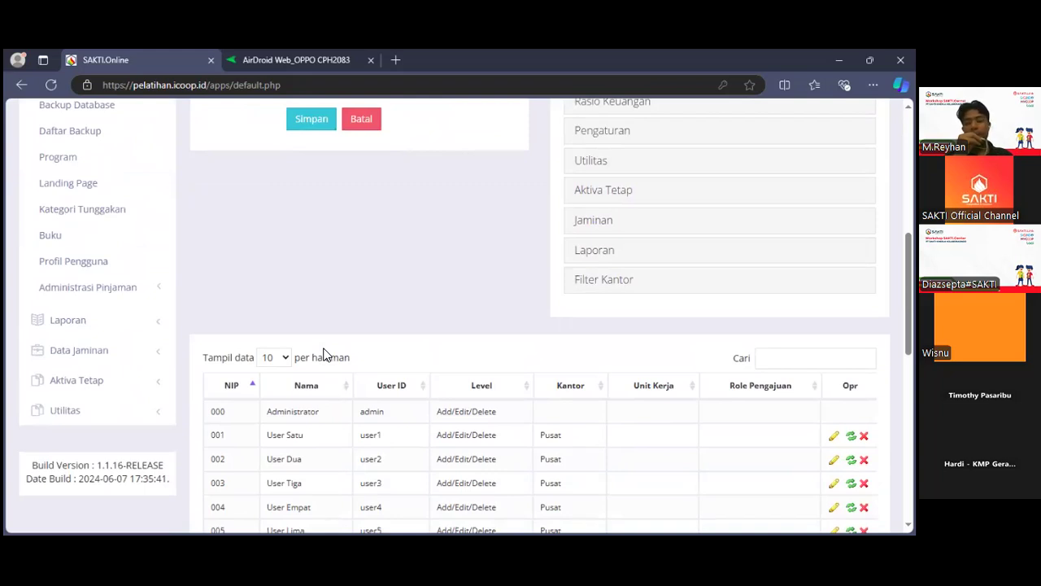
pyautogui.scroll(-3, 323, 355)
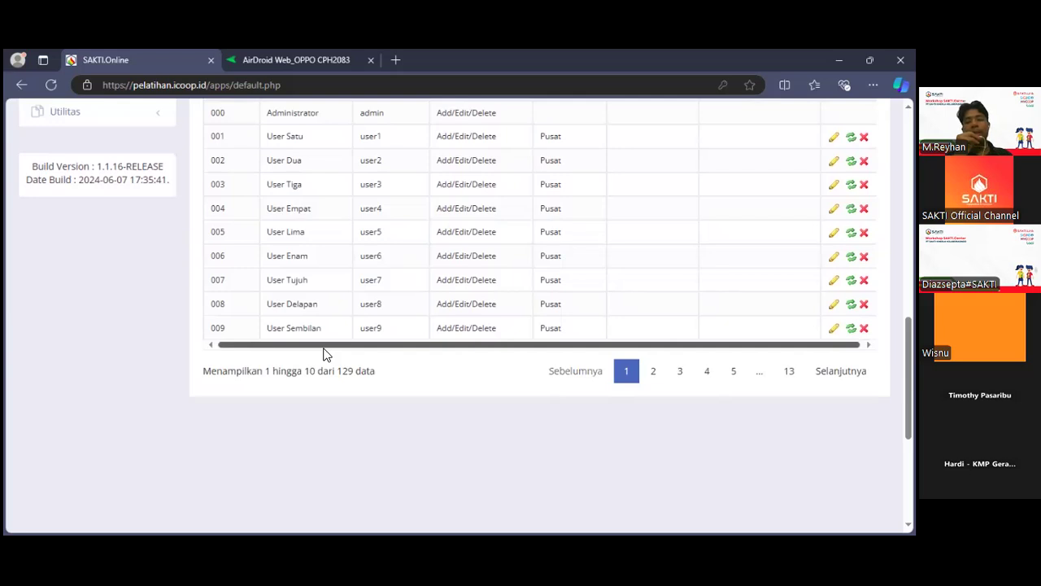
pyautogui.scroll(3, 323, 355)
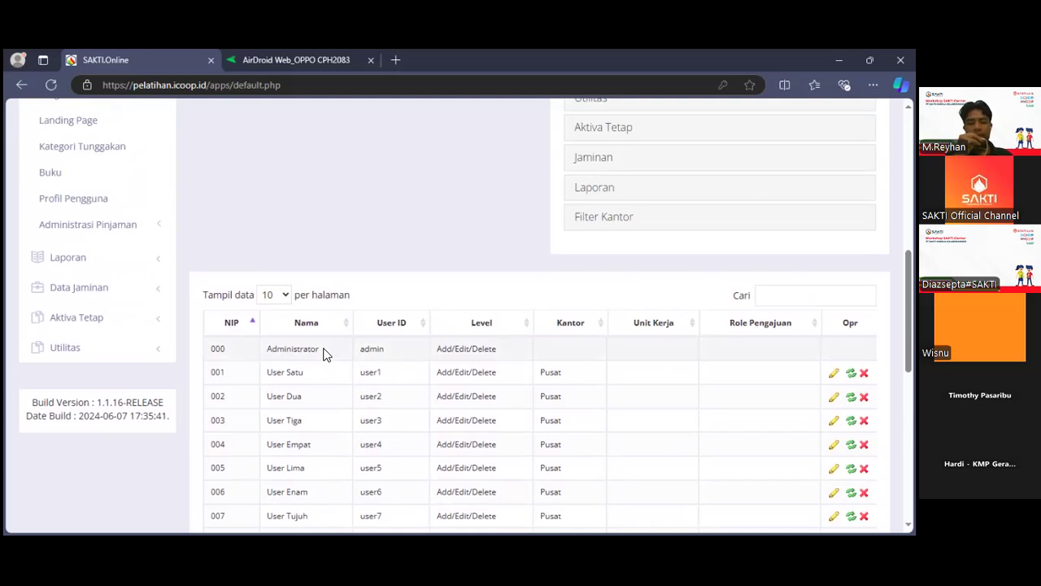
pyautogui.scroll(2, 323, 355)
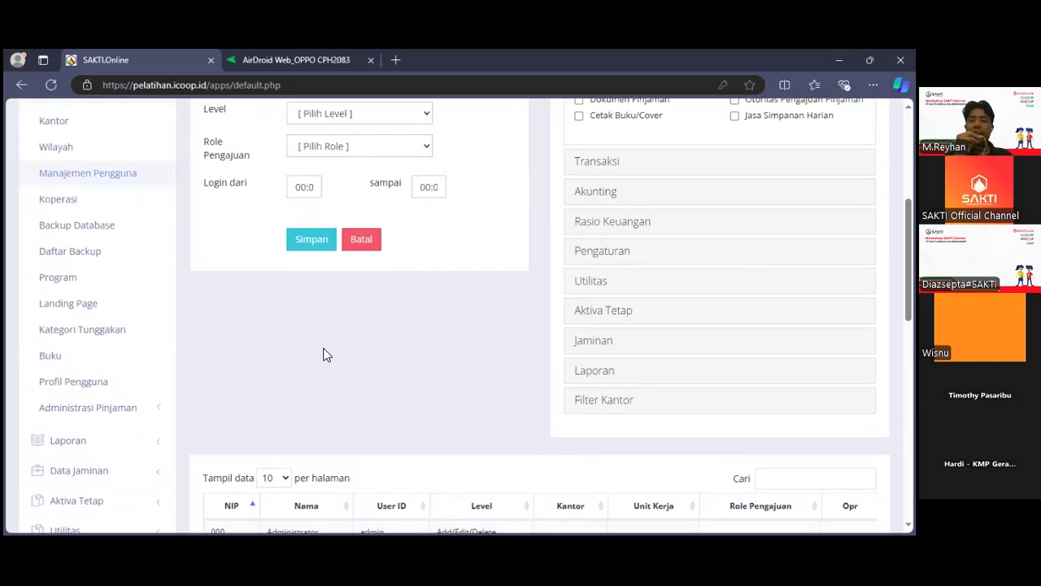
pyautogui.scroll(3, 323, 355)
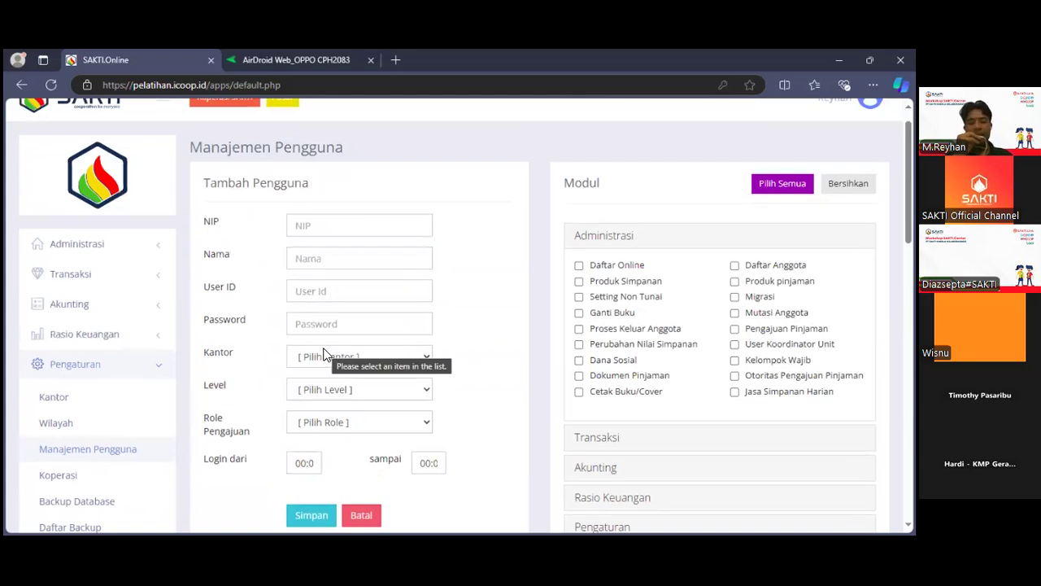
pyautogui.scroll(-2, 323, 355)
pyautogui.scroll(2, 325, 353)
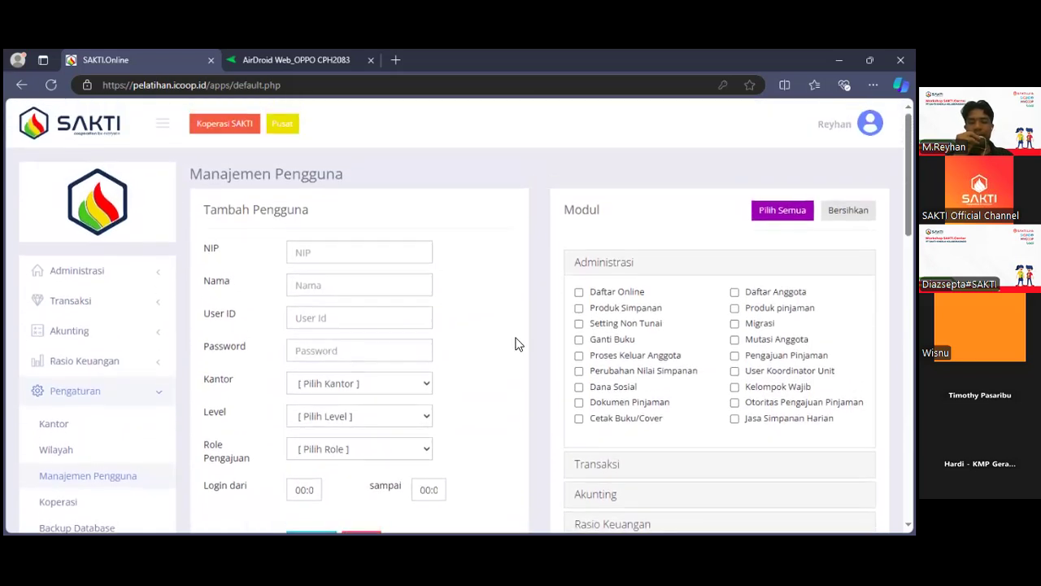
# Grant the Administrasi permissions Daftar Online, Produk Simpanan and Setting Non Tunai in the new user form.
pyautogui.click(579, 294)
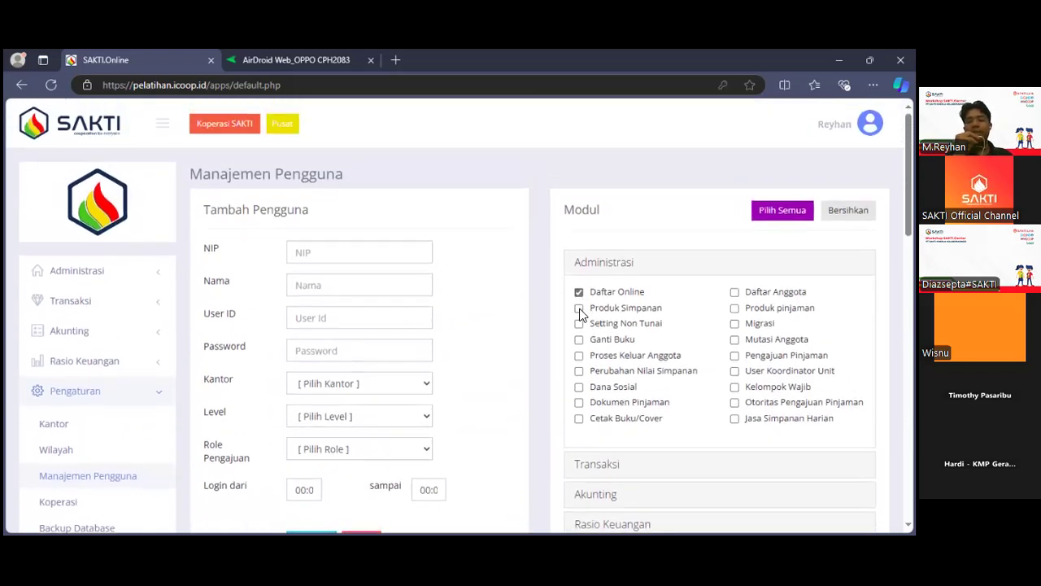
pyautogui.click(579, 310)
pyautogui.click(579, 325)
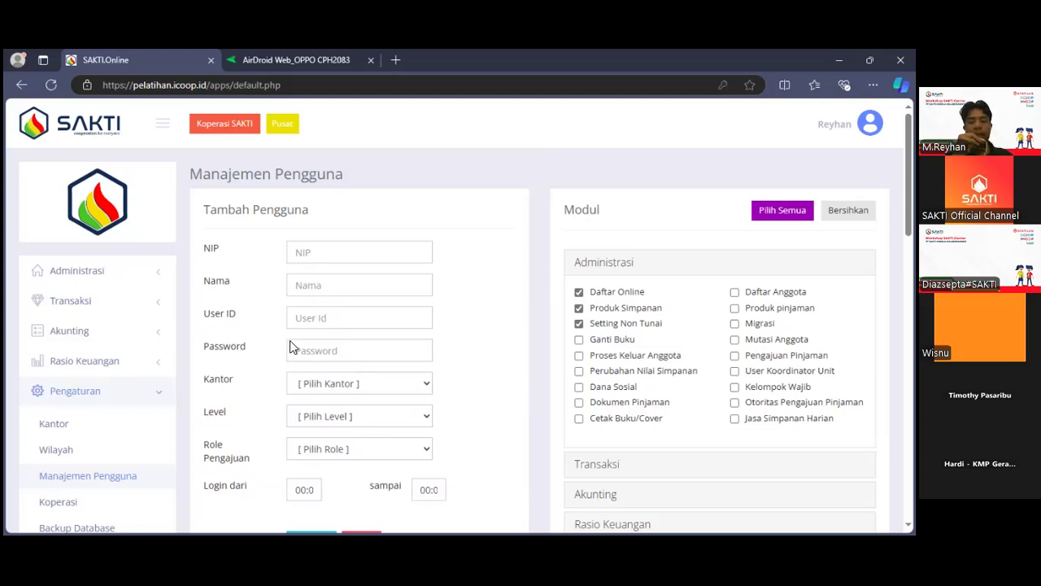
# View the available Kantor and Level options for a new user without choosing any.
pyautogui.click(330, 383)
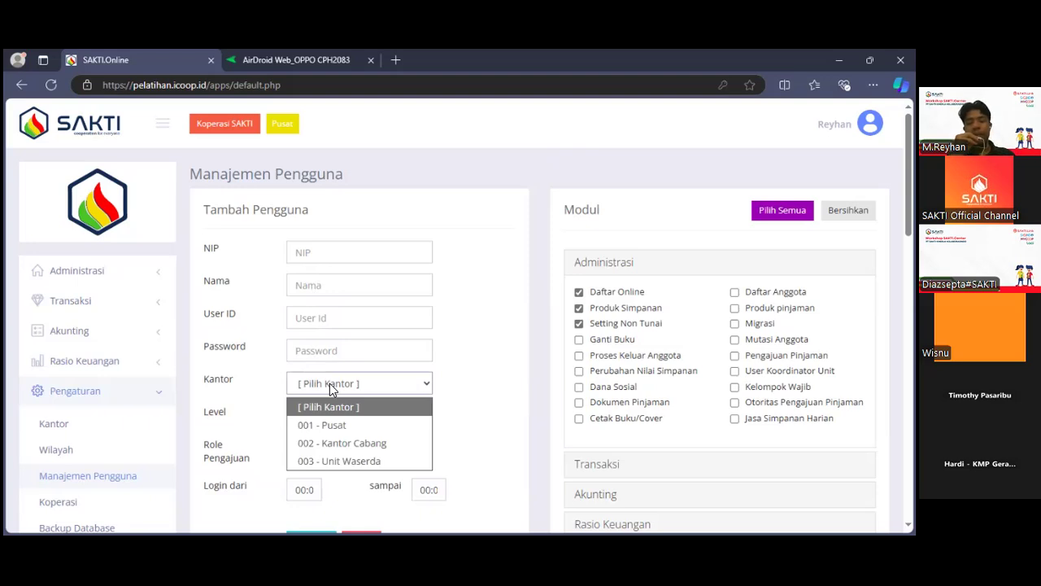
pyautogui.click(329, 411)
pyautogui.click(329, 412)
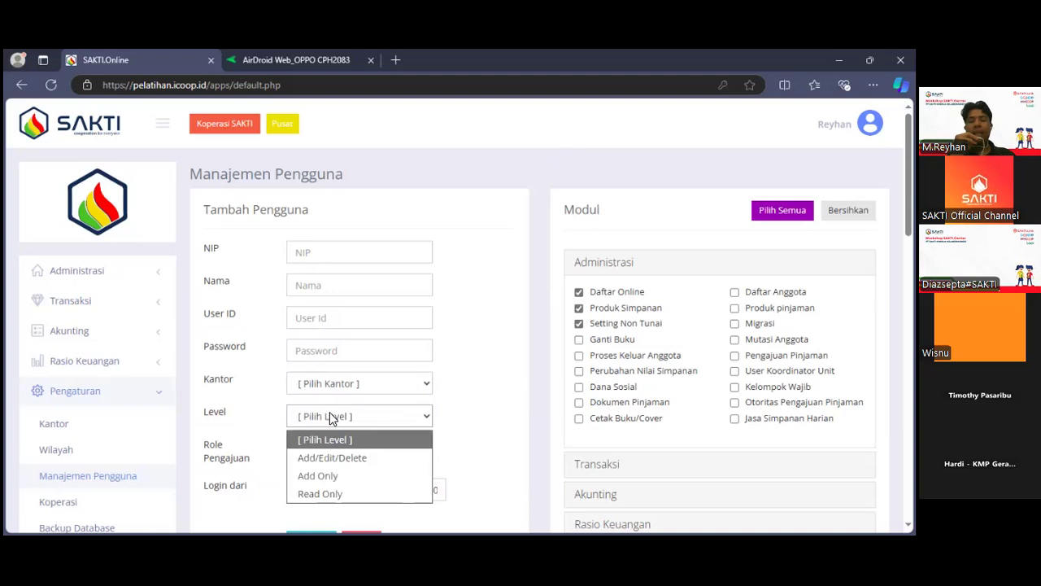
pyautogui.scroll(-1, 325, 338)
pyautogui.click(333, 314)
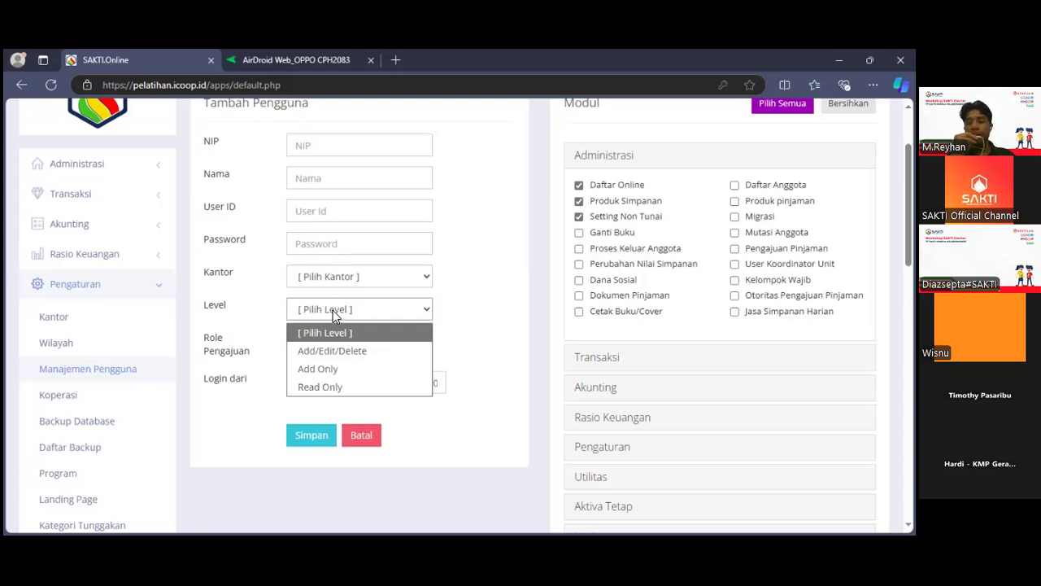
# Remove the Daftar Online, Produk Simpanan and Setting Non Tunai permissions from the new user form.
pyautogui.click(579, 187)
pyautogui.click(579, 202)
pyautogui.click(579, 218)
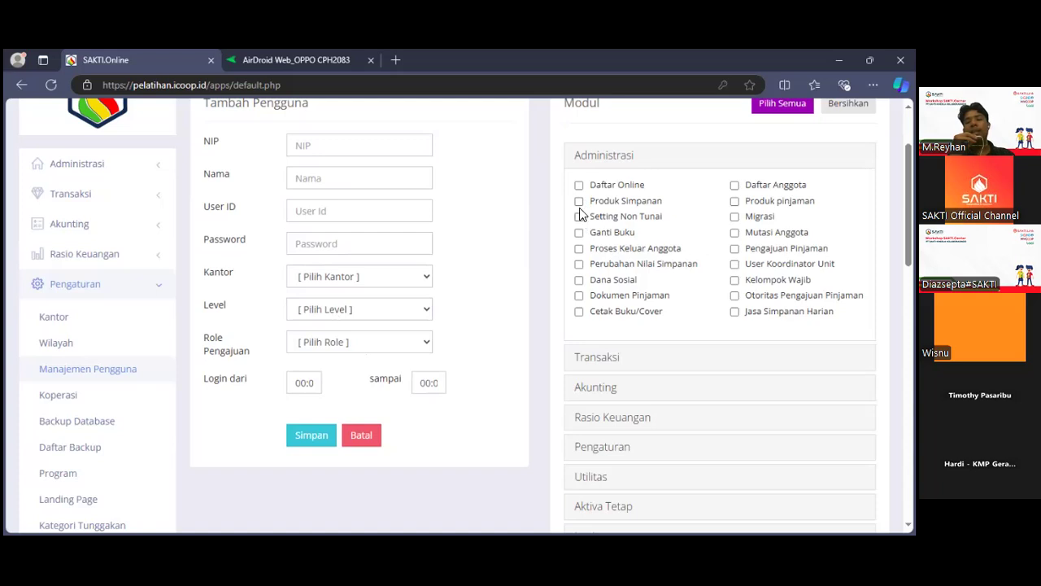
# Collapse the Administrasi module group and examine the permissions available under Akunting and Laporan.
pyautogui.click(598, 168)
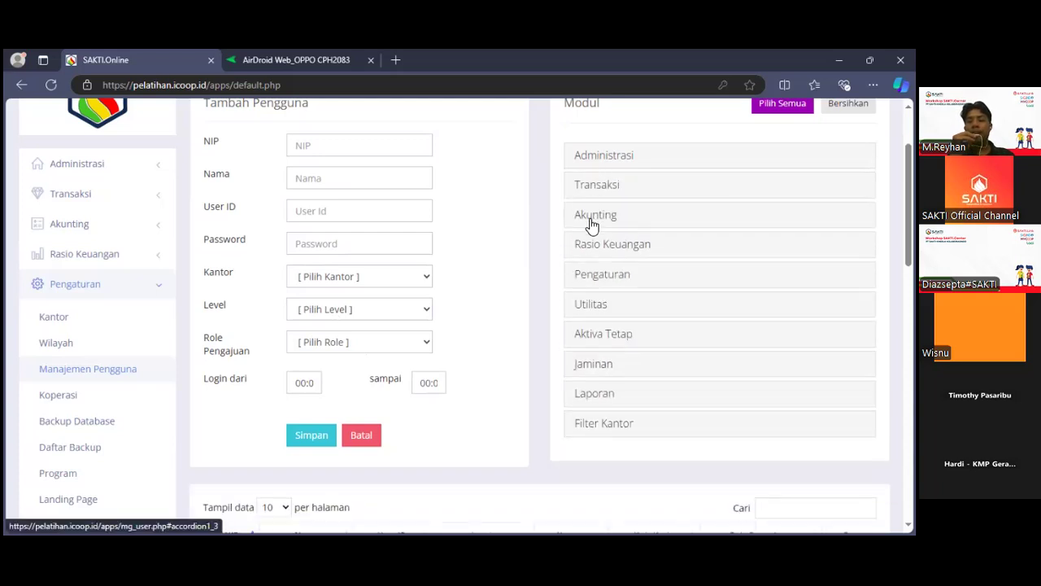
pyautogui.click(591, 226)
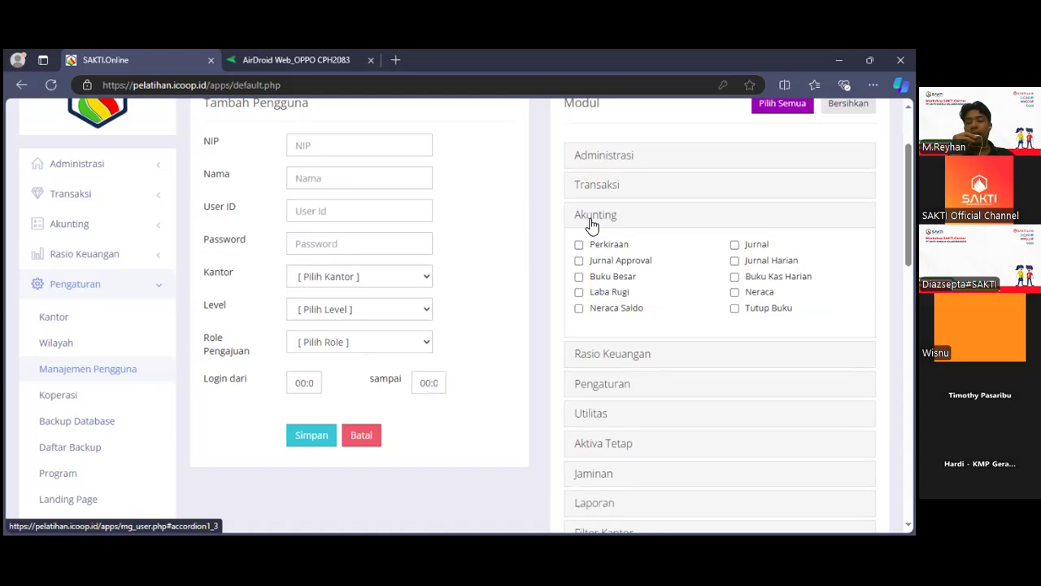
pyautogui.click(591, 226)
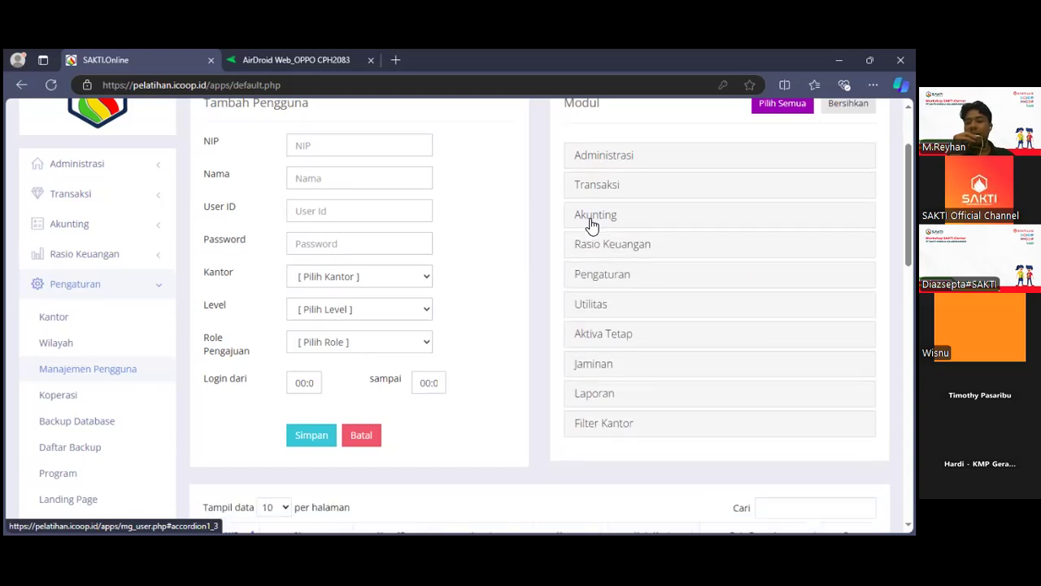
pyautogui.click(604, 405)
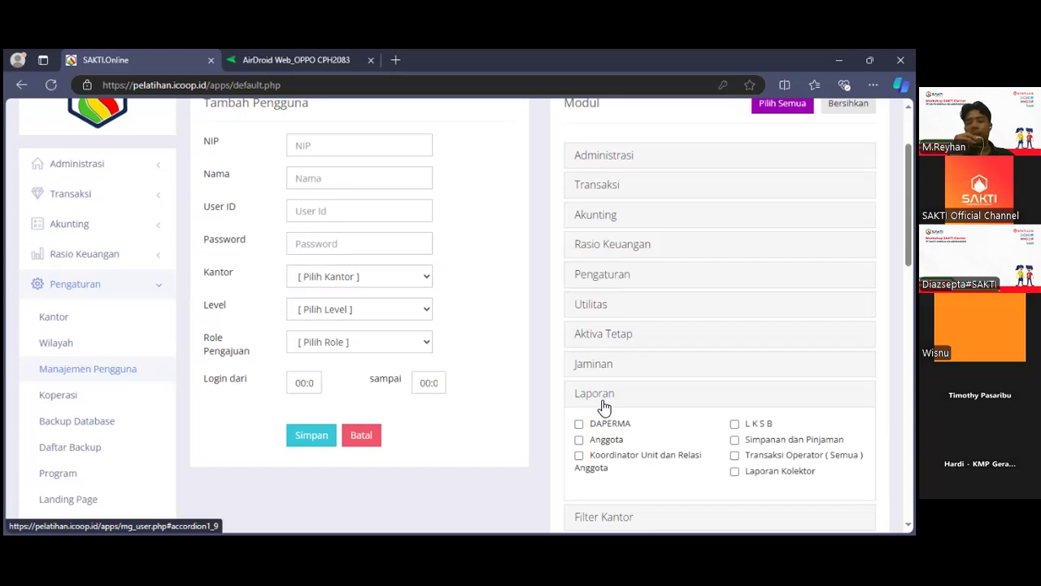
pyautogui.click(594, 397)
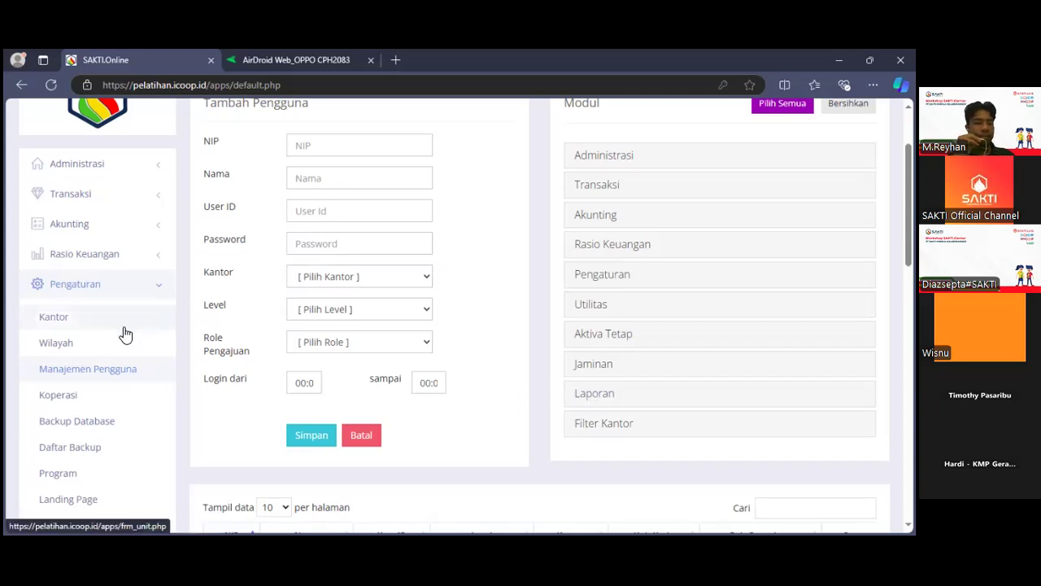
# Open the Koperasi settings page and review the cooperative's information and logo, collapsing the Pengaturan section.
pyautogui.click(113, 401)
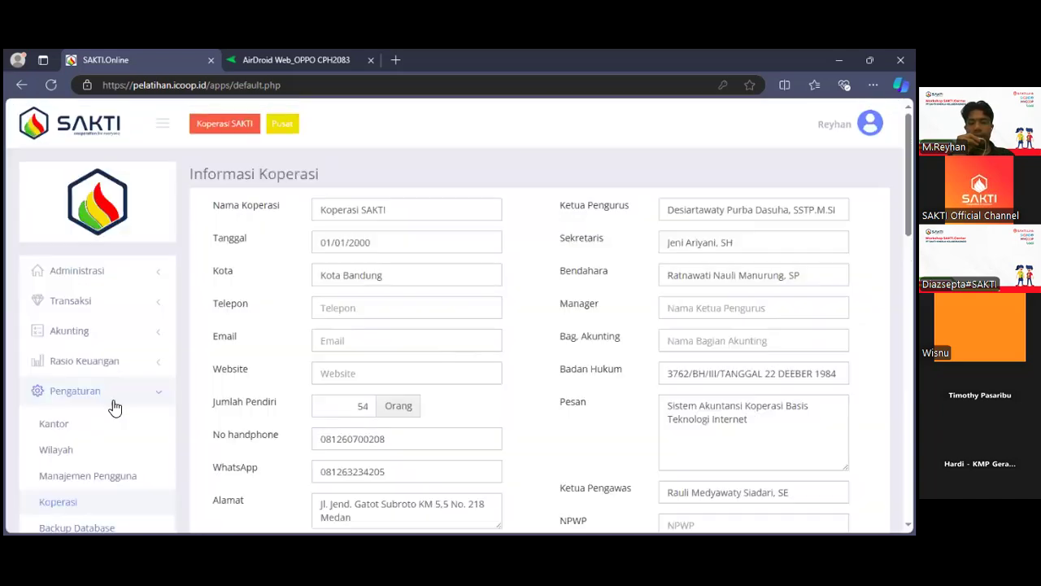
pyautogui.scroll(-3, 295, 354)
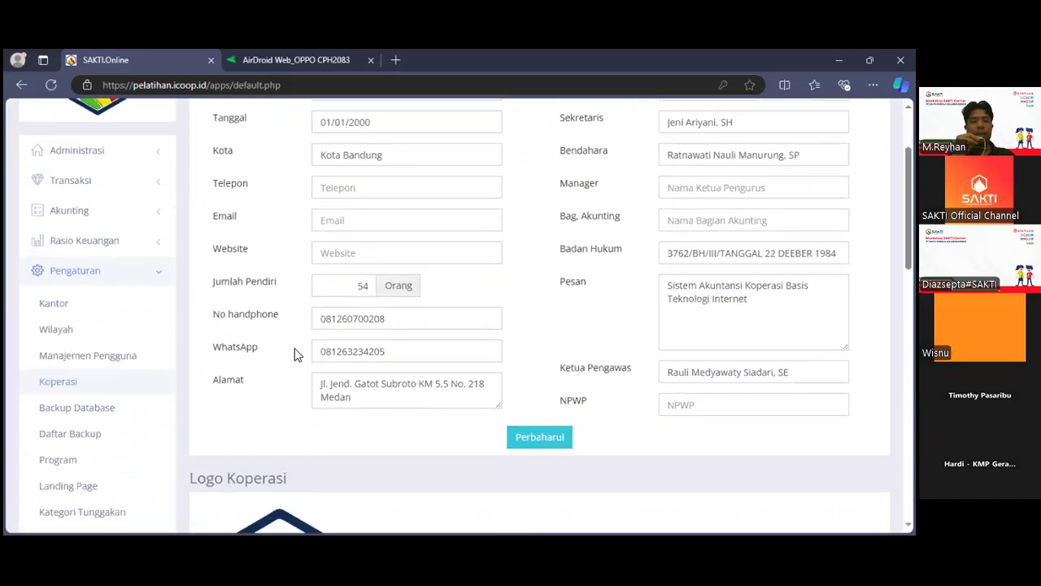
pyautogui.scroll(-2, 295, 354)
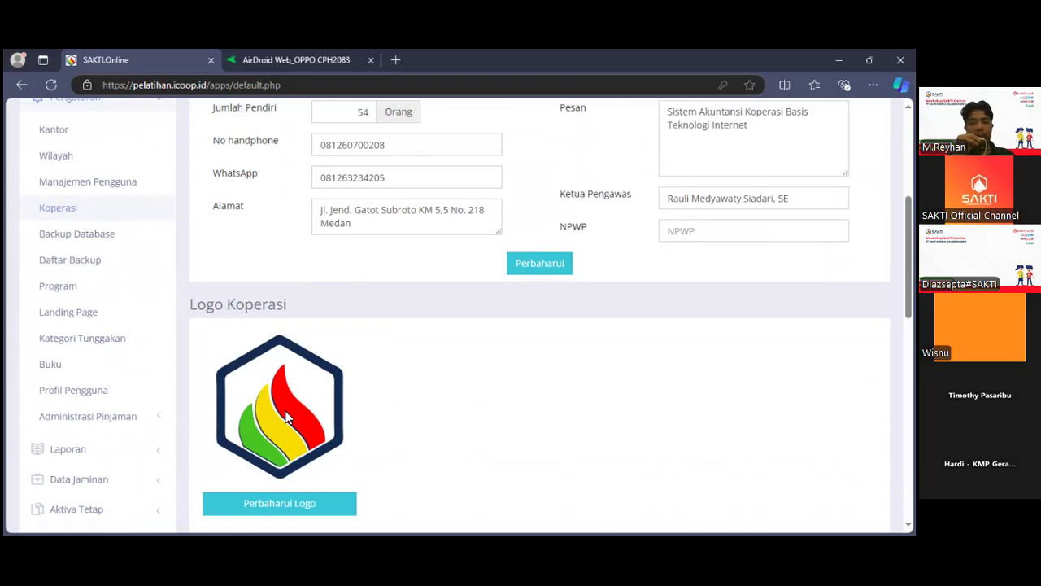
pyautogui.scroll(5, 284, 411)
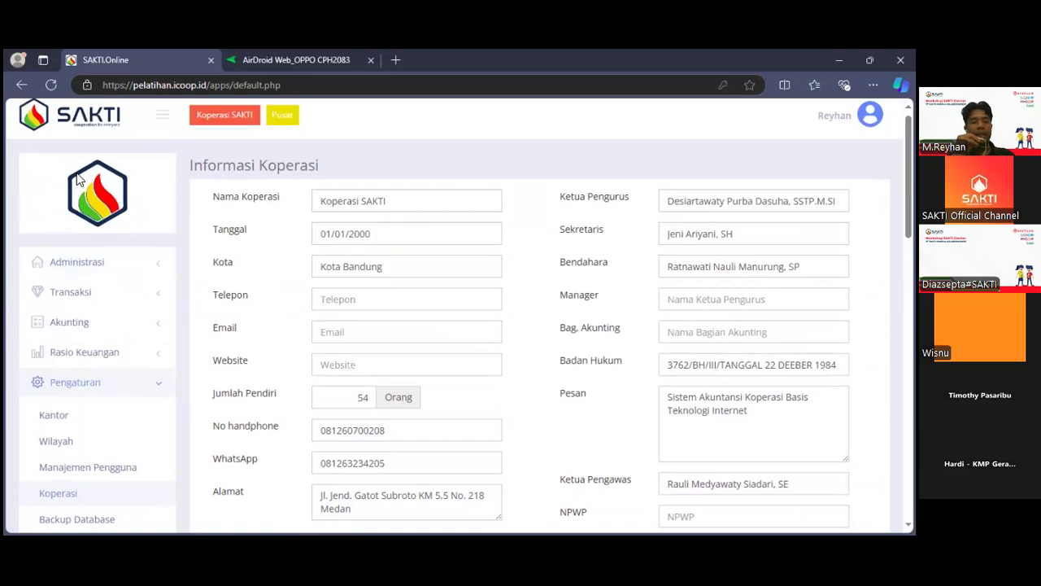
pyautogui.click(104, 382)
pyautogui.scroll(-2, 104, 386)
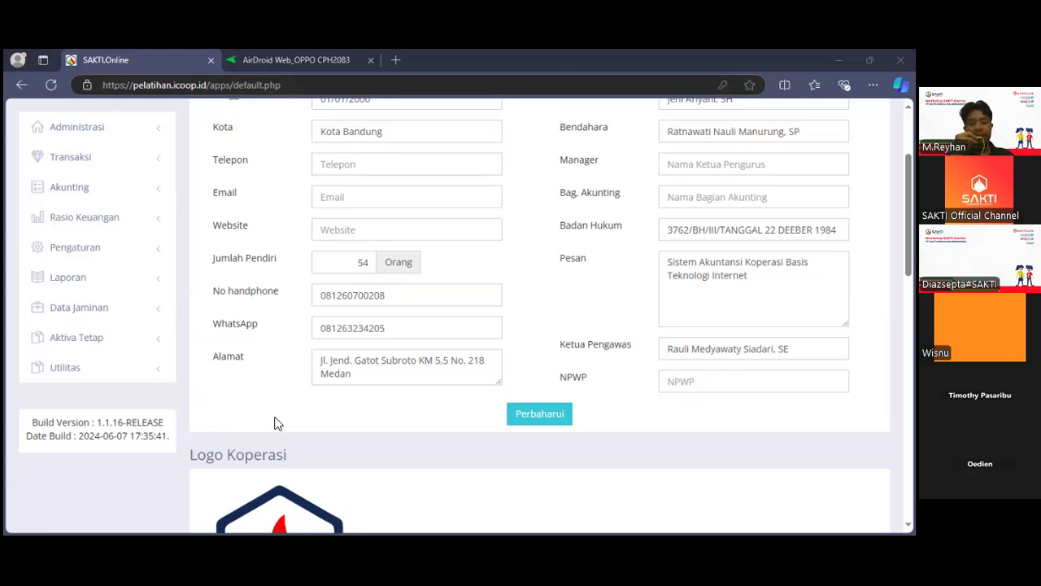
# Open the Anggota member list under Administrasi and review the listed members and the available search filters.
pyautogui.scroll(2, 139, 272)
pyautogui.click(144, 272)
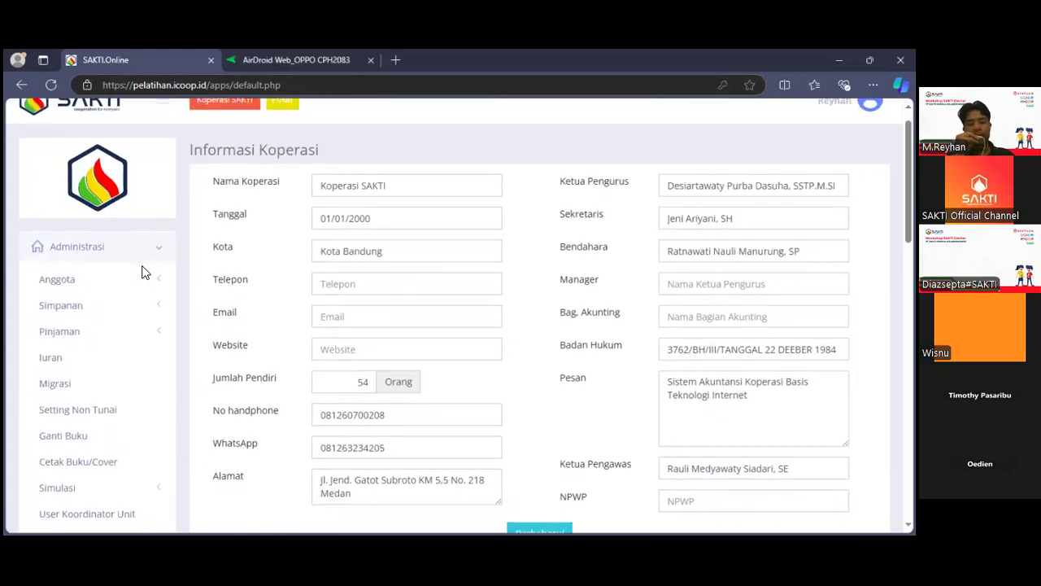
pyautogui.click(131, 284)
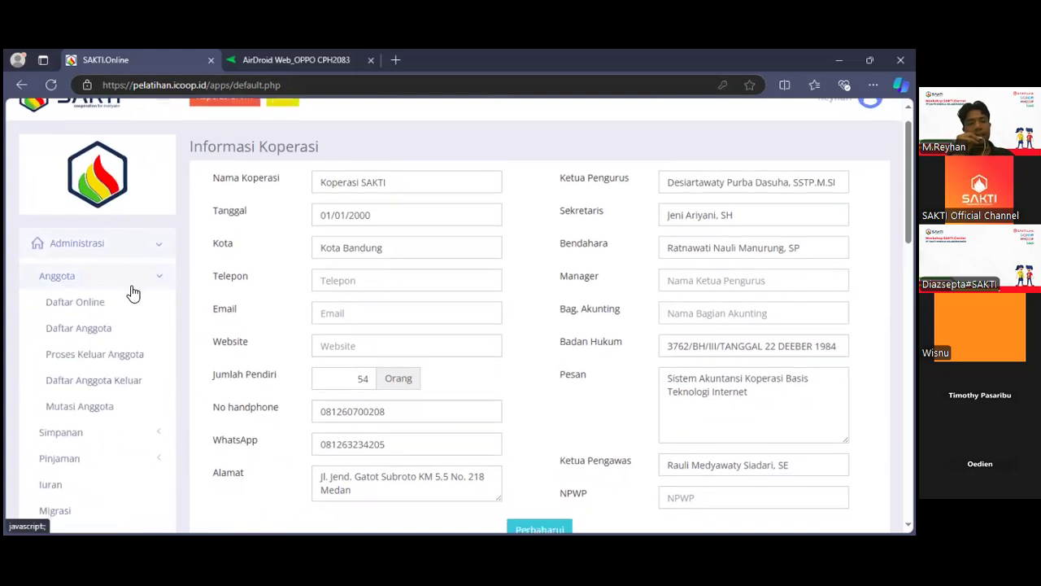
pyautogui.click(105, 298)
pyautogui.scroll(-3, 280, 329)
pyautogui.scroll(-1, 279, 326)
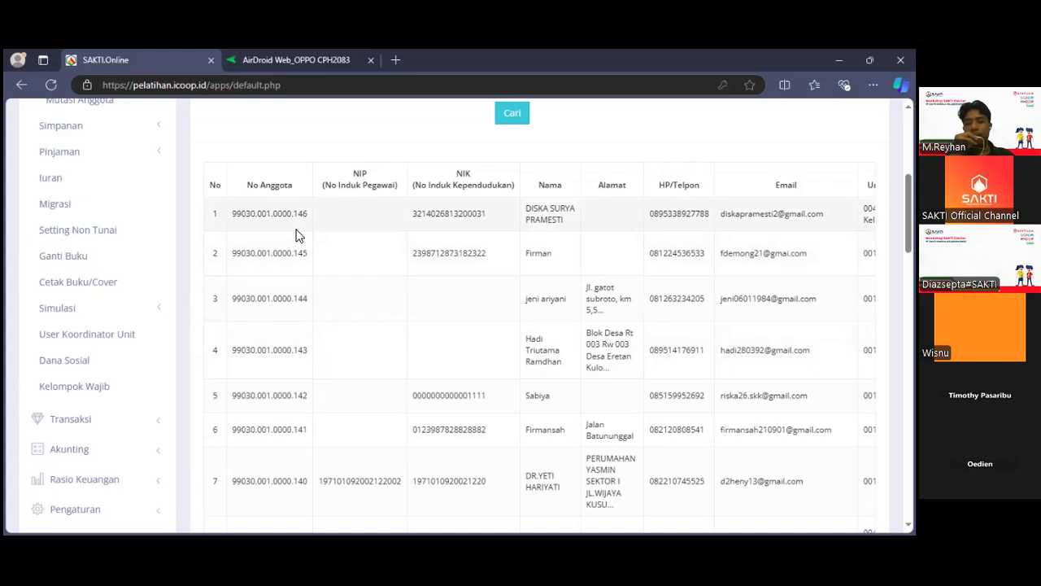
pyautogui.scroll(2, 296, 235)
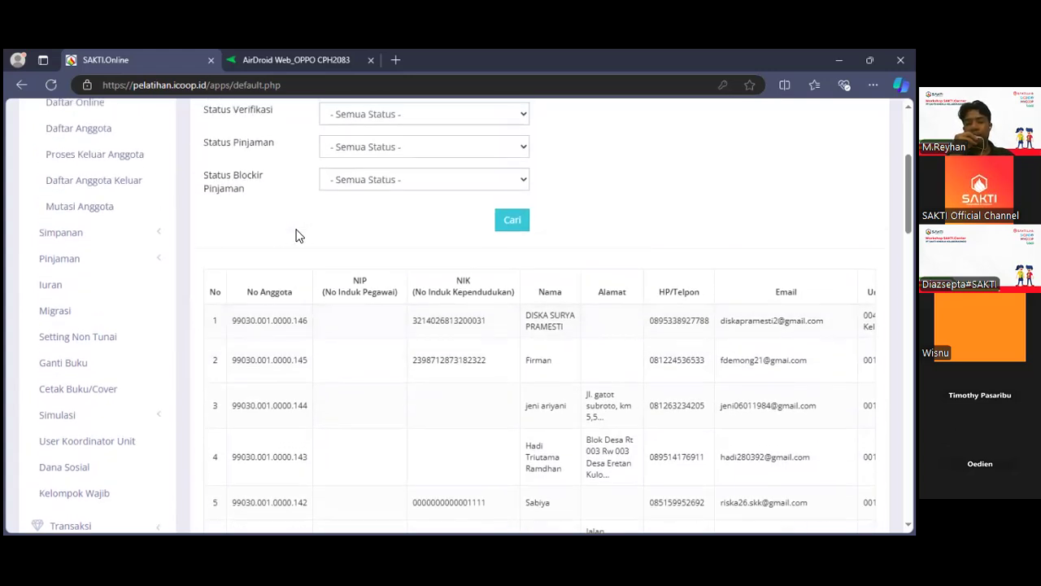
pyautogui.scroll(4, 291, 291)
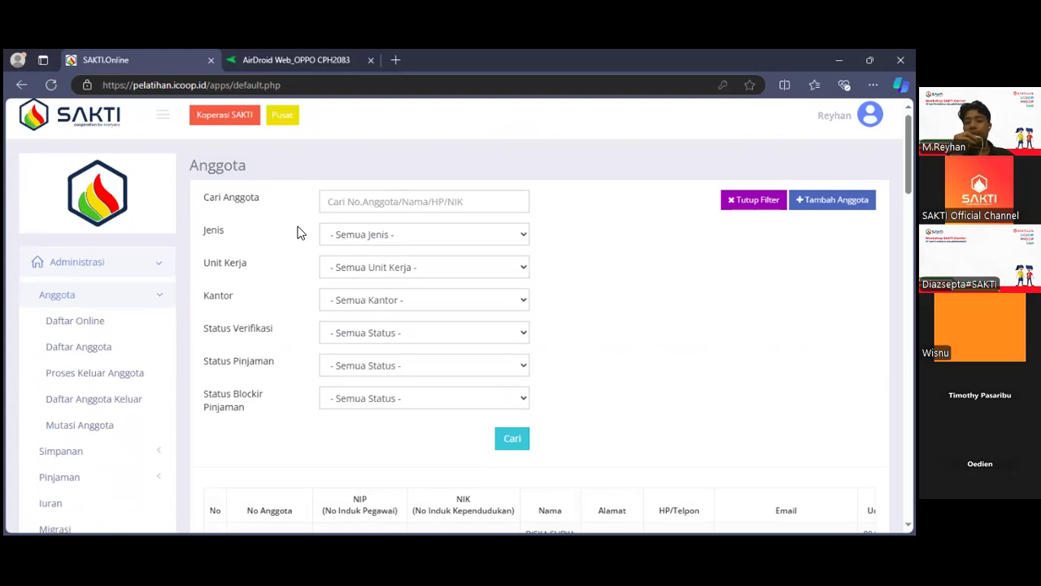
# View the Jenis, Unit Kerja and Kantor filter options of the member list without choosing any.
pyautogui.click(363, 240)
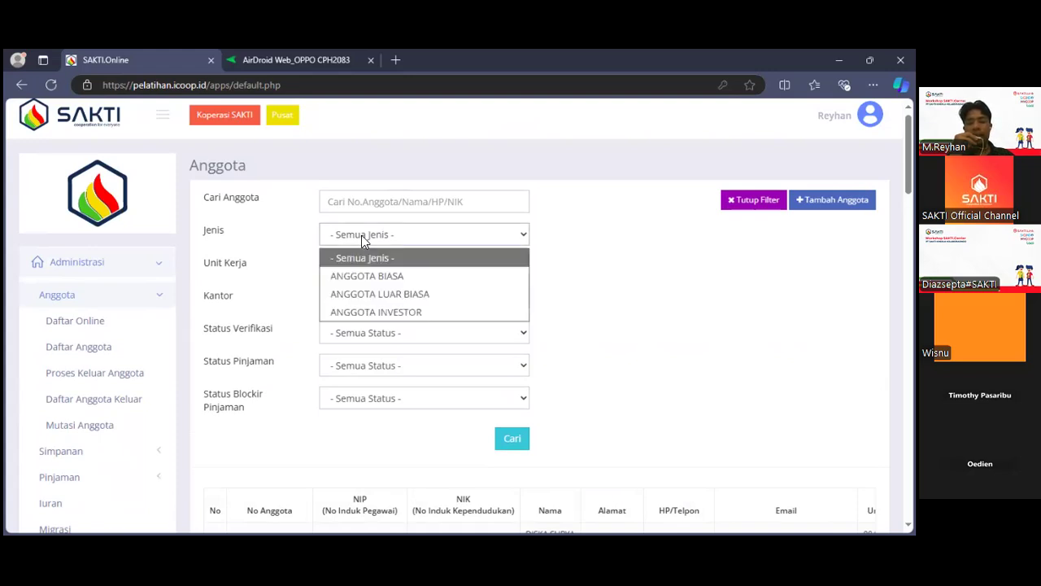
pyautogui.click(362, 239)
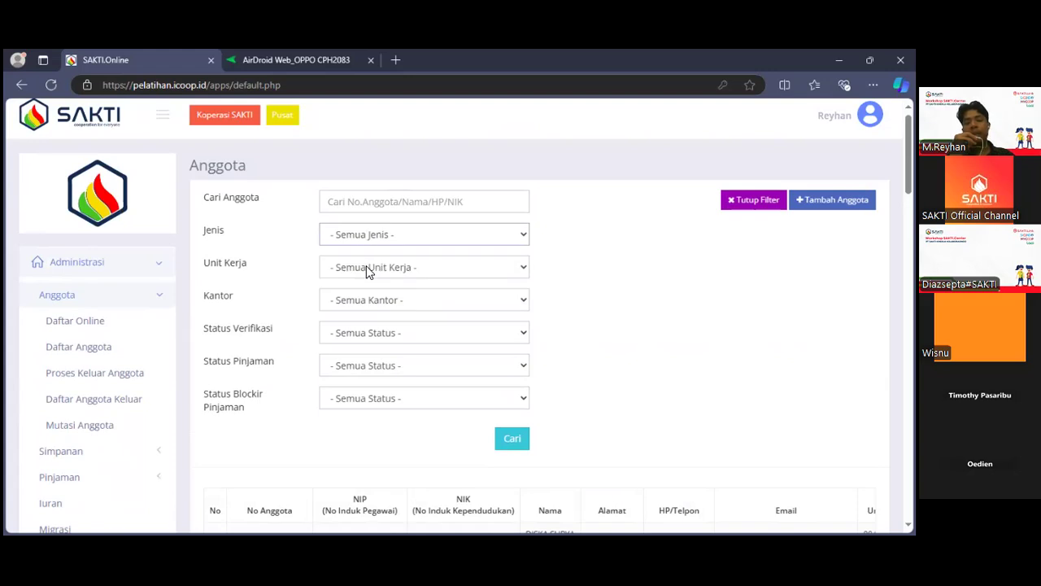
pyautogui.click(367, 270)
pyautogui.click(332, 299)
pyautogui.click(331, 299)
pyautogui.click(336, 321)
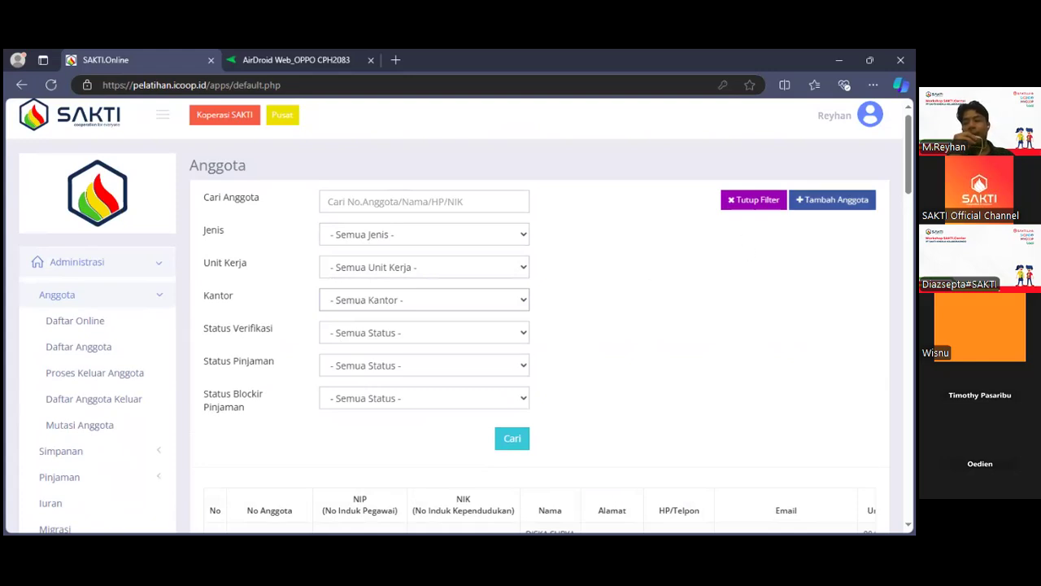
# Start a new member registration and set its Kantor to 001 - Pusat.
pyautogui.click(832, 199)
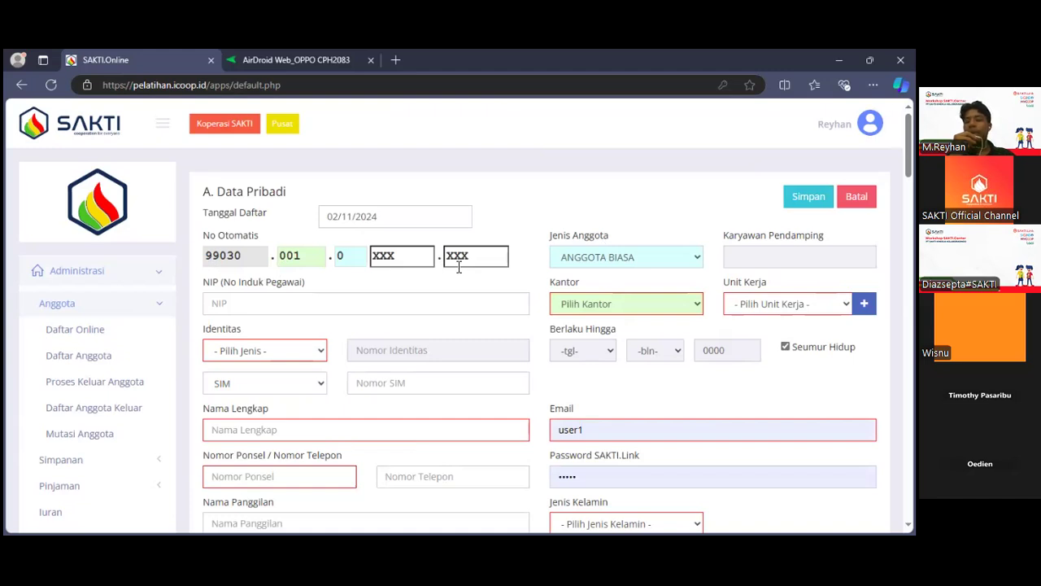
pyautogui.click(572, 306)
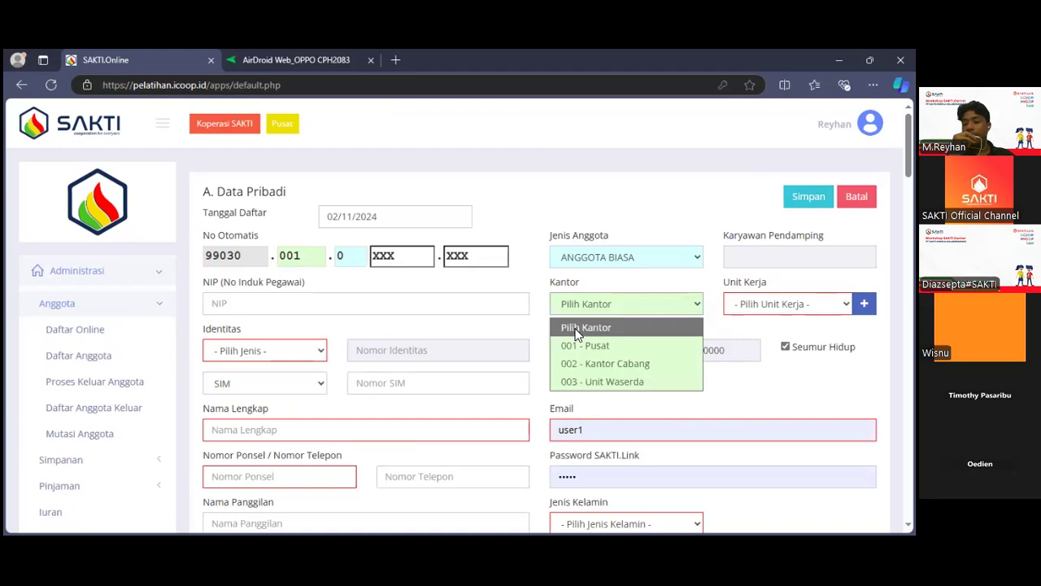
pyautogui.click(574, 343)
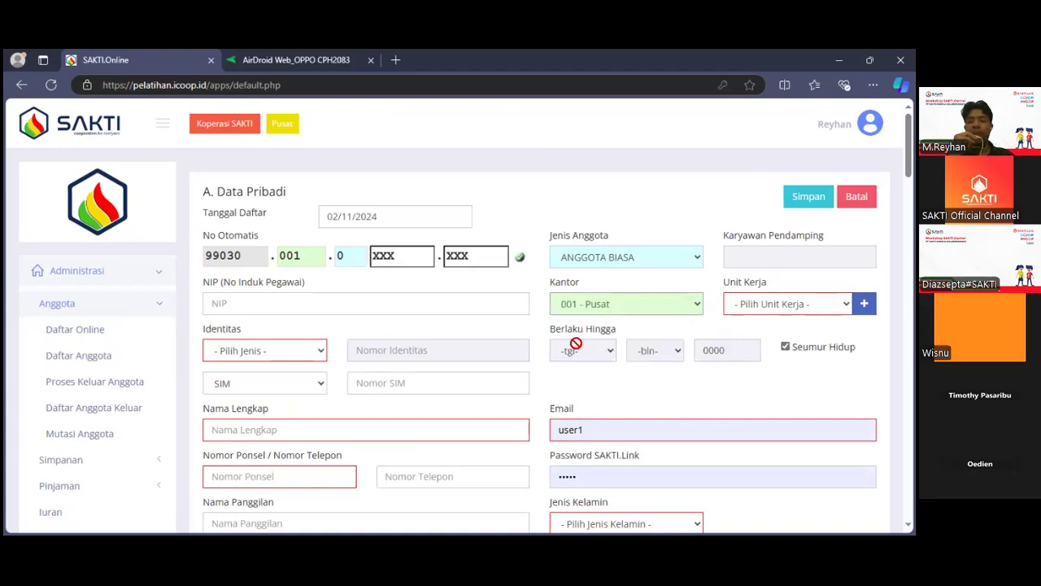
# Try ANGGOTA INVESTOR and ANGGOTA LUAR BIASA as the Jenis Anggota, and return it to ANGGOTA BIASA.
pyautogui.click(594, 255)
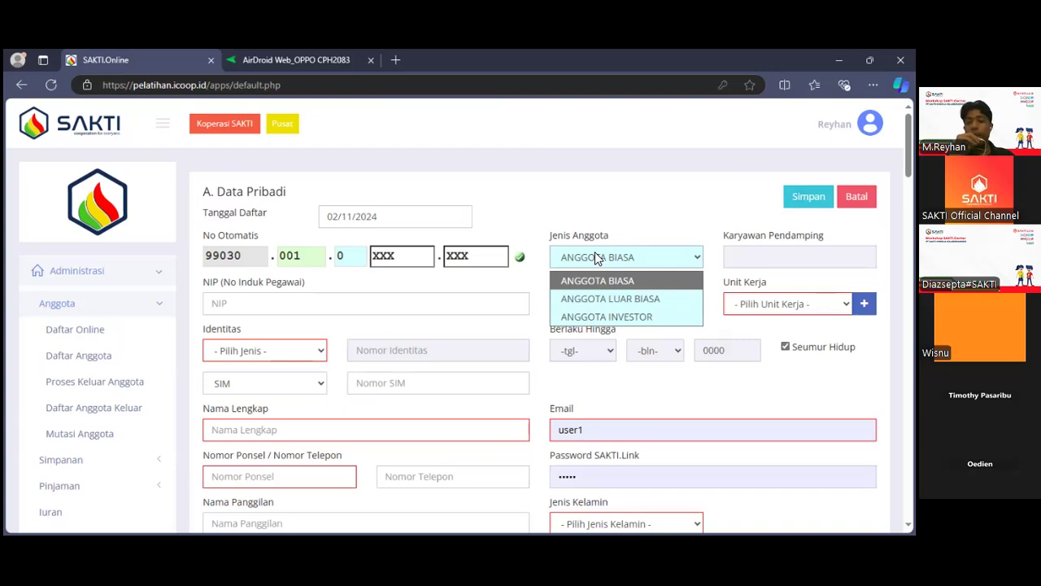
pyautogui.click(603, 313)
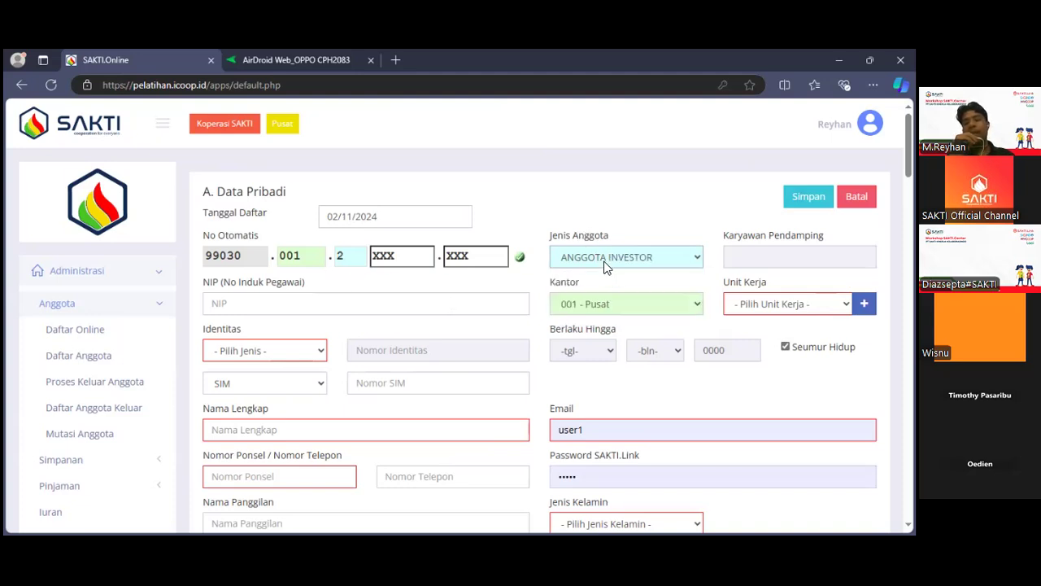
pyautogui.click(608, 290)
pyautogui.click(608, 268)
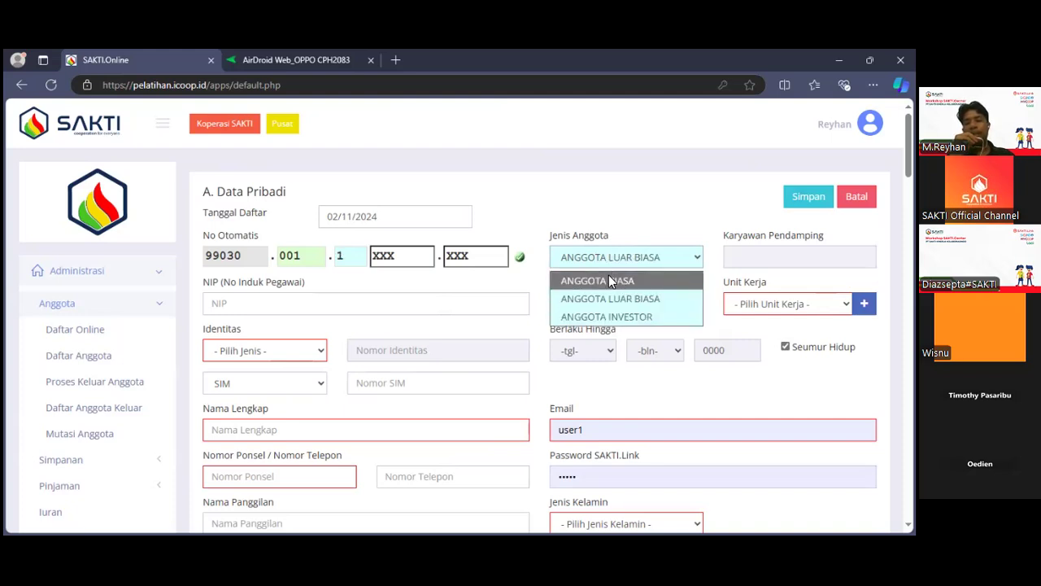
pyautogui.click(609, 280)
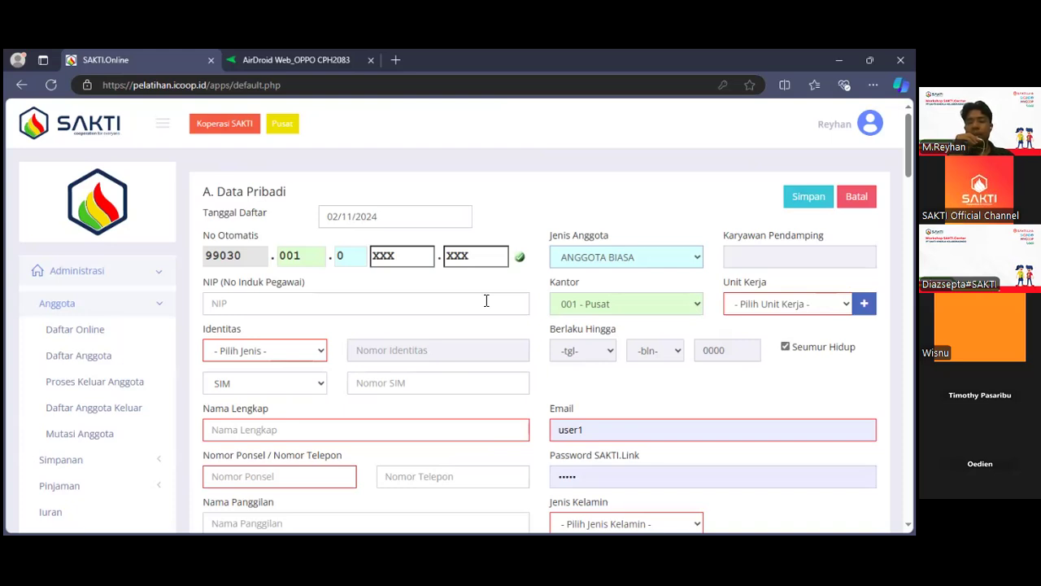
# View the Unit Kerja options for the new member without choosing any.
pyautogui.scroll(-1, 635, 273)
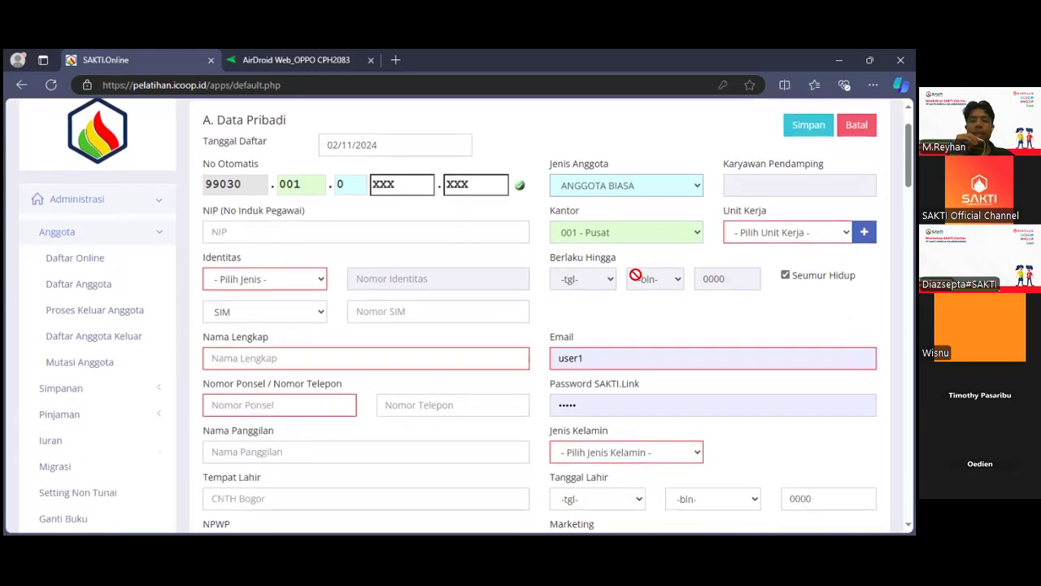
pyautogui.click(762, 232)
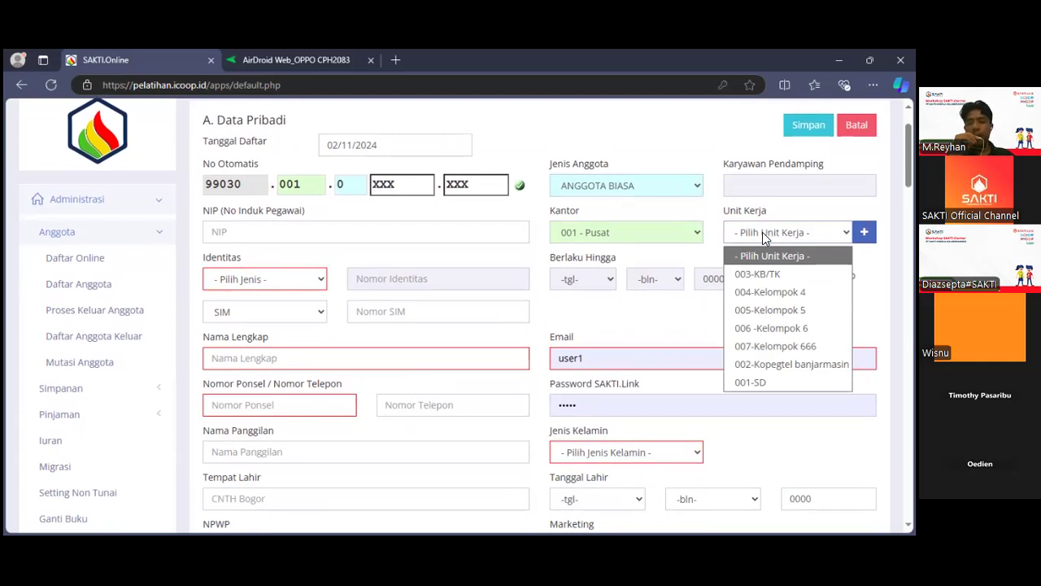
pyautogui.press('Down')
pyautogui.press('Down')
pyautogui.press('Down')
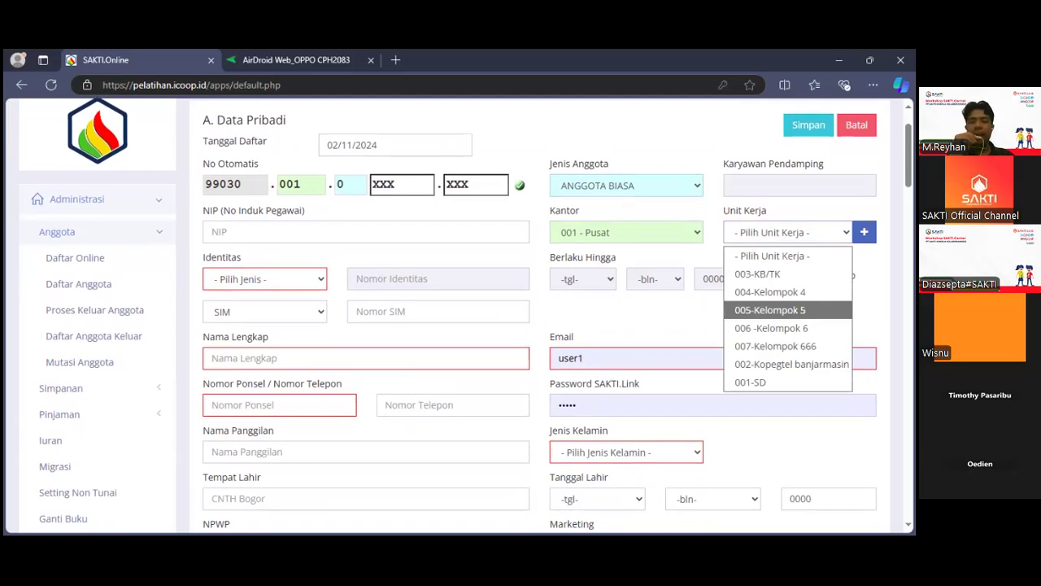
pyautogui.click(673, 328)
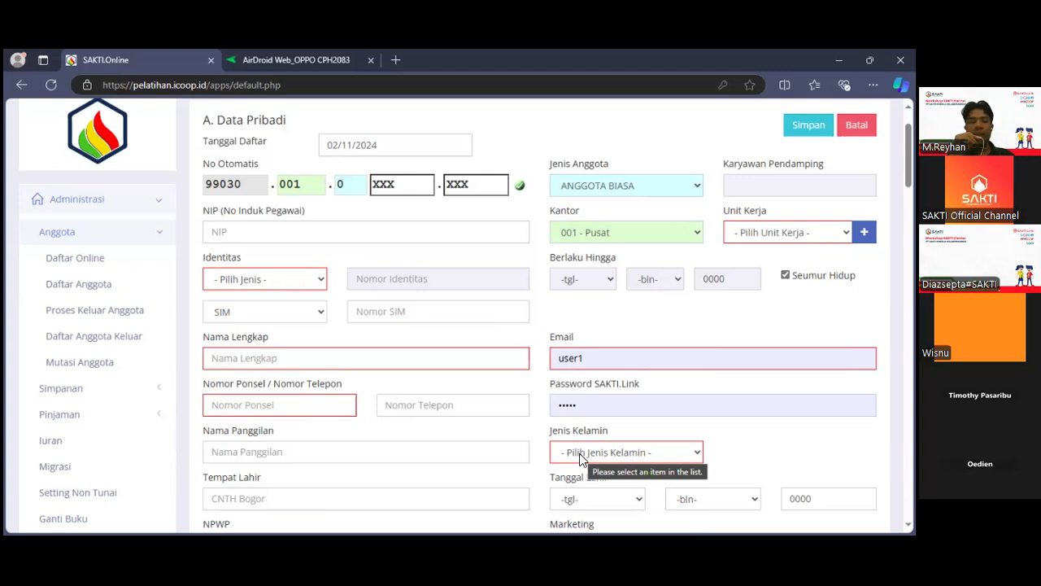
# Examine the new member form's fields from Data Pribadi through Relasi Keluarga, Data Ahli Waris, Data Usaha/Pekerjaan and Data Lain.
pyautogui.scroll(-2, 580, 460)
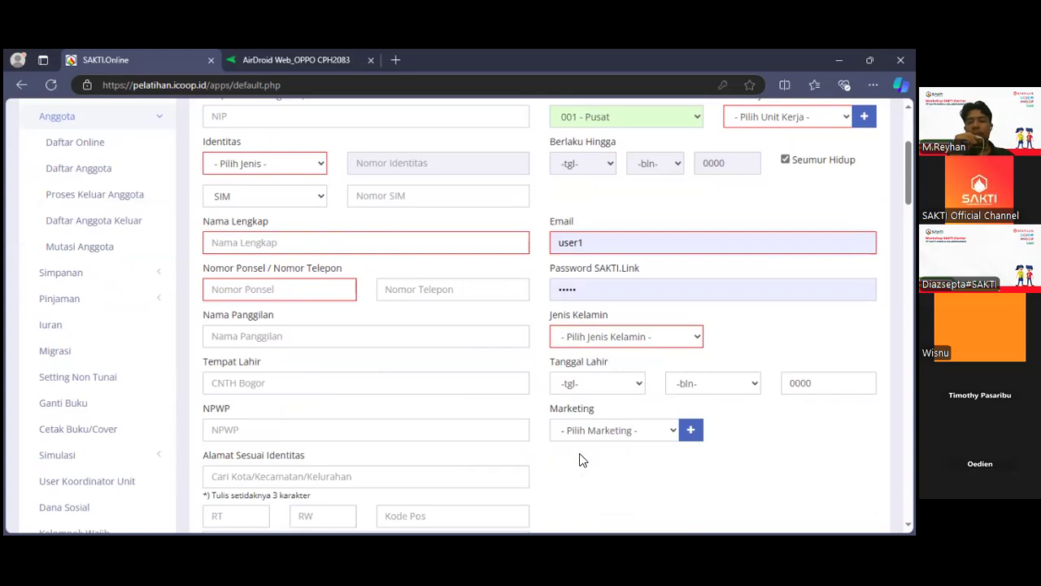
pyautogui.scroll(-2, 580, 461)
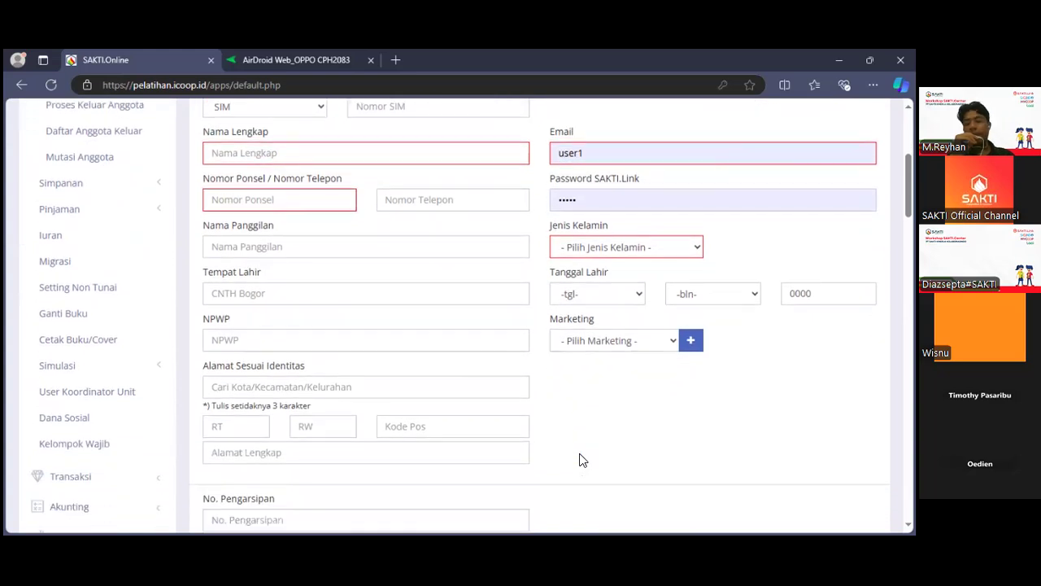
pyautogui.scroll(-3, 580, 461)
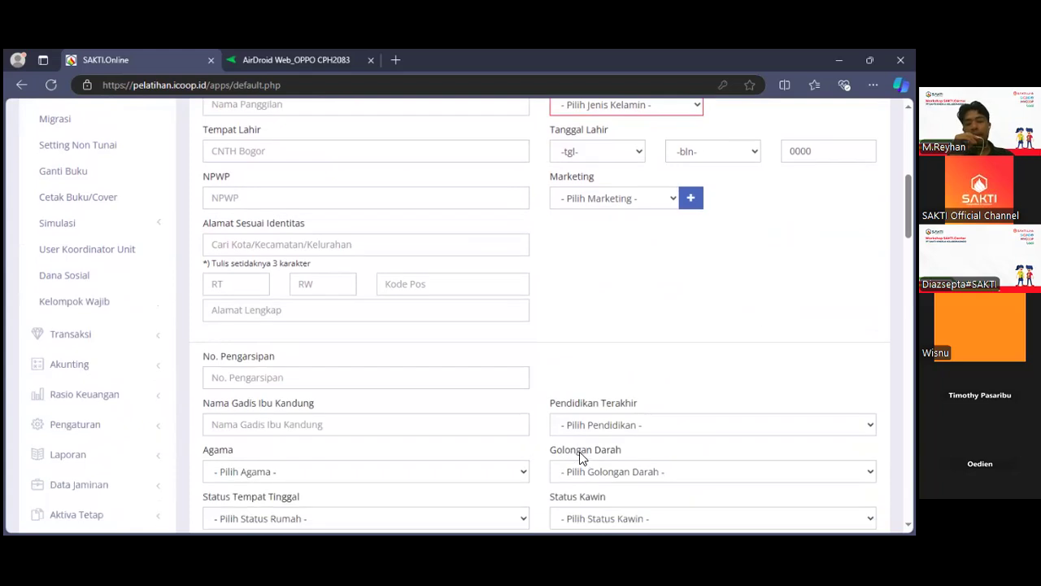
pyautogui.scroll(-3, 580, 458)
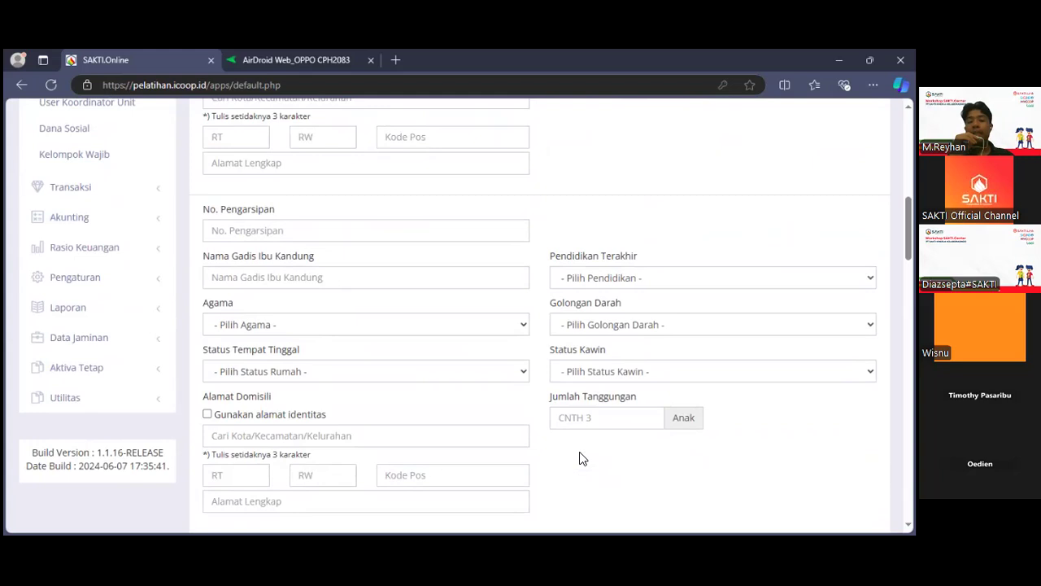
pyautogui.scroll(-1, 584, 438)
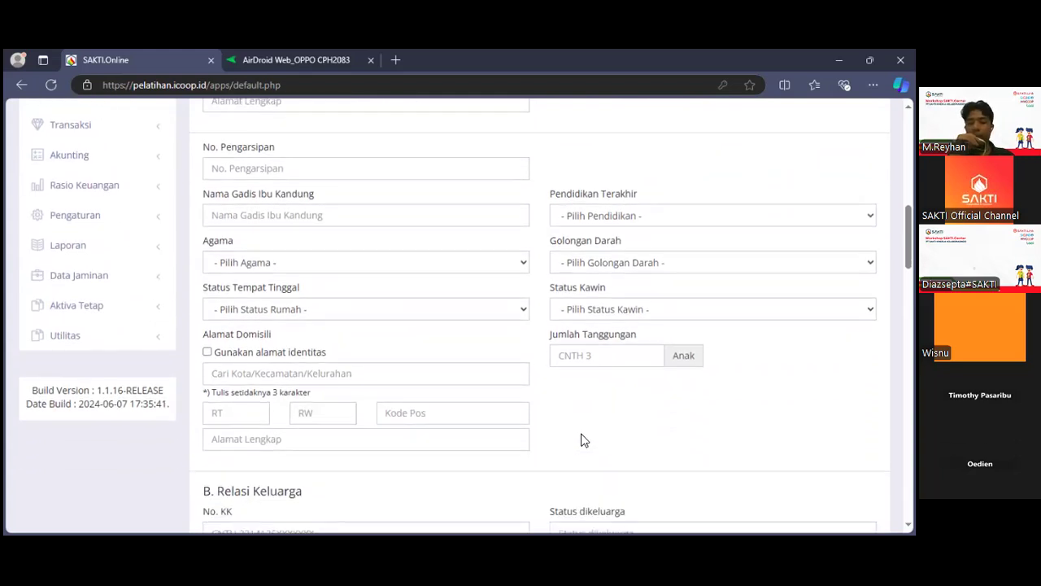
pyautogui.scroll(-2, 582, 438)
pyautogui.scroll(-3, 584, 435)
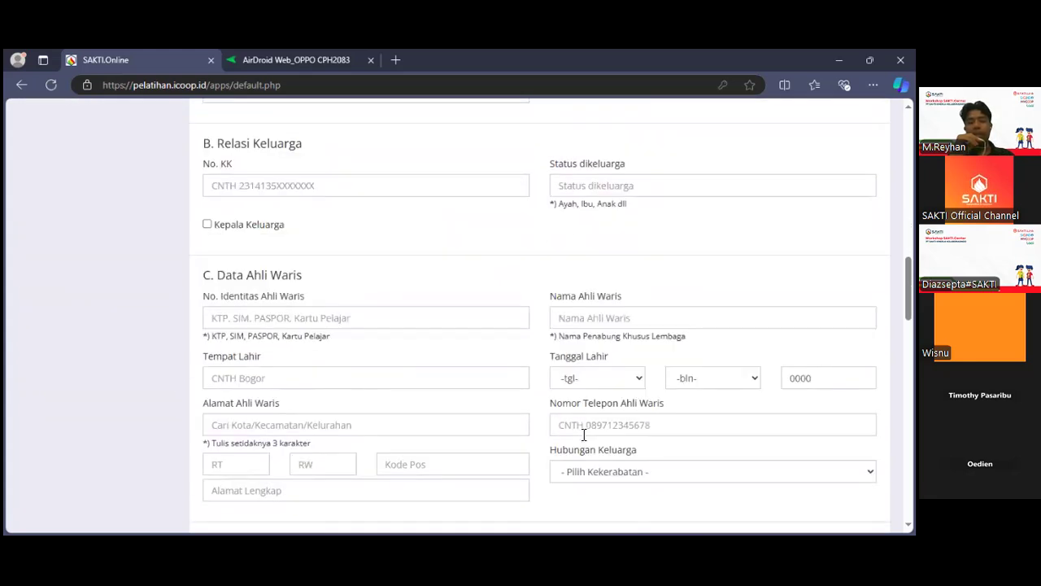
pyautogui.scroll(1, 583, 436)
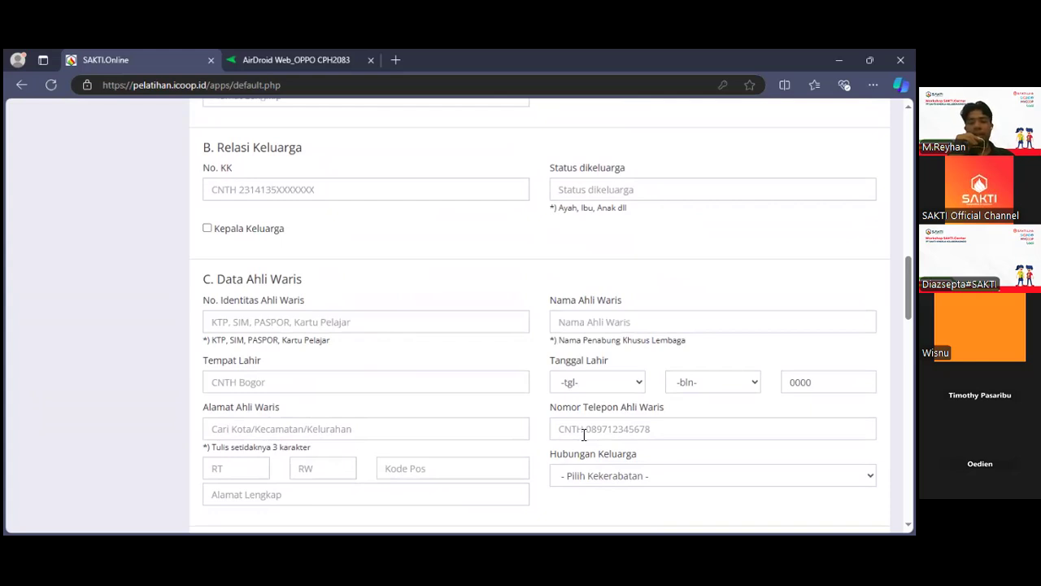
pyautogui.scroll(-2, 584, 434)
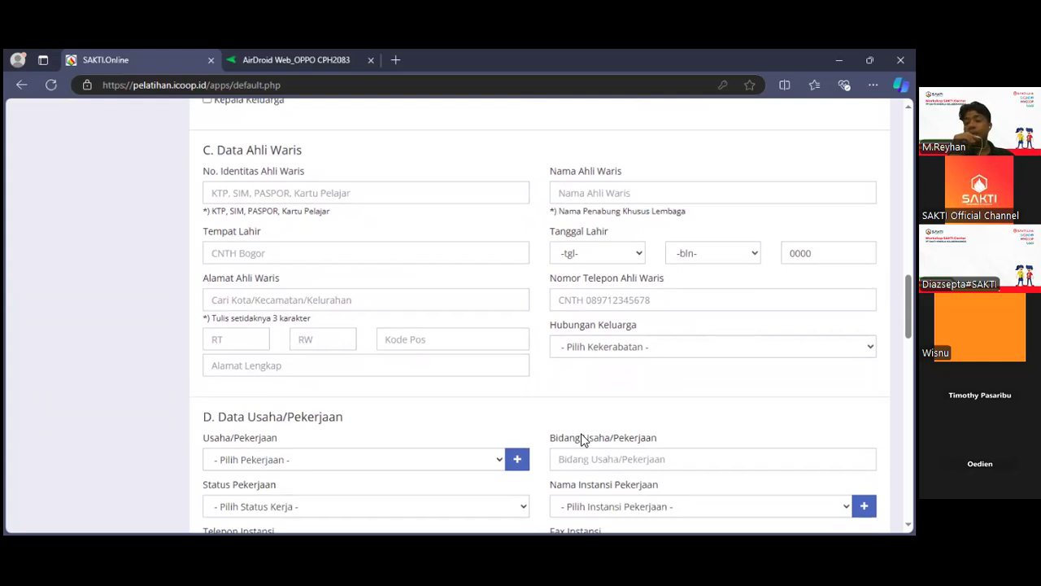
pyautogui.scroll(-3, 584, 437)
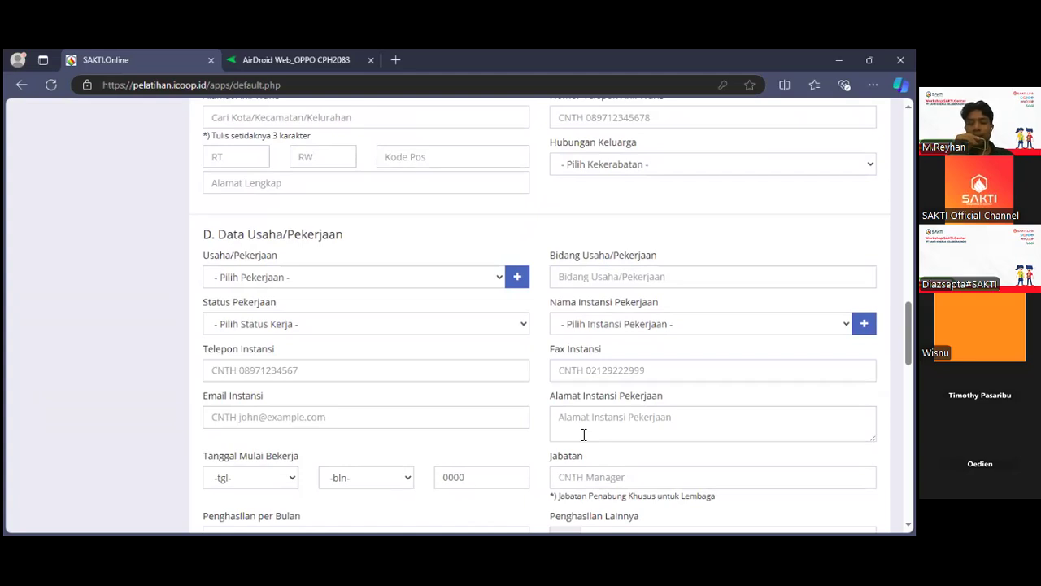
pyautogui.scroll(-5, 584, 434)
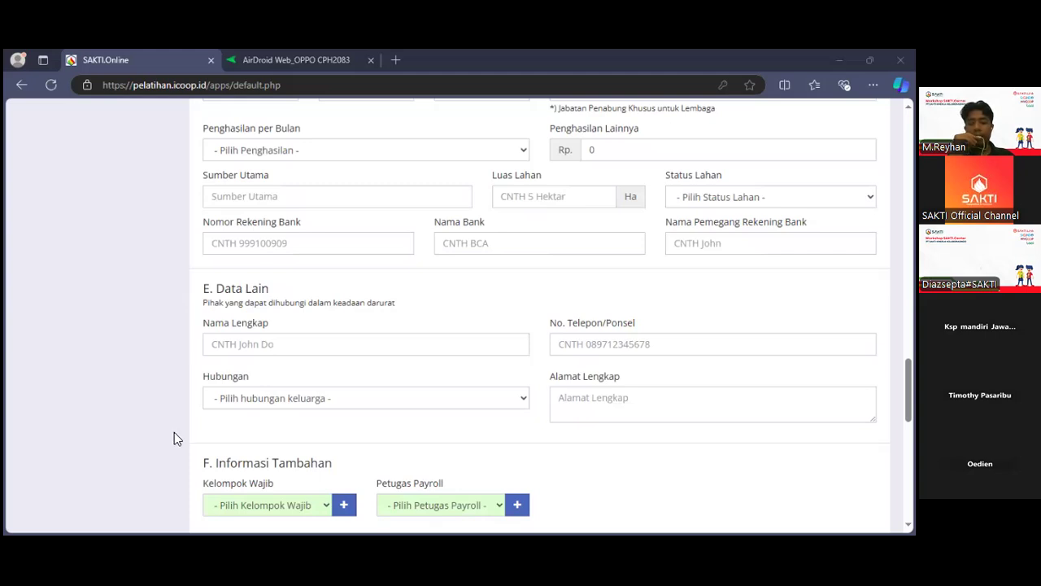
# Check the Petugas Payroll options under Informasi Tambahan without choosing any, and go back to the Data Pribadi section.
pyautogui.scroll(-3, 174, 432)
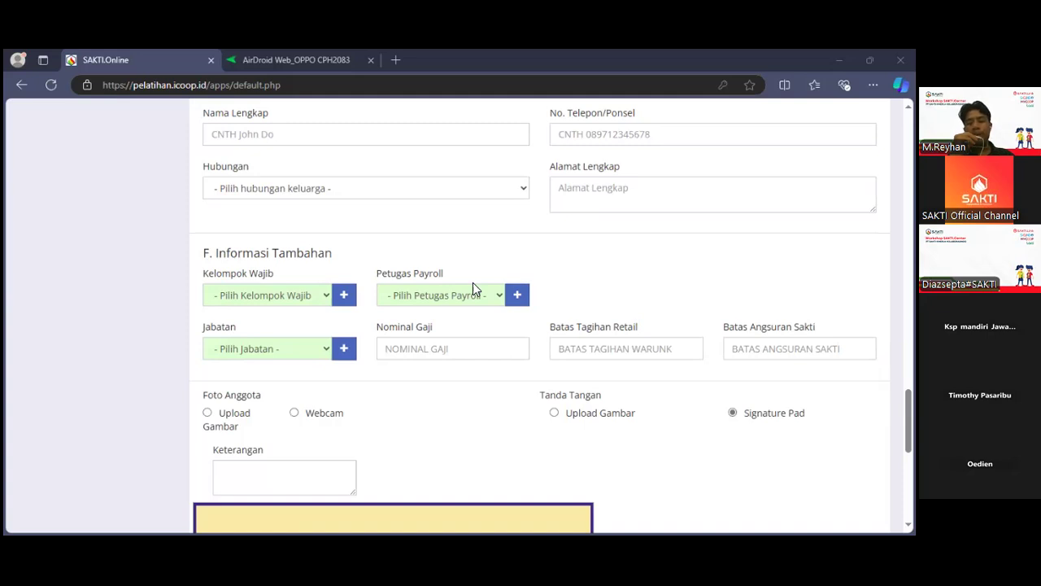
pyautogui.click(422, 299)
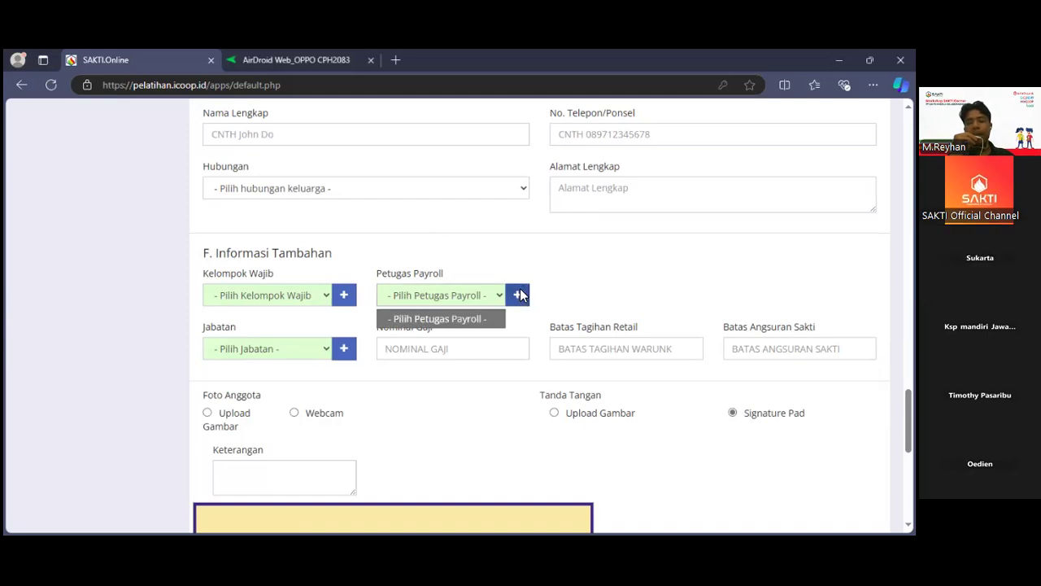
pyautogui.click(520, 295)
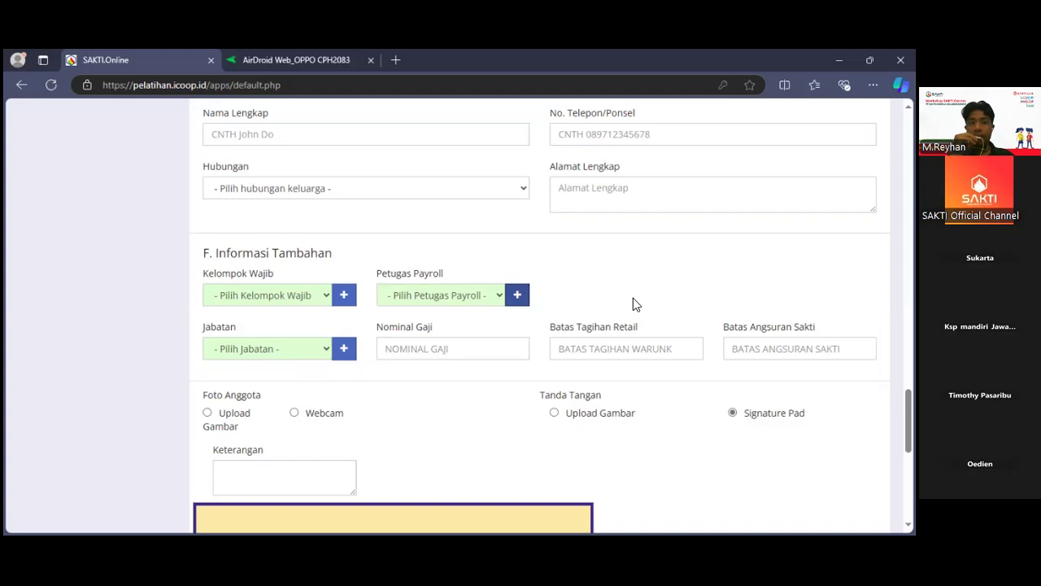
pyautogui.scroll(15, 633, 298)
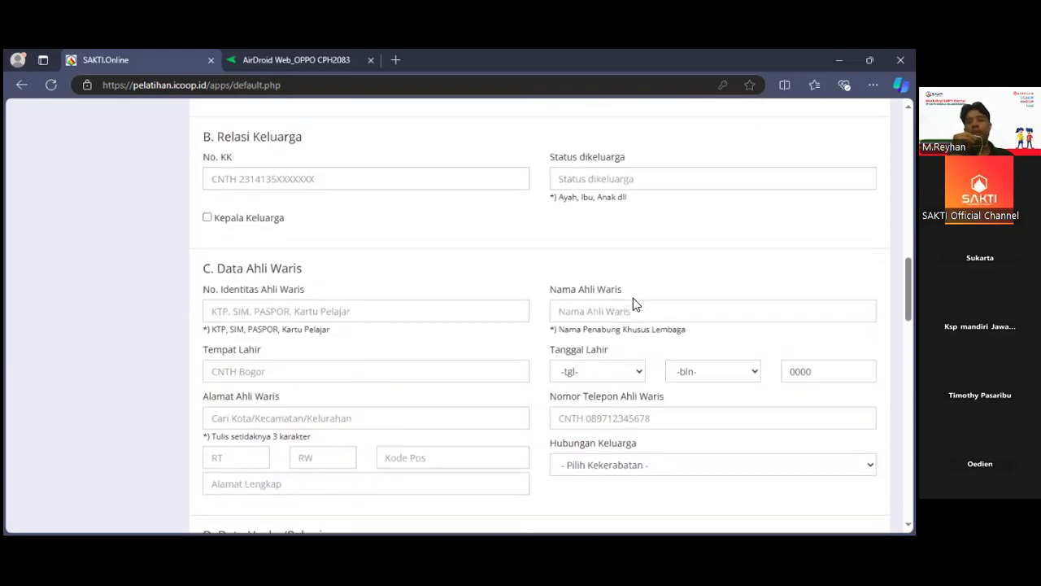
pyautogui.scroll(10, 633, 297)
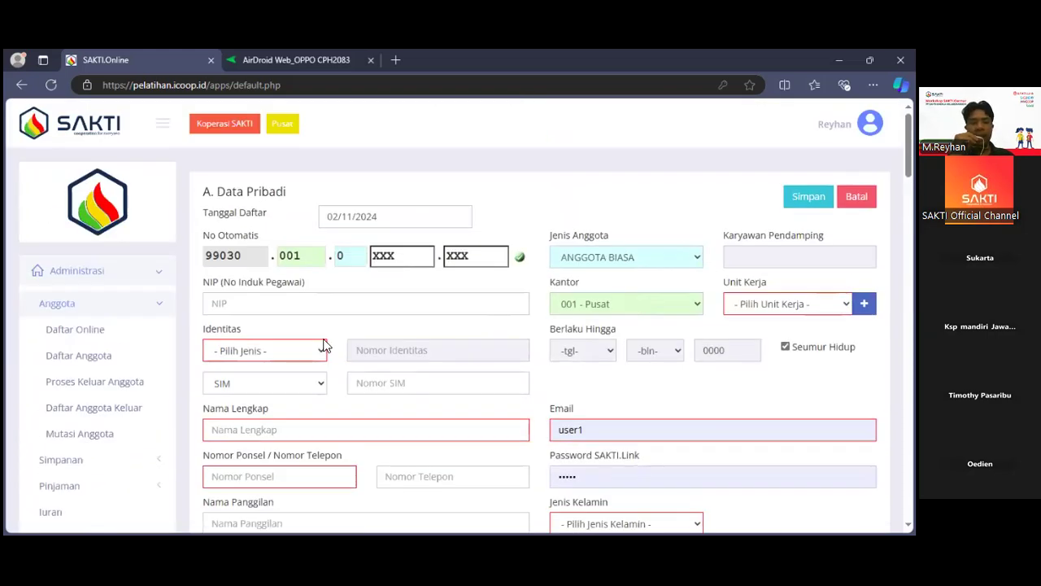
pyautogui.scroll(-2, 321, 338)
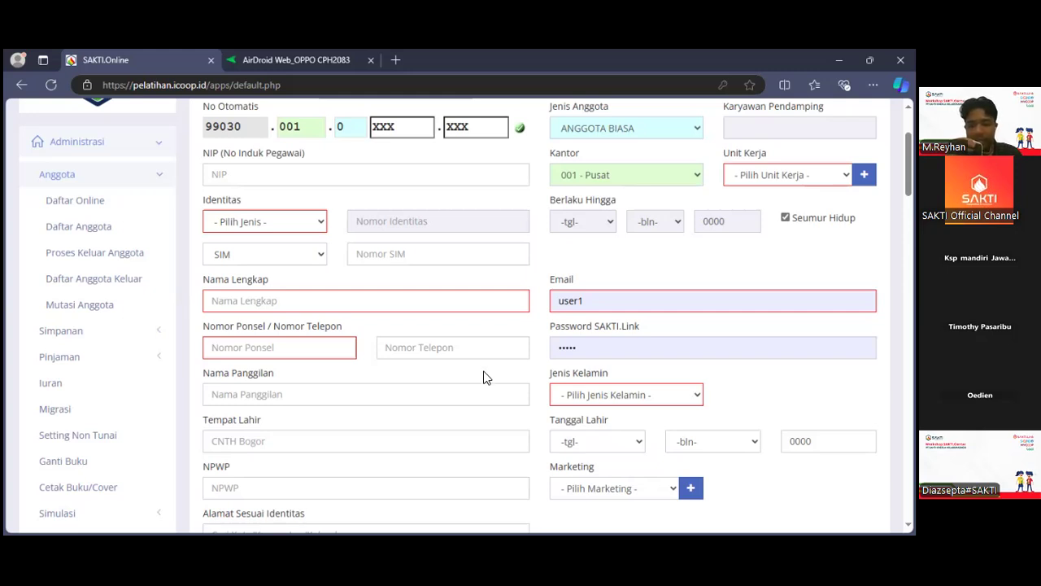
# Cancel the new member form without saving and look over the functions listed under Administrasi.
pyautogui.scroll(-20, 483, 376)
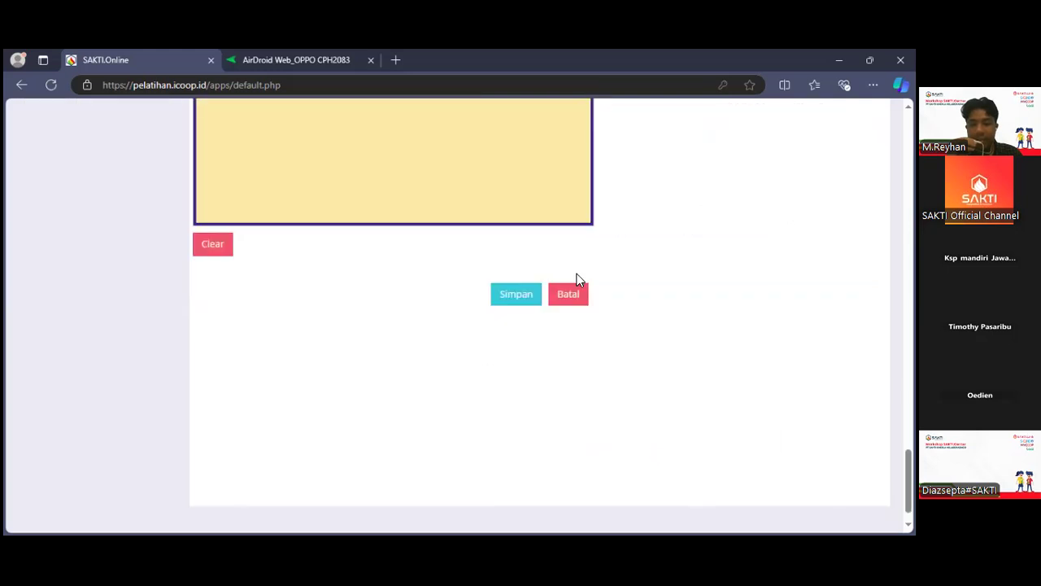
pyautogui.click(570, 296)
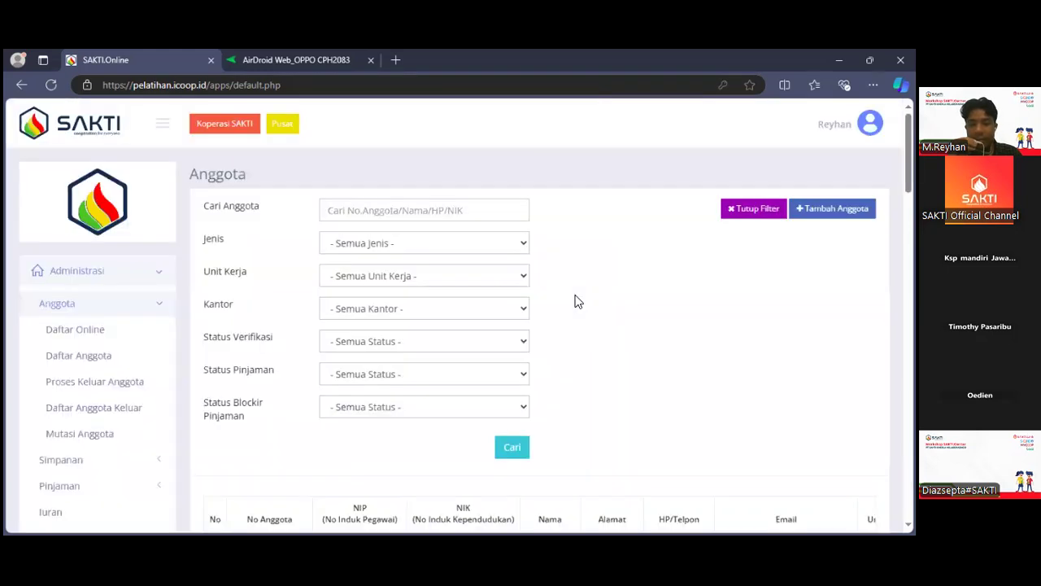
pyautogui.click(71, 308)
pyautogui.scroll(-1, 71, 313)
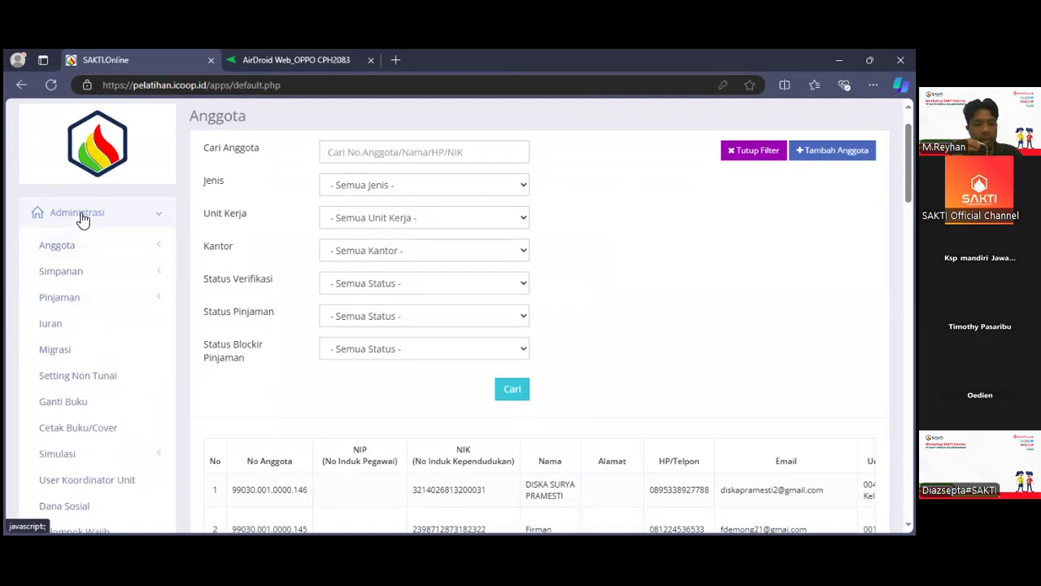
pyautogui.scroll(-3, 82, 220)
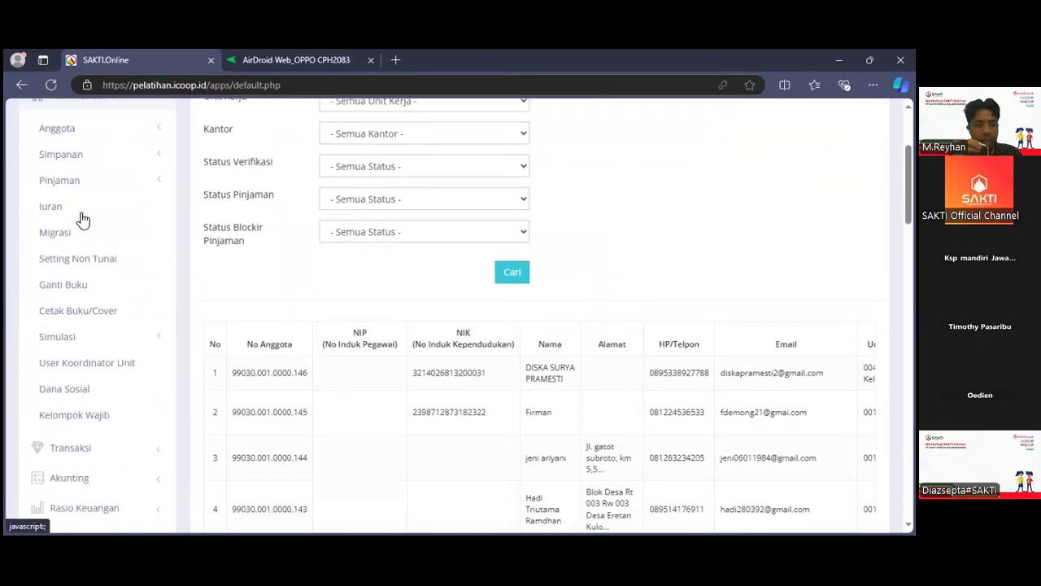
pyautogui.scroll(2, 82, 220)
pyautogui.scroll(1, 81, 220)
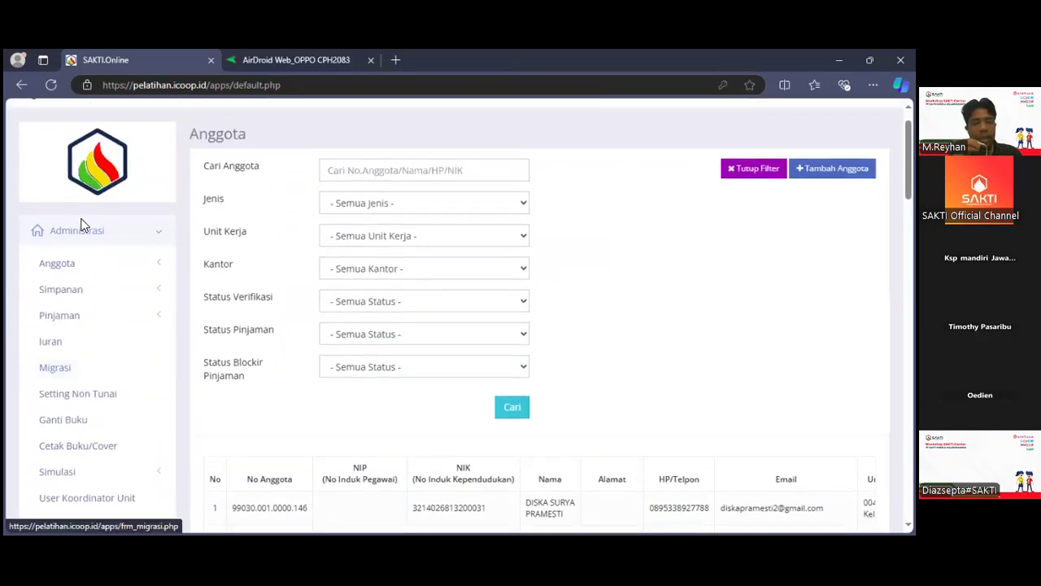
# Open the Daftar Tagihan page under Transaksi to view its export and import options.
pyautogui.click(82, 236)
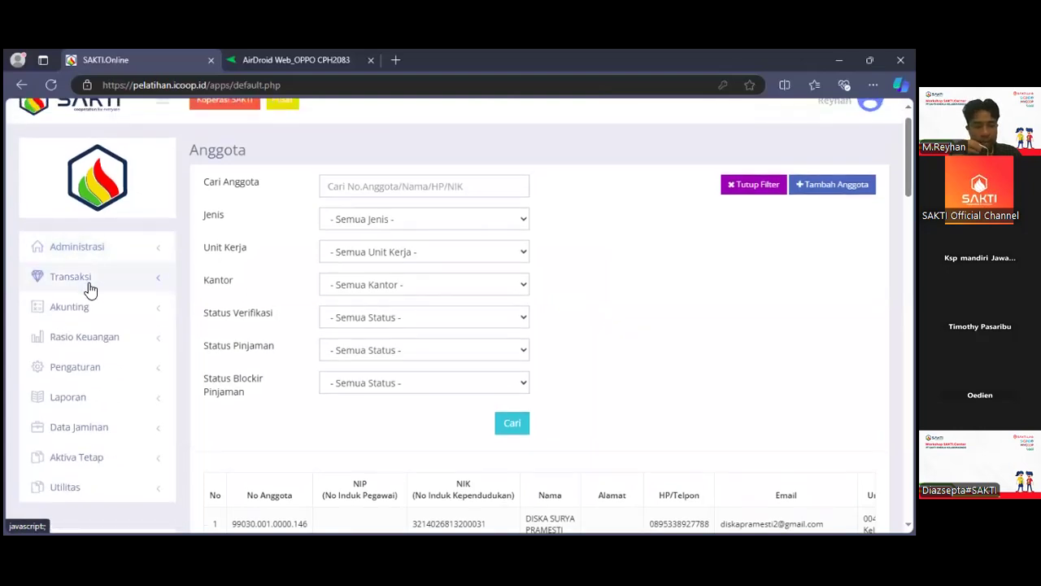
pyautogui.click(82, 278)
pyautogui.scroll(-4, 88, 429)
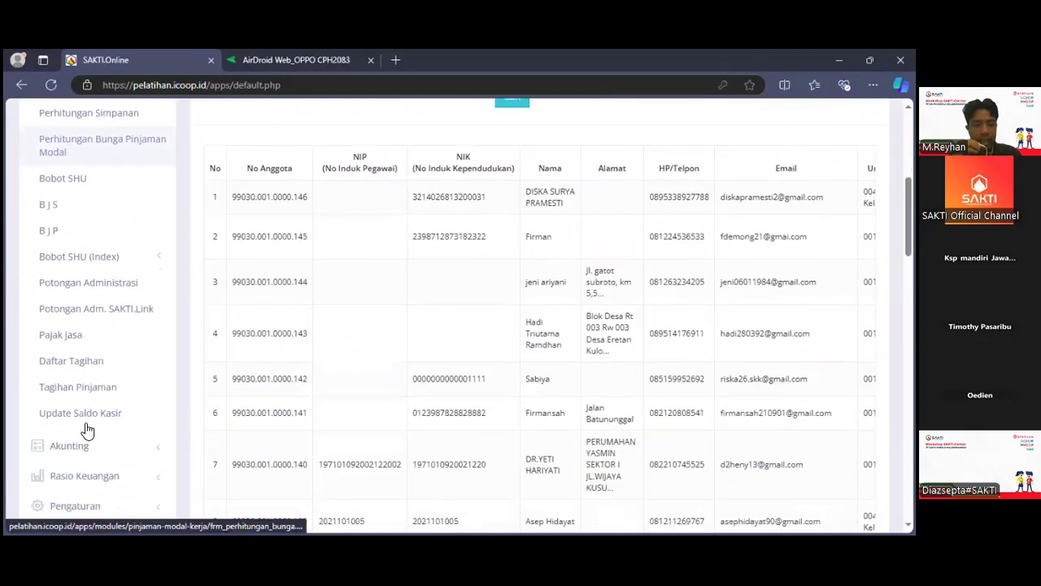
pyautogui.click(72, 363)
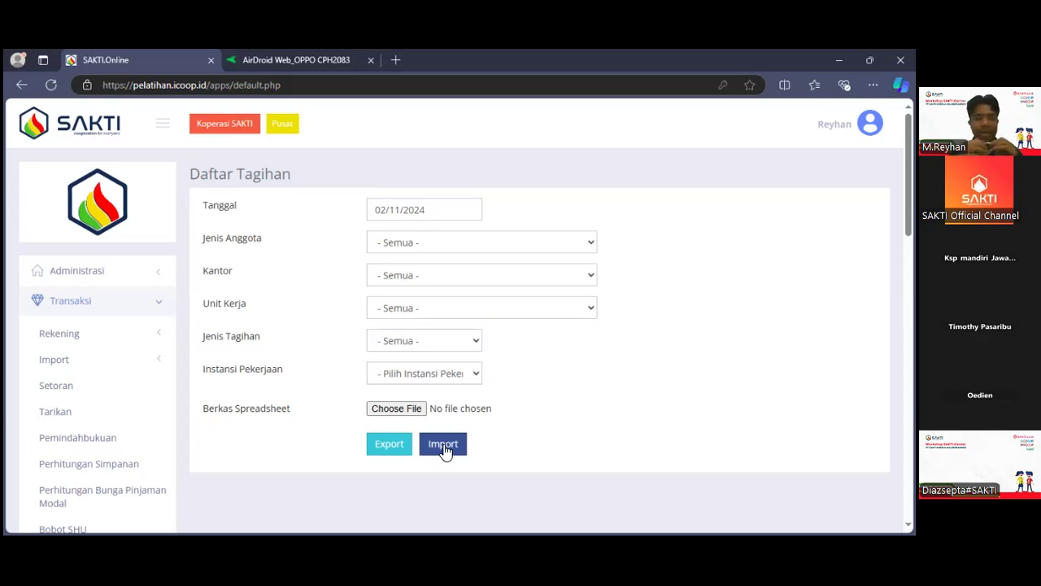
# Return to the member list through Anggota under Administrasi.
pyautogui.click(92, 305)
pyautogui.scroll(-1, 61, 232)
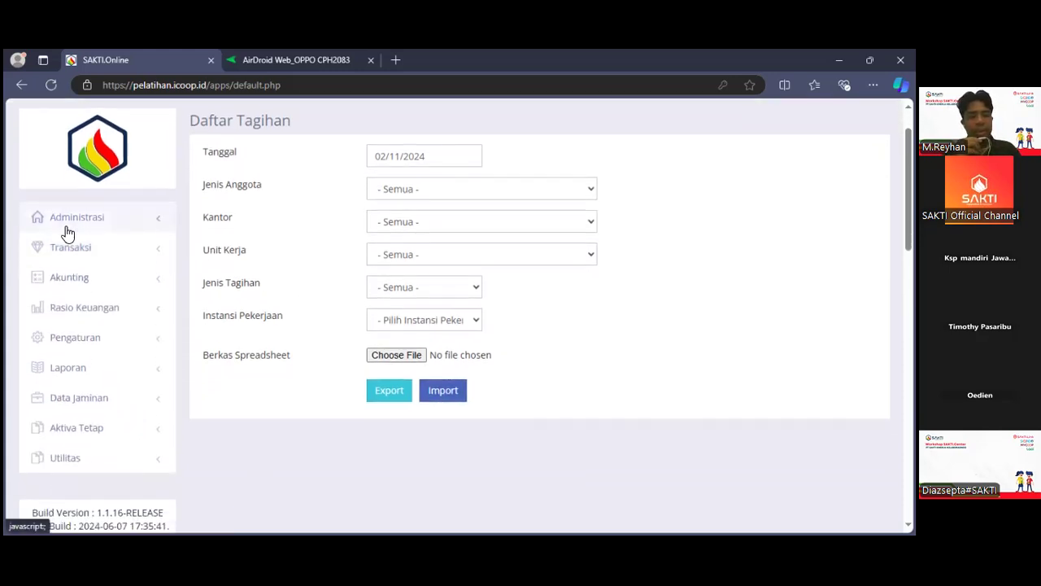
pyautogui.click(68, 231)
pyautogui.scroll(1, 74, 285)
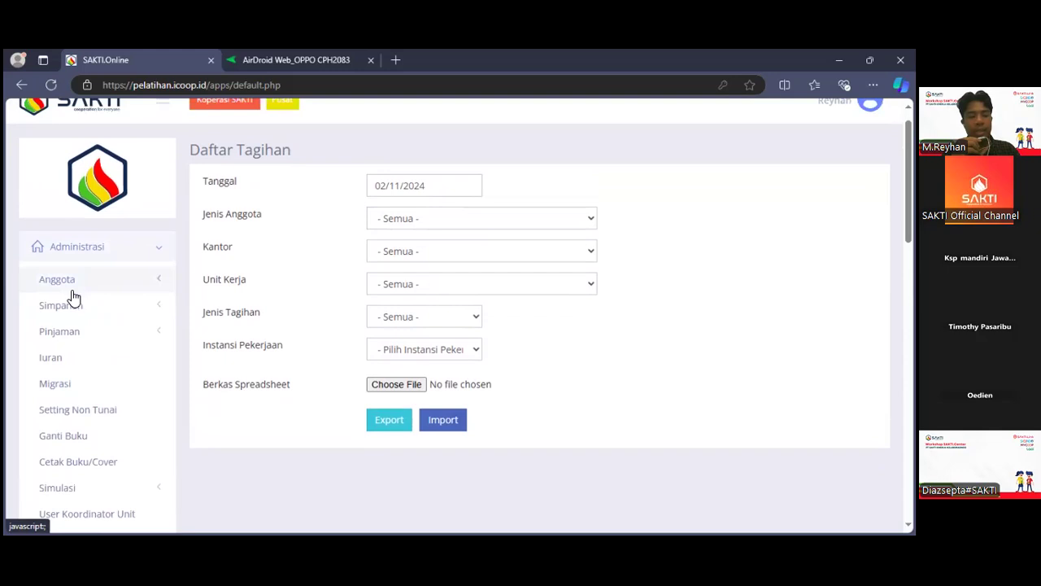
pyautogui.click(72, 289)
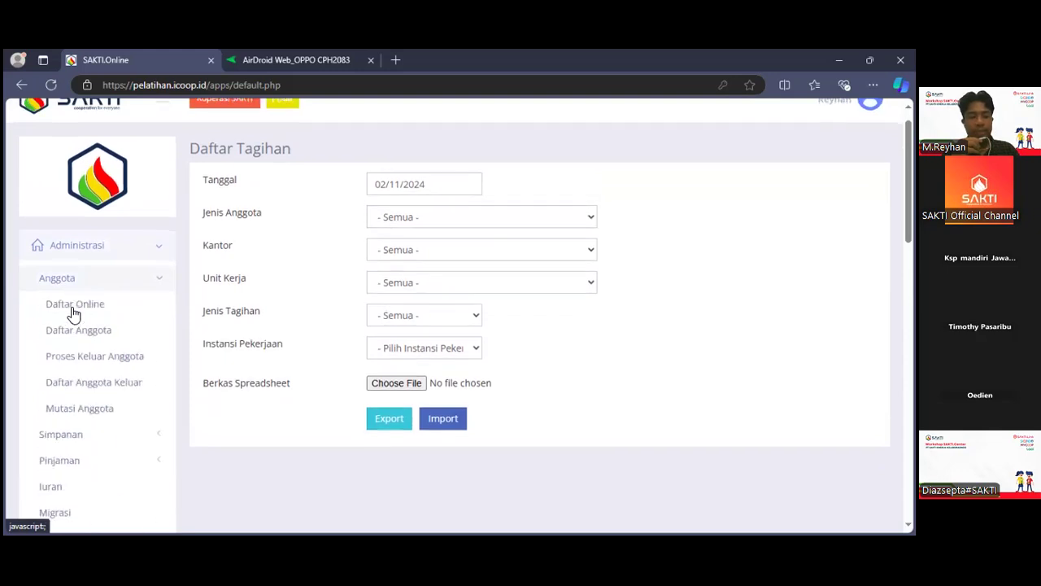
pyautogui.click(72, 310)
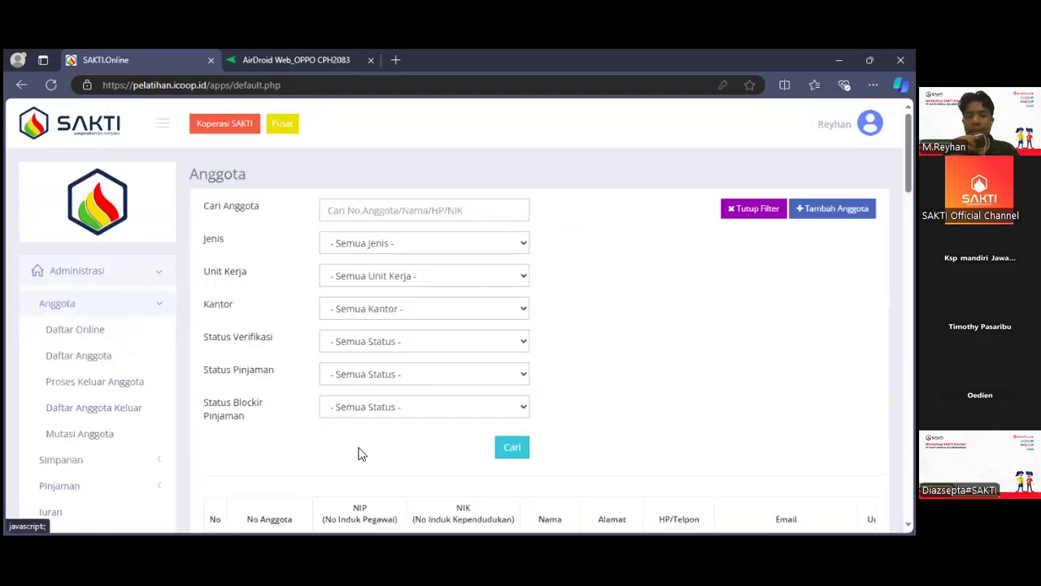
# Open the password field of the first listed member for editing without entering a new password.
pyautogui.scroll(-4, 362, 454)
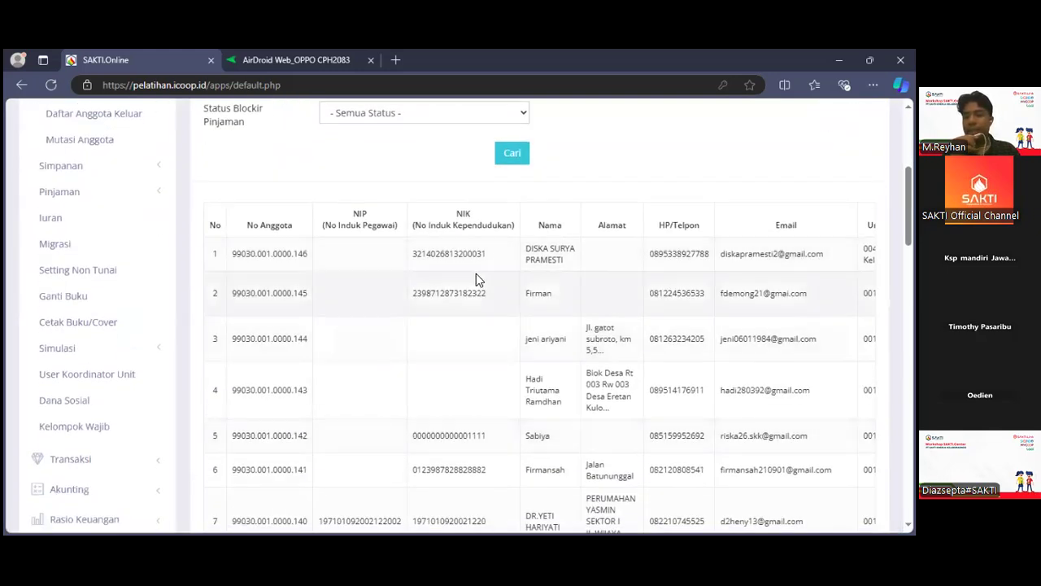
pyautogui.hscroll(3, 476, 279)
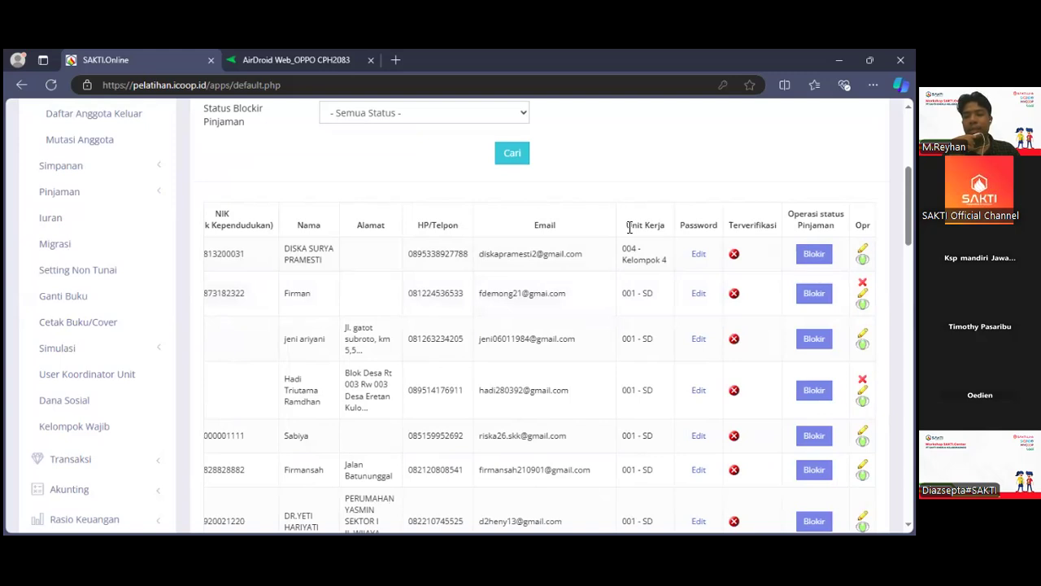
pyautogui.click(698, 255)
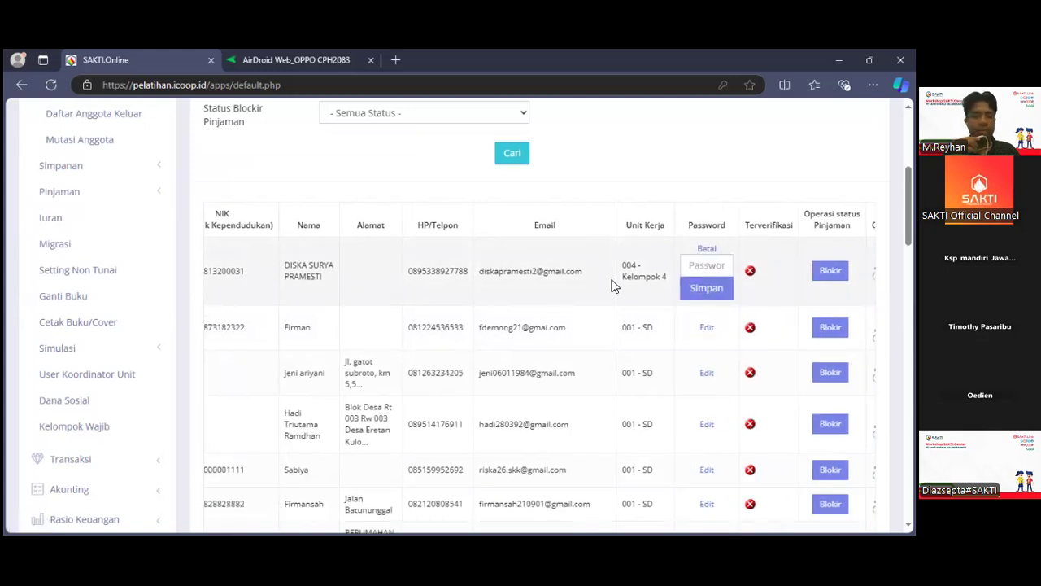
pyautogui.scroll(3, 614, 285)
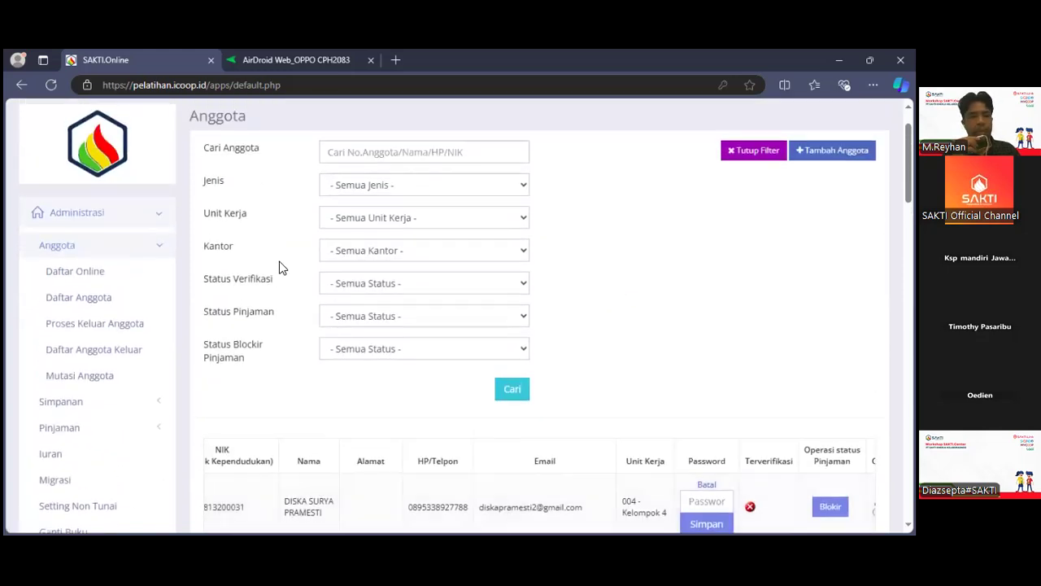
# Open the Modal product page under Simpanan in the Administrasi functions.
pyautogui.click(76, 255)
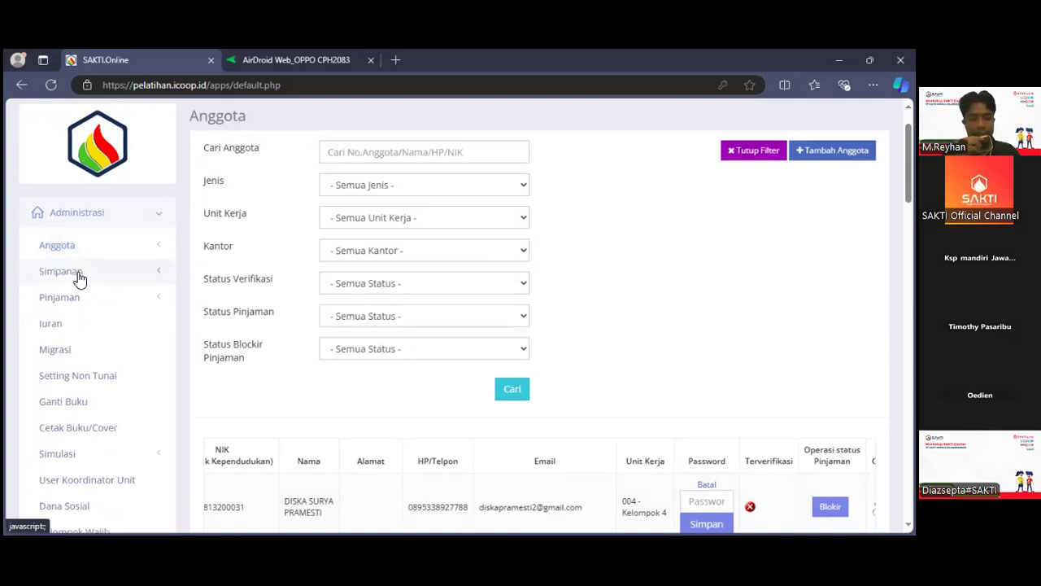
pyautogui.click(79, 275)
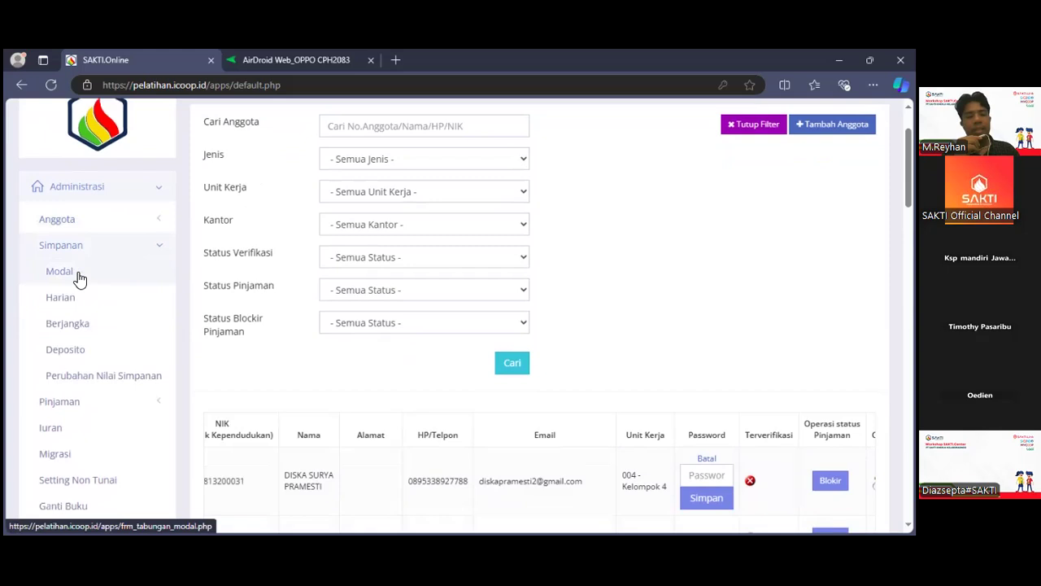
pyautogui.click(78, 275)
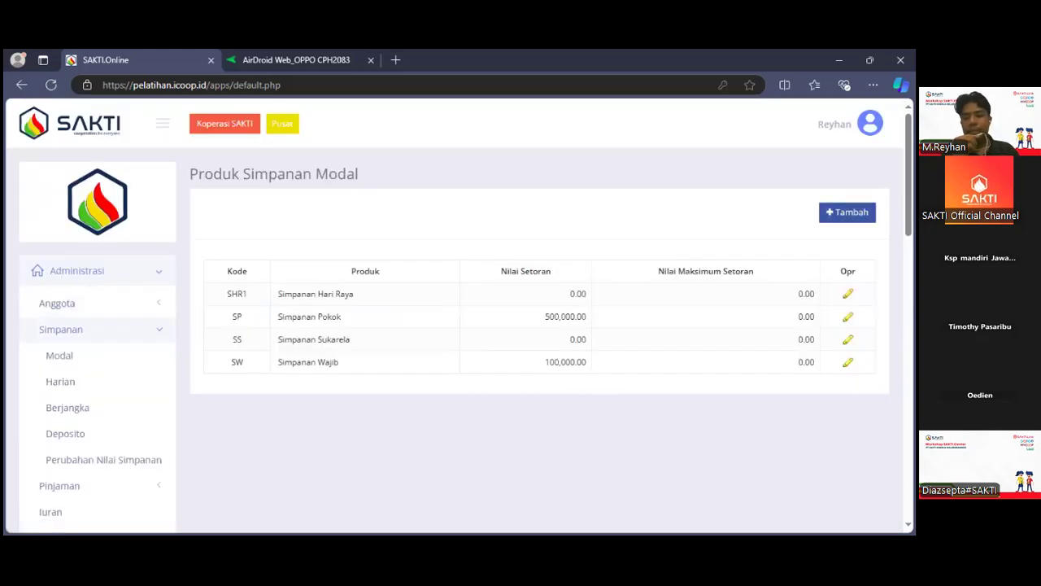
# Open the form for a new Simpanan Modal product, select the Pokok type and review its fields without filling them in.
pyautogui.click(847, 212)
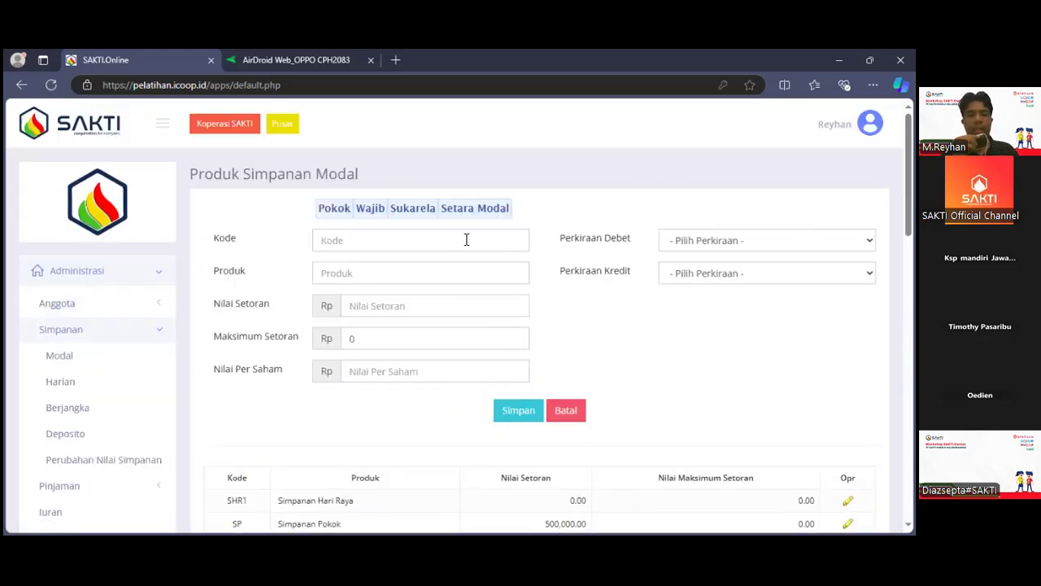
pyautogui.click(329, 218)
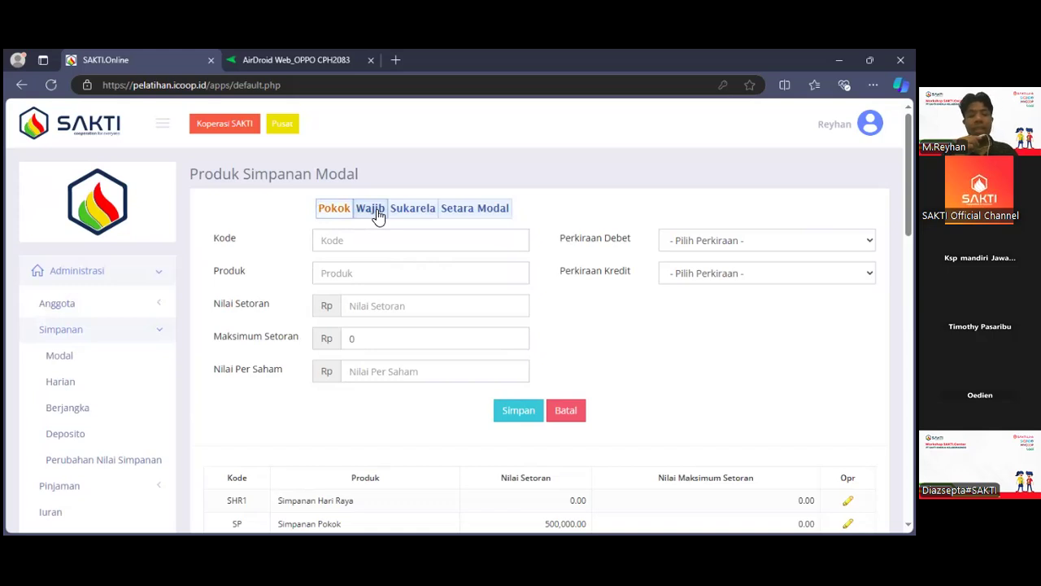
pyautogui.scroll(-1, 378, 213)
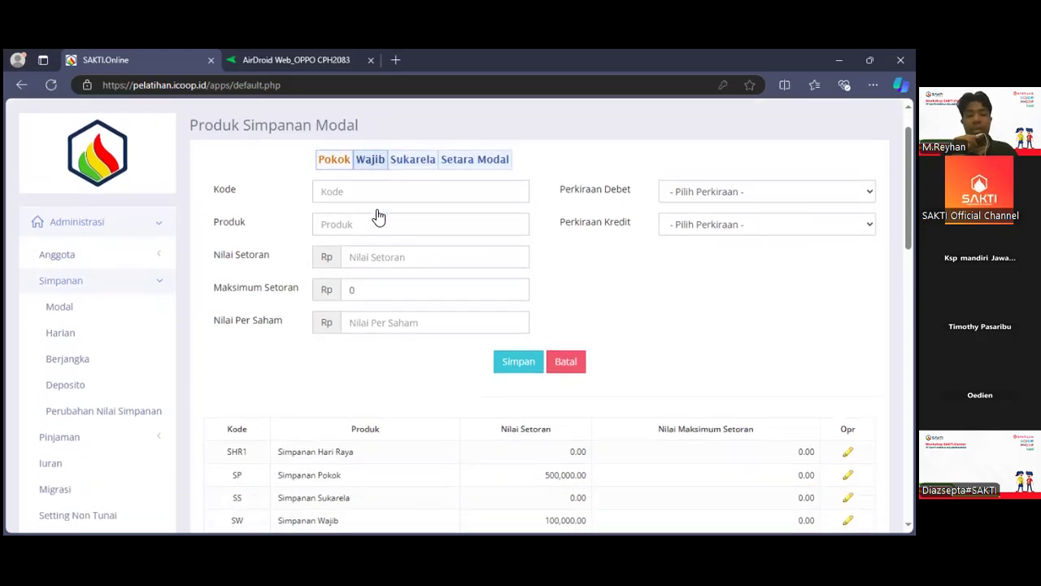
pyautogui.scroll(1, 378, 212)
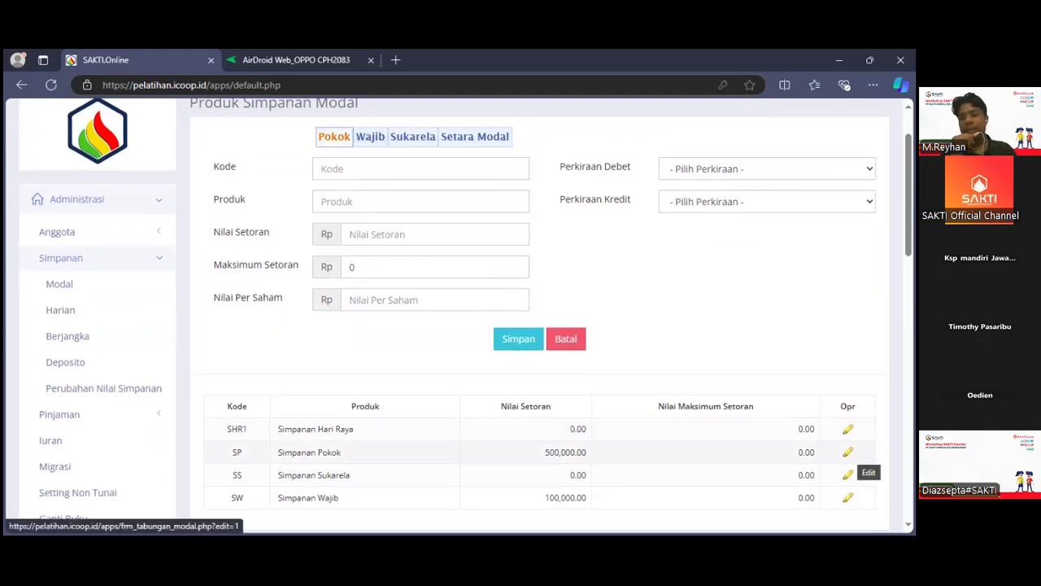
# Set the Nilai Setoran of the Simpanan Pokok product to Rp 200,000, save the update and check the product list.
pyautogui.click(848, 454)
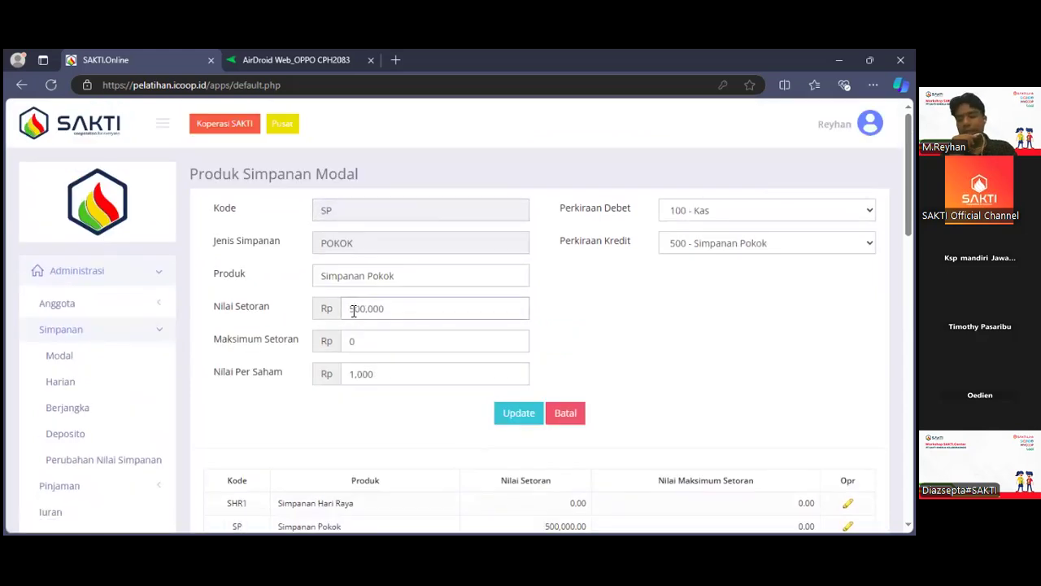
pyautogui.press('BackSpace')
pyautogui.write('200,000')
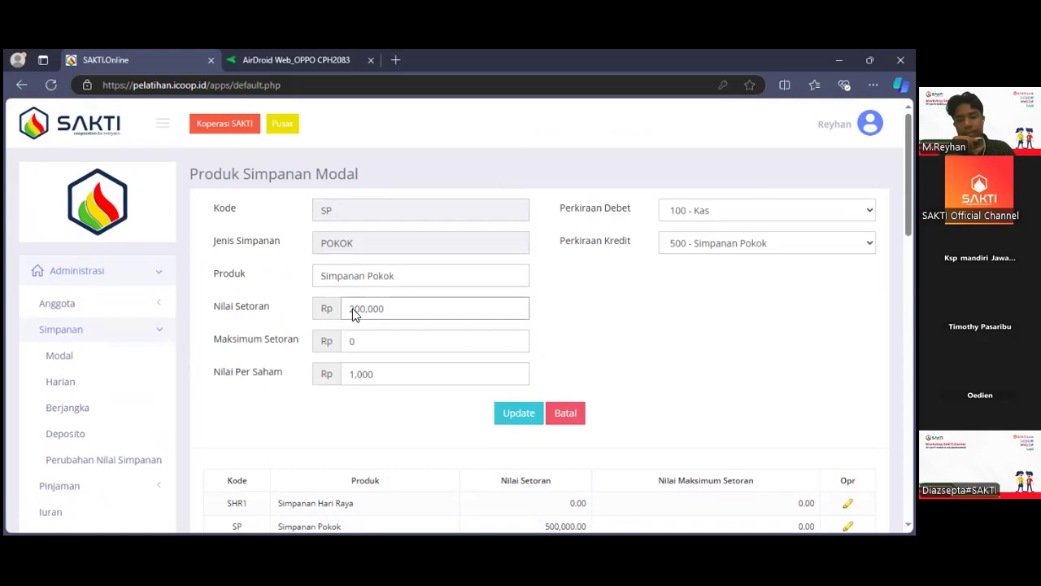
pyautogui.click(504, 417)
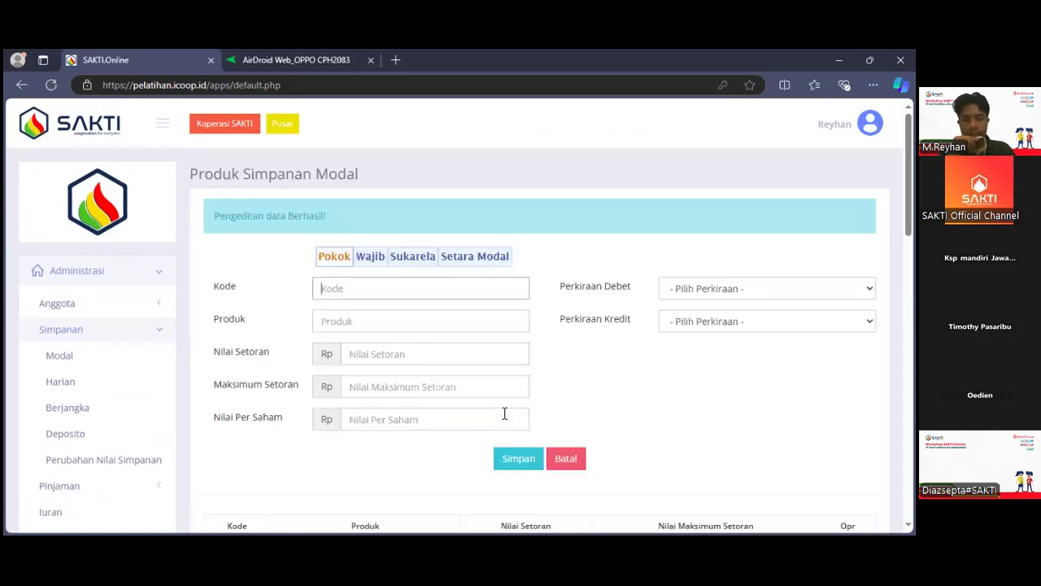
pyautogui.scroll(-3, 505, 415)
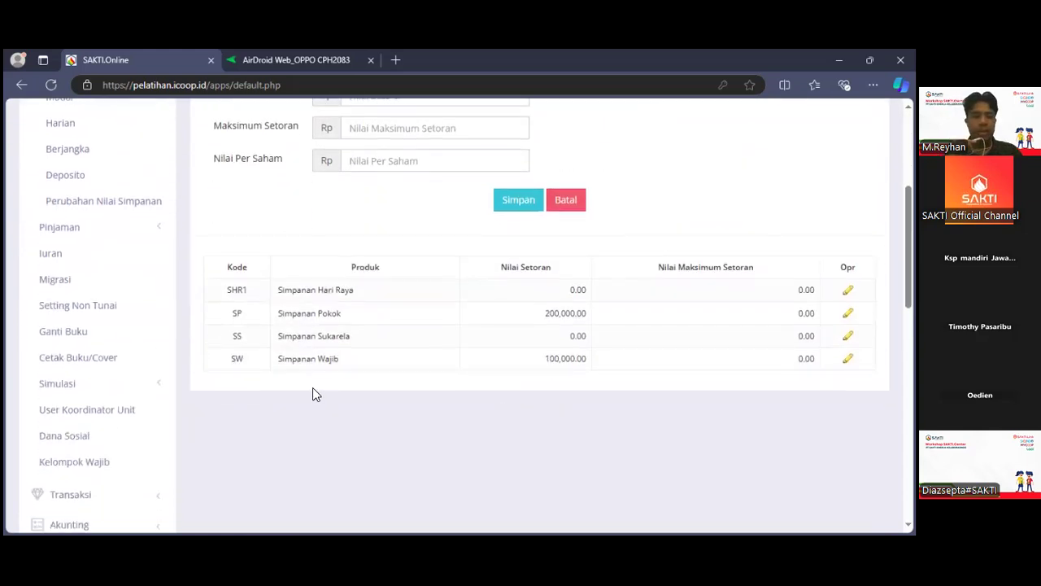
# Open the Harian product page under Simpanan and enter SURH as the new product's Kode.
pyautogui.scroll(1, 111, 319)
pyautogui.scroll(2, 114, 318)
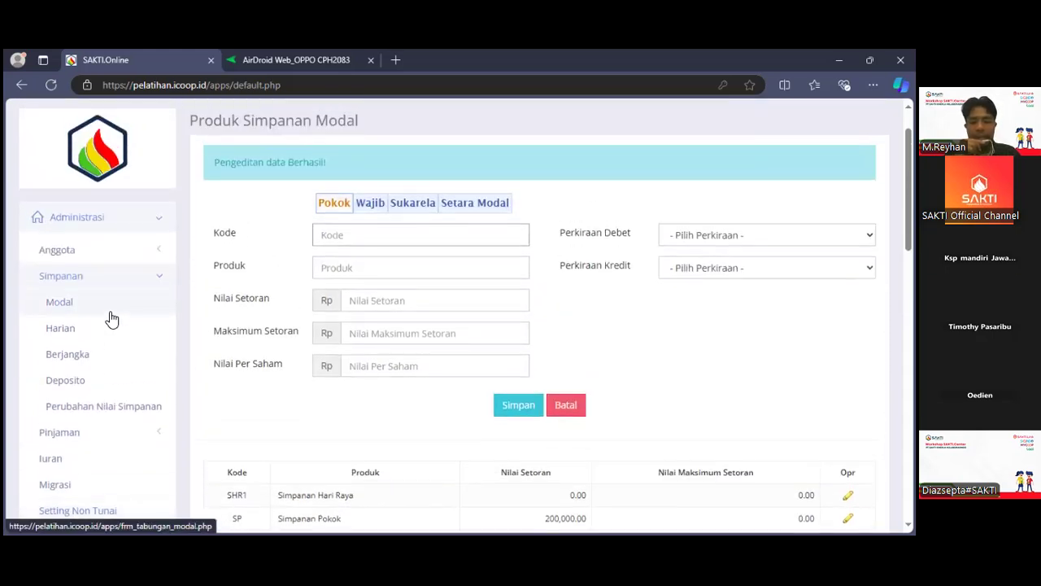
pyautogui.click(105, 332)
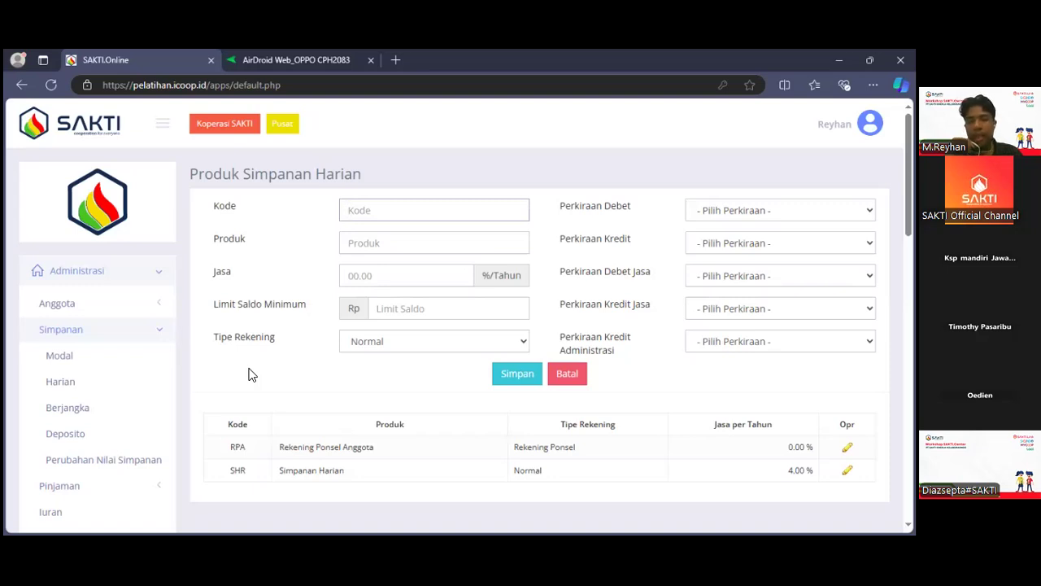
pyautogui.write('SUM')
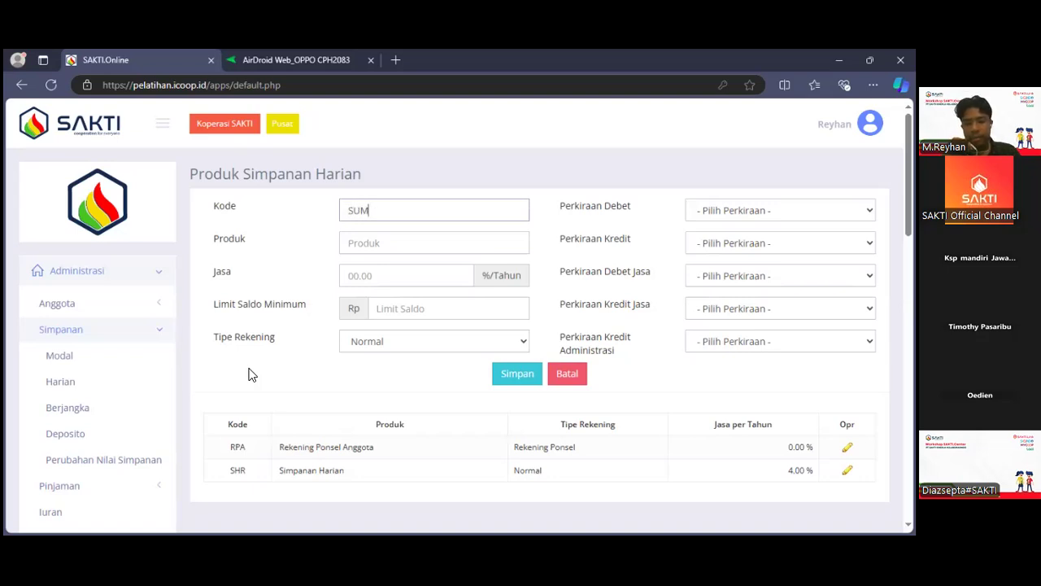
pyautogui.press('BackSpace')
pyautogui.write('RH')
# Enter "Sumpanan Umrah" as the Produk name of the new daily savings product.
pyautogui.click(402, 242)
pyautogui.write('S')
pyautogui.press('BackSpace')
pyautogui.write('Sumpan')
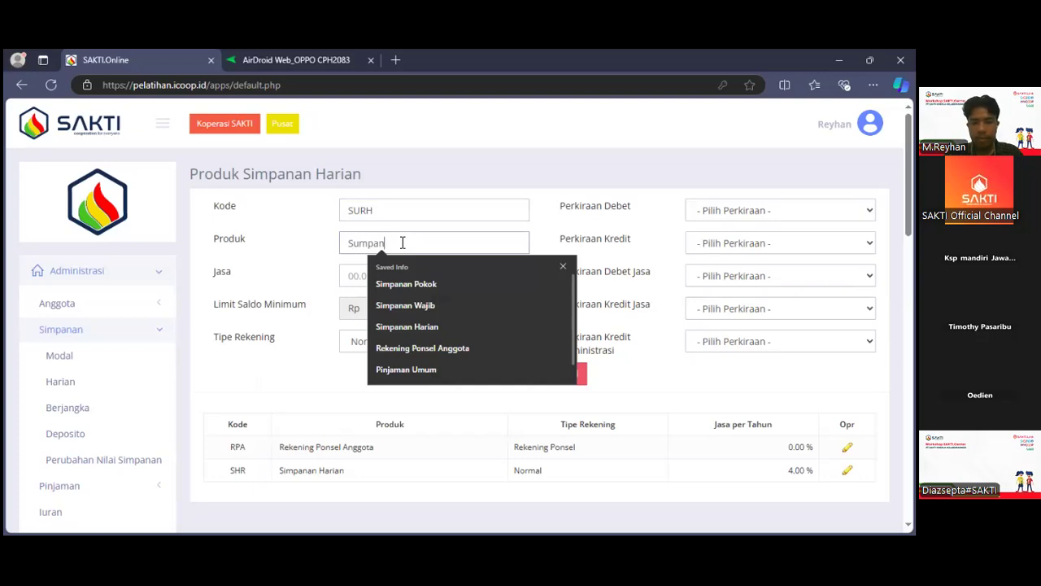
pyautogui.write('an Umrah')
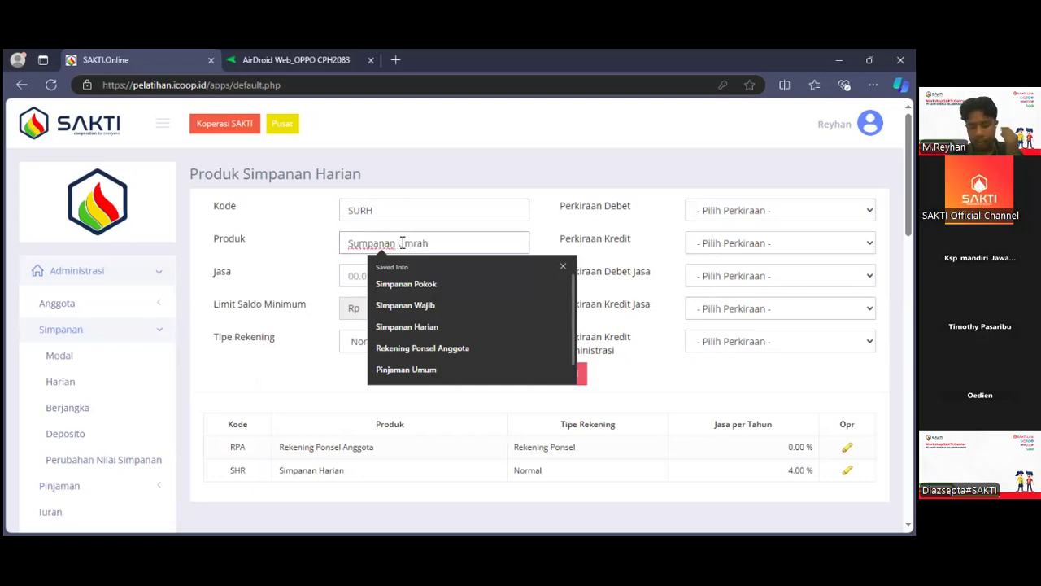
pyautogui.click(323, 252)
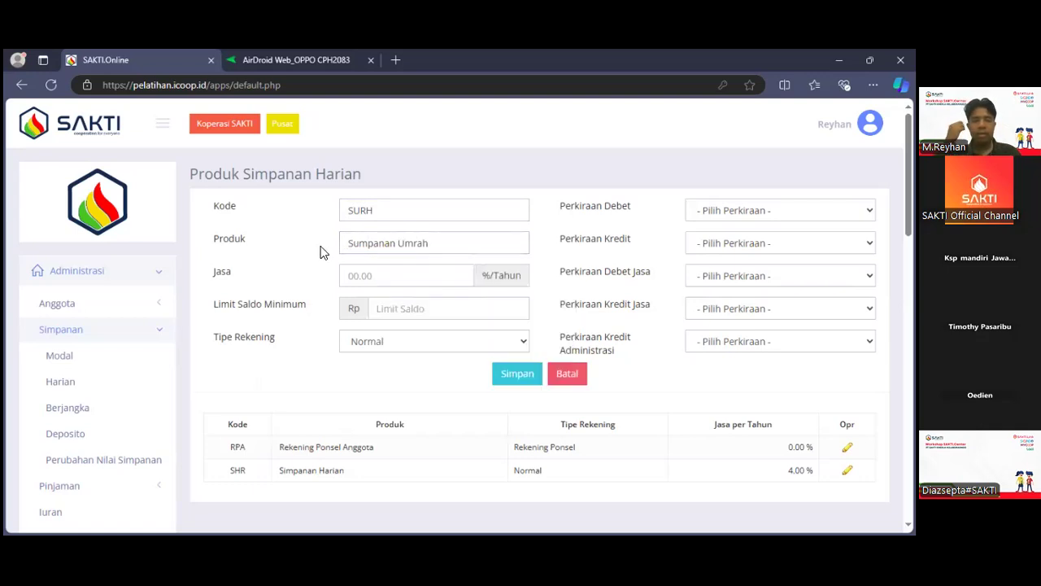
# Set the new daily savings product's Jasa to 4.00 %/Tahun and its Perkiraan Debet to 100 - Kas.
pyautogui.click(353, 275)
pyautogui.click(388, 323)
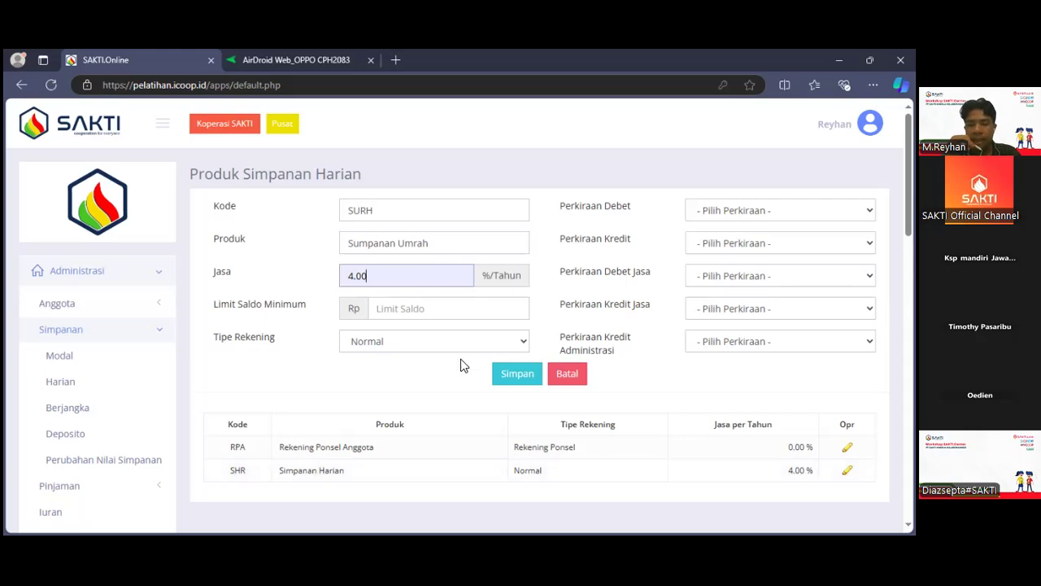
pyautogui.click(724, 215)
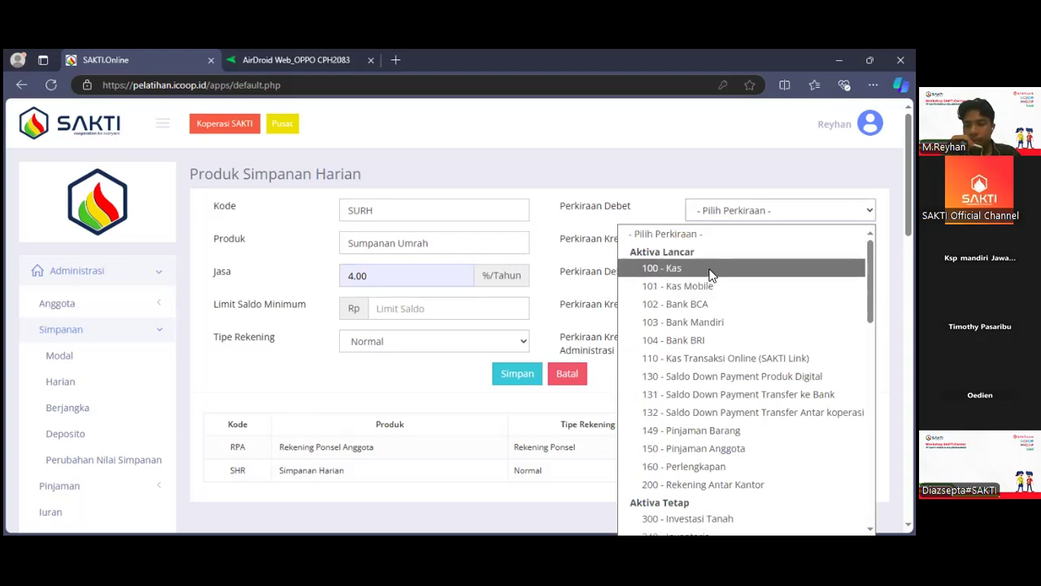
pyautogui.click(709, 270)
# Set both Perkiraan Kredit and Perkiraan Debet Jasa of the new product to 406 - Simpanan Harian.
pyautogui.click(710, 248)
pyautogui.scroll(-10, 695, 373)
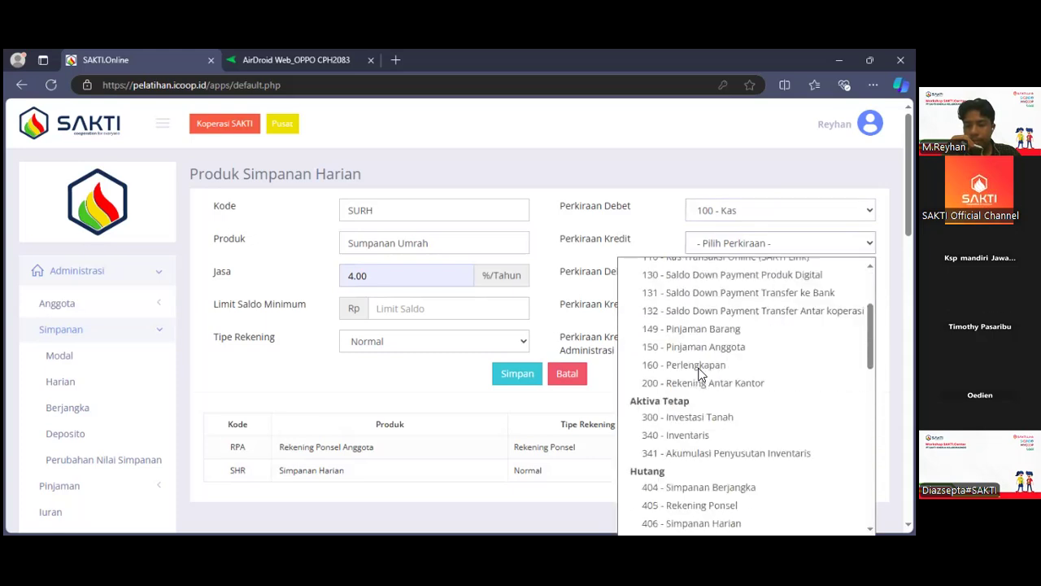
pyautogui.scroll(3, 700, 375)
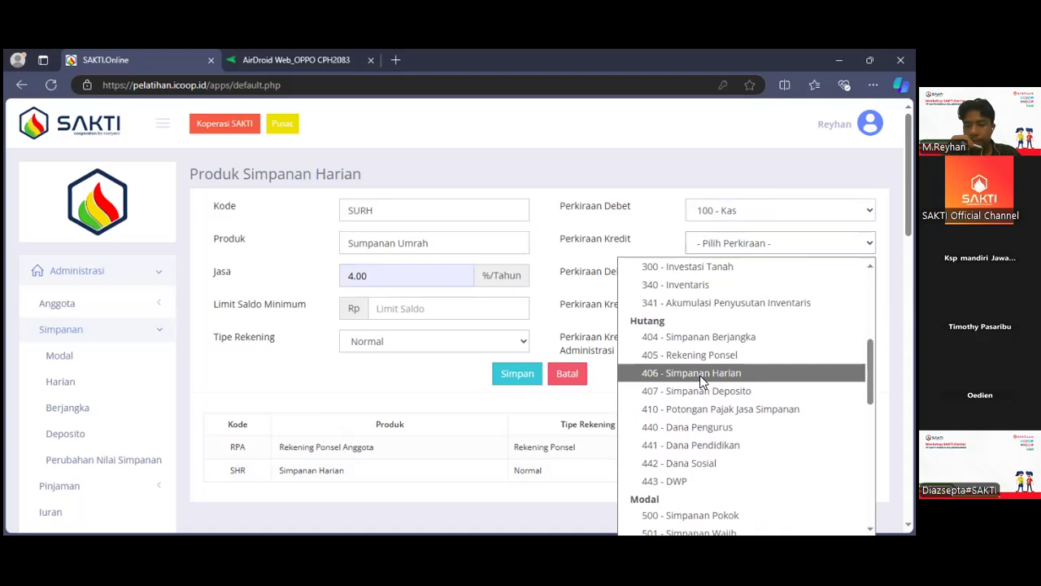
pyautogui.click(699, 375)
pyautogui.click(726, 279)
pyautogui.scroll(-5, 745, 443)
pyautogui.scroll(-1, 744, 439)
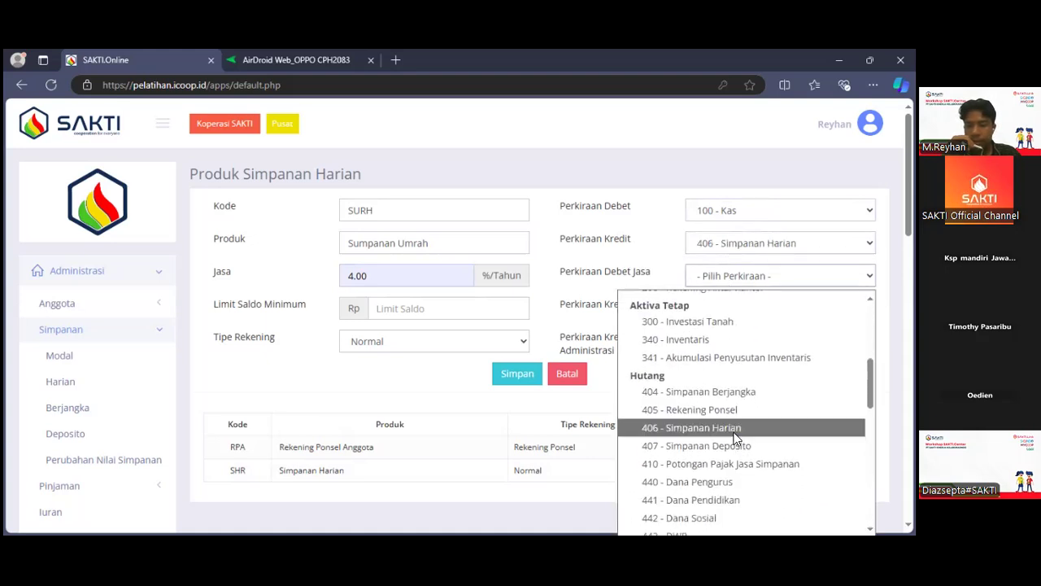
pyautogui.click(728, 429)
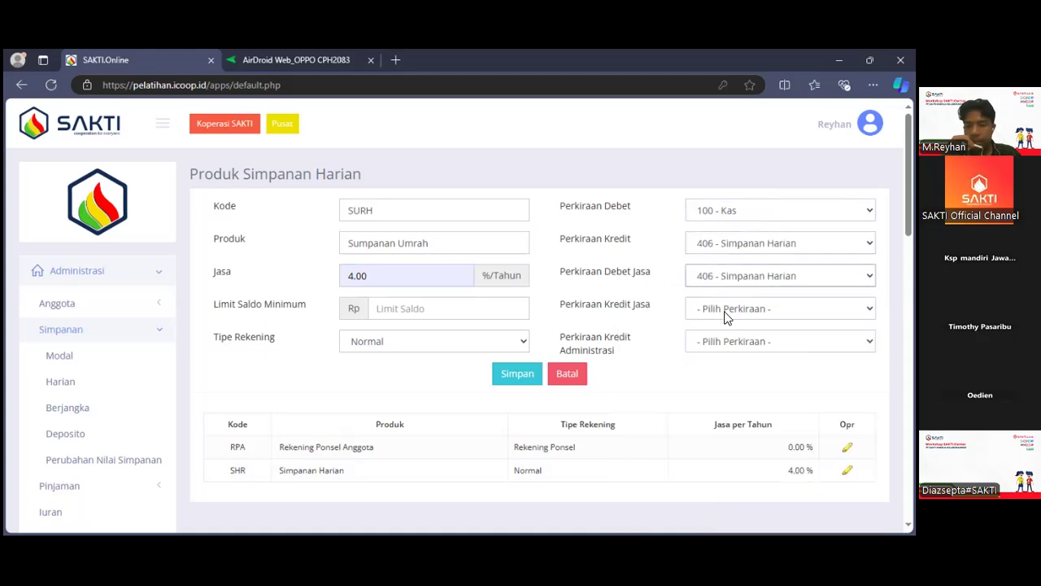
# Set Perkiraan Kredit Jasa to 800 - Bunga Simpanan Harian, save the new product and check the product list.
pyautogui.click(725, 312)
pyautogui.scroll(-10, 716, 288)
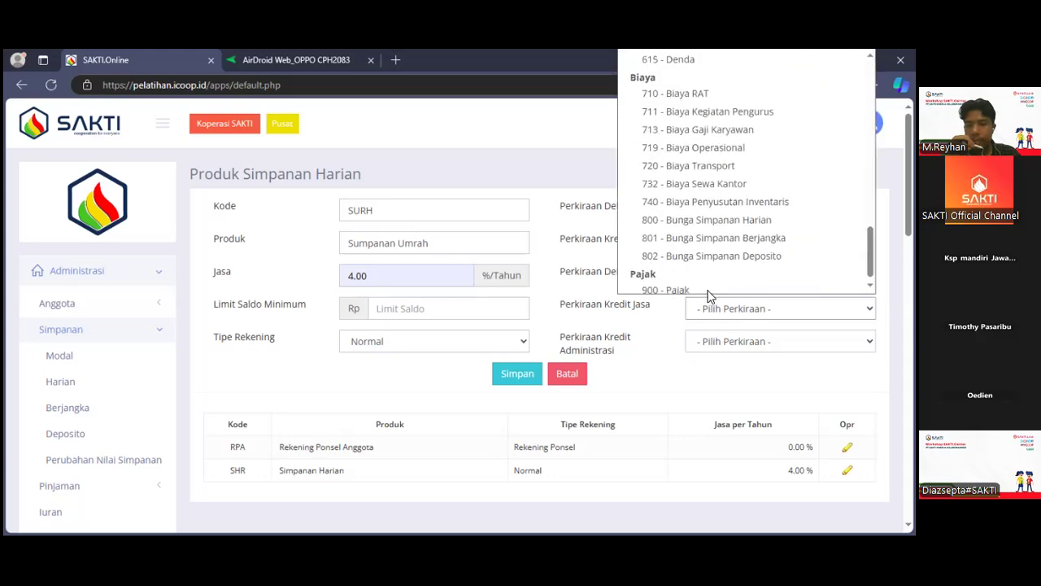
pyautogui.scroll(2, 707, 295)
pyautogui.scroll(3, 707, 296)
pyautogui.scroll(-3, 708, 296)
pyautogui.scroll(-3, 708, 295)
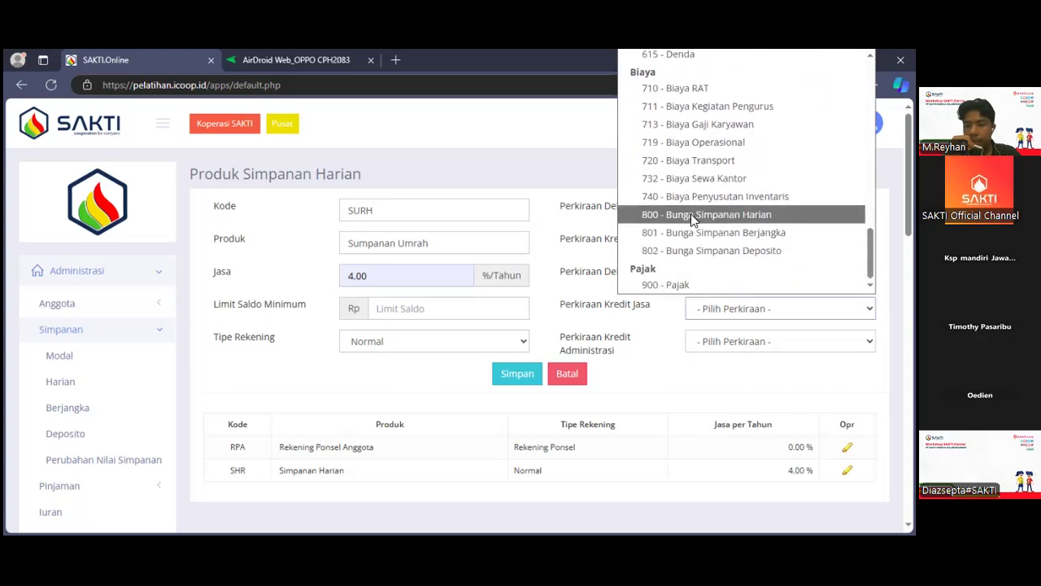
pyautogui.click(691, 214)
pyautogui.click(513, 377)
pyautogui.scroll(-2, 514, 376)
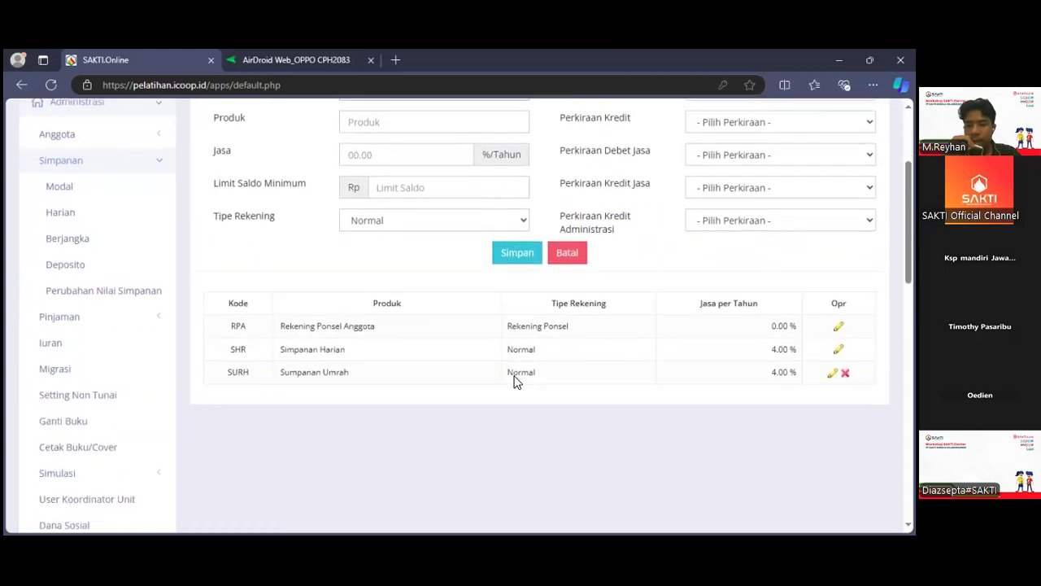
pyautogui.scroll(1, 515, 377)
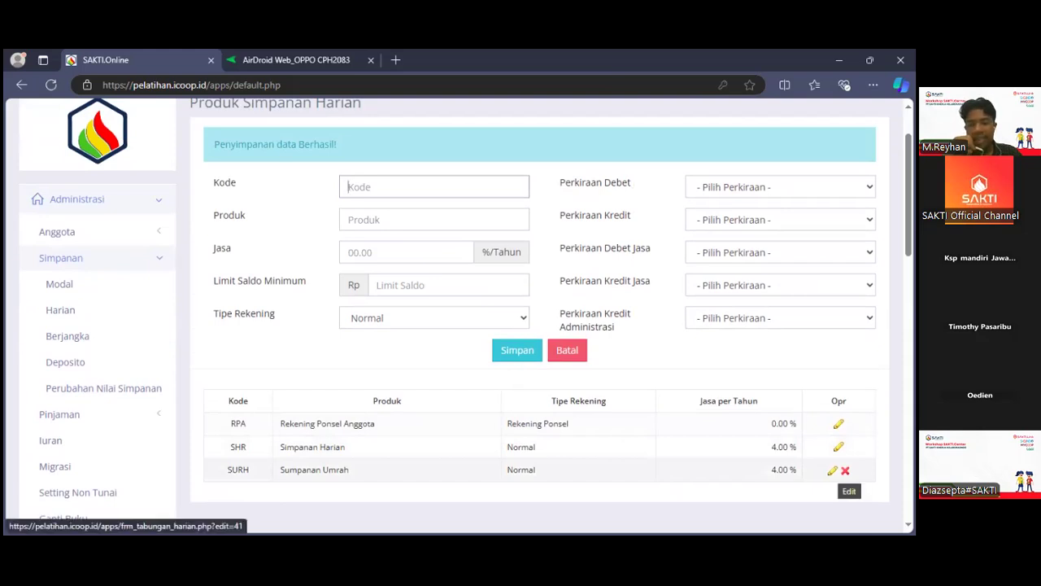
# Edit the SURH product, correct its Produk name to "Simpanan Umrah" and save the update.
pyautogui.click(832, 471)
pyautogui.click(363, 244)
pyautogui.press('BackSpace')
pyautogui.write('impanan Umrah')
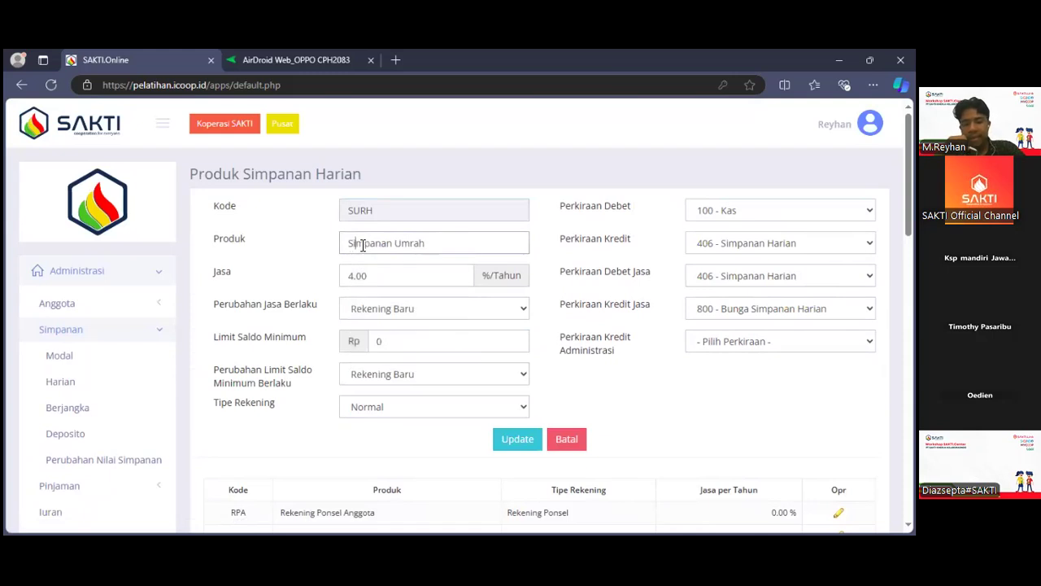
pyautogui.click(501, 446)
pyautogui.scroll(-3, 501, 446)
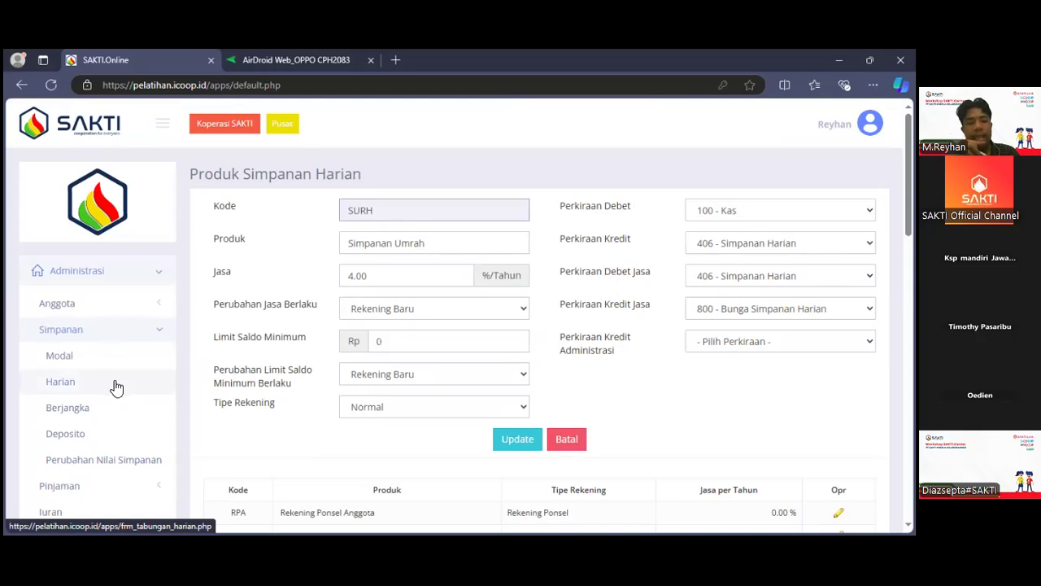
# Open the Berjangka product page, review the settings of the SBJ product and leave it without changes.
pyautogui.click(117, 415)
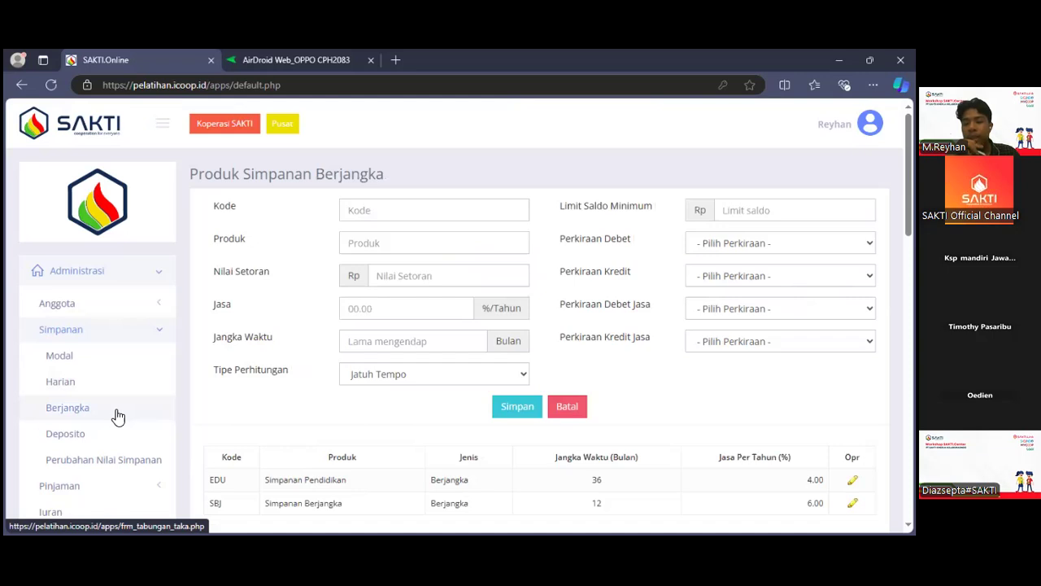
pyautogui.scroll(-2, 262, 363)
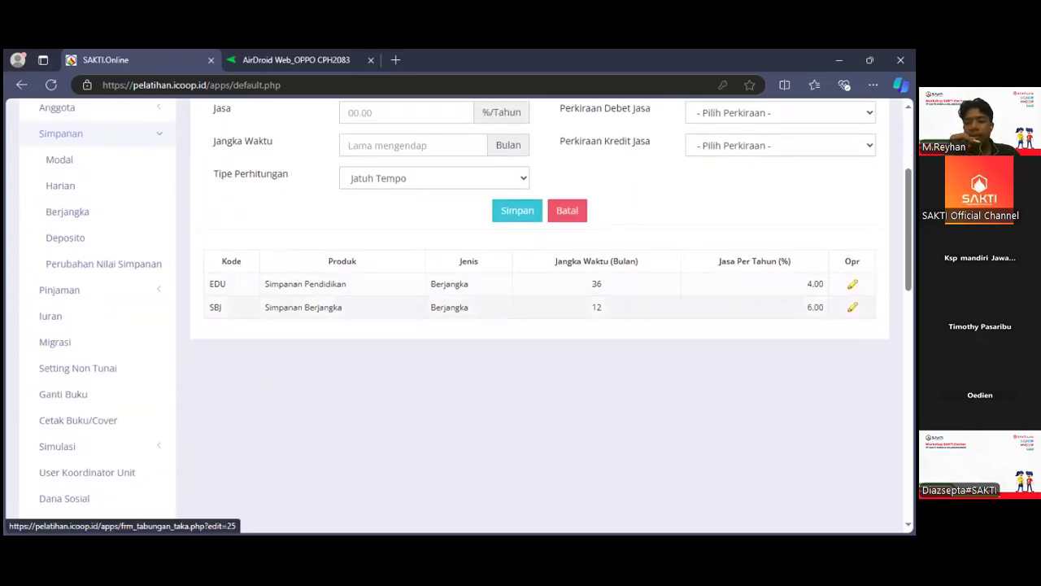
pyautogui.click(852, 306)
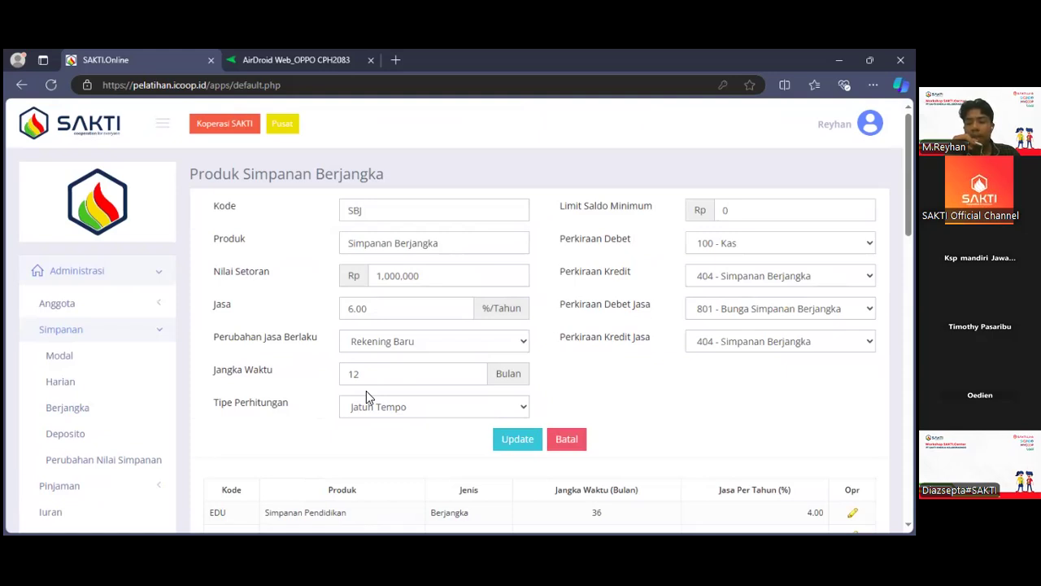
pyautogui.click(561, 440)
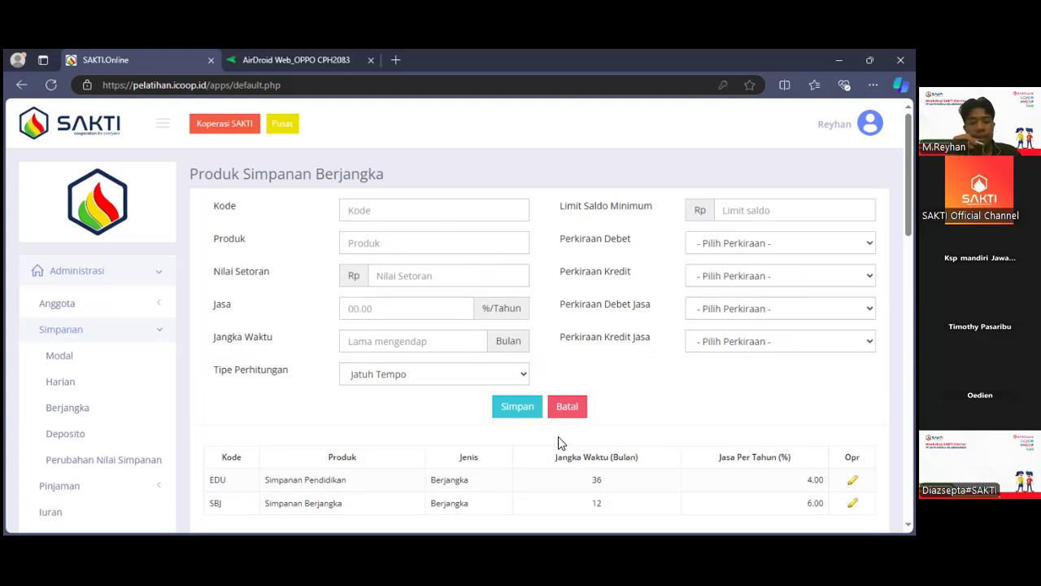
# Open the Deposito product page, review the settings of the SDP product and leave it without changes.
pyautogui.click(121, 429)
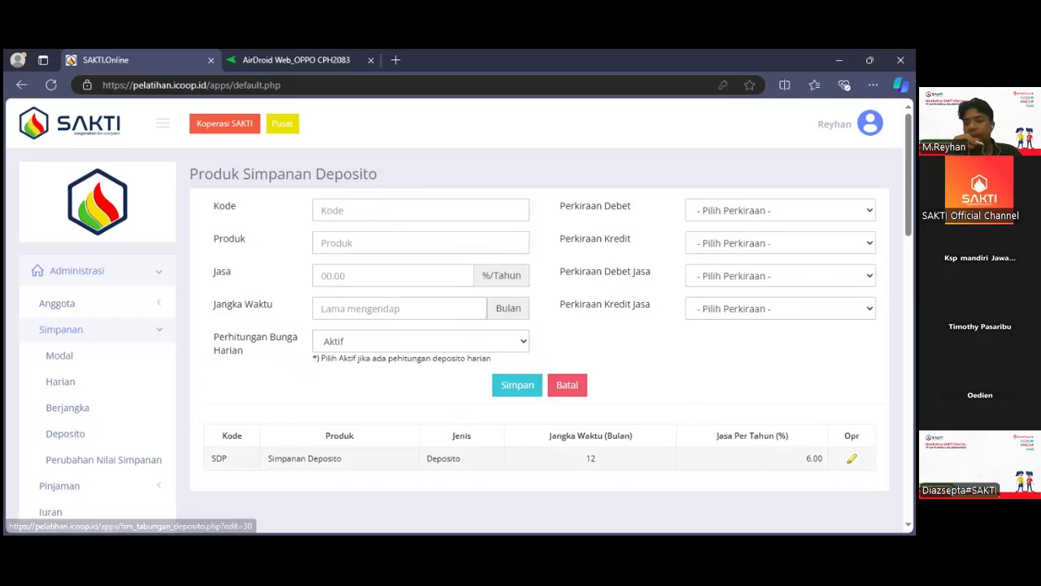
pyautogui.click(852, 458)
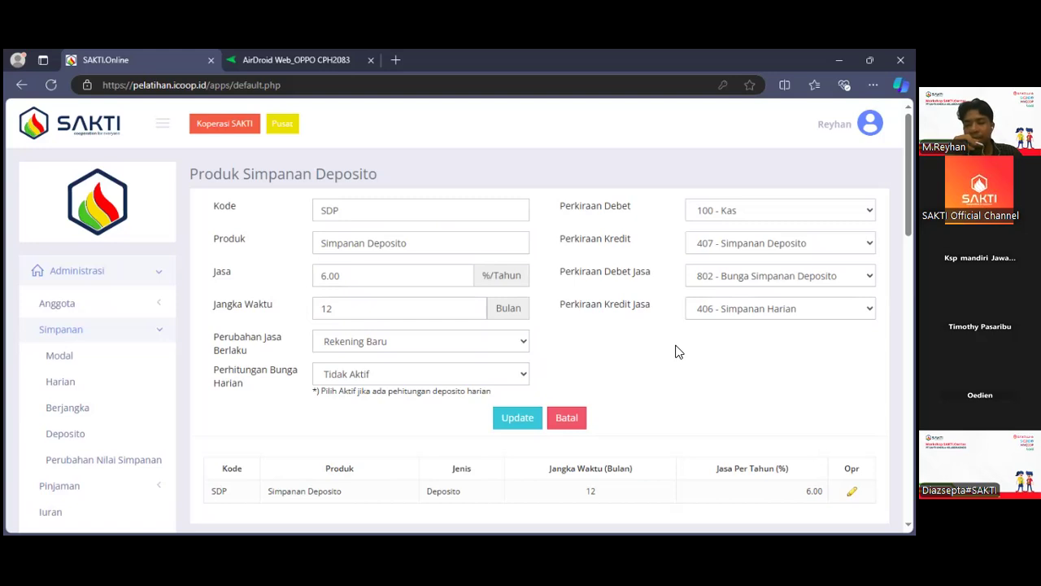
pyautogui.scroll(-1, 701, 212)
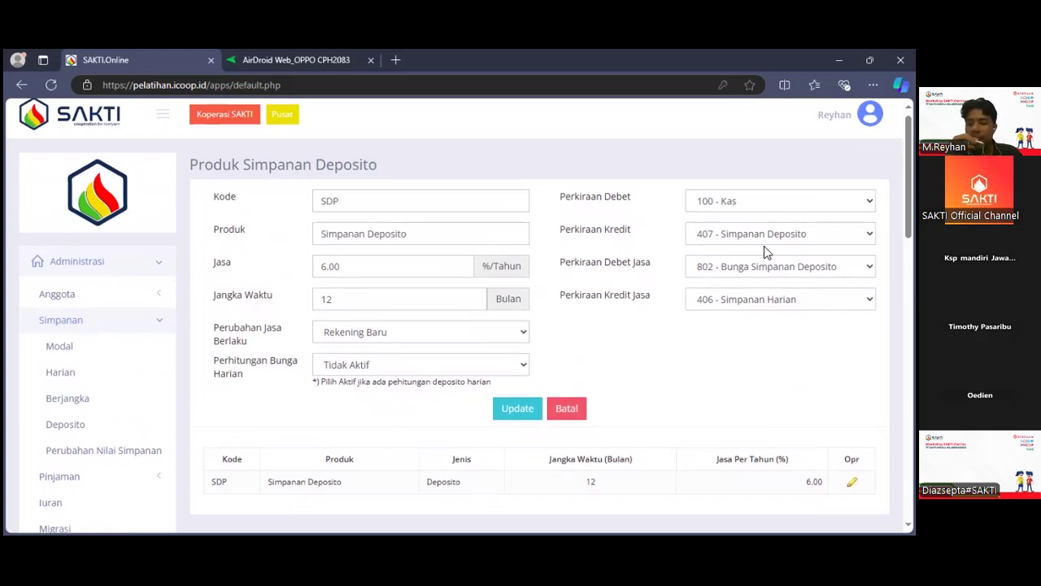
pyautogui.click(568, 411)
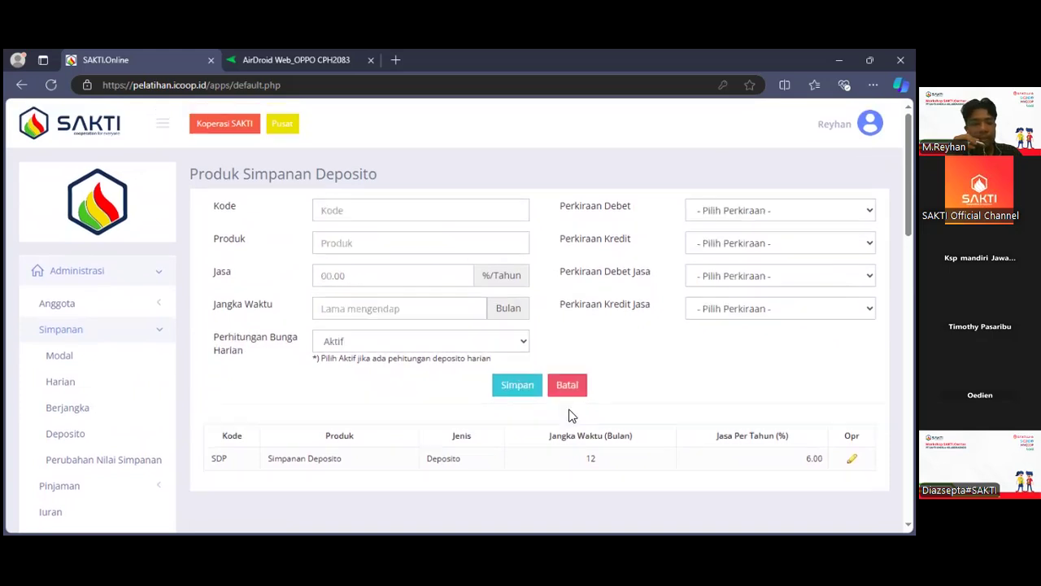
# Open the Produk page under Pinjaman and look over the loan product form and the existing loan products.
pyautogui.click(118, 332)
pyautogui.scroll(-1, 120, 333)
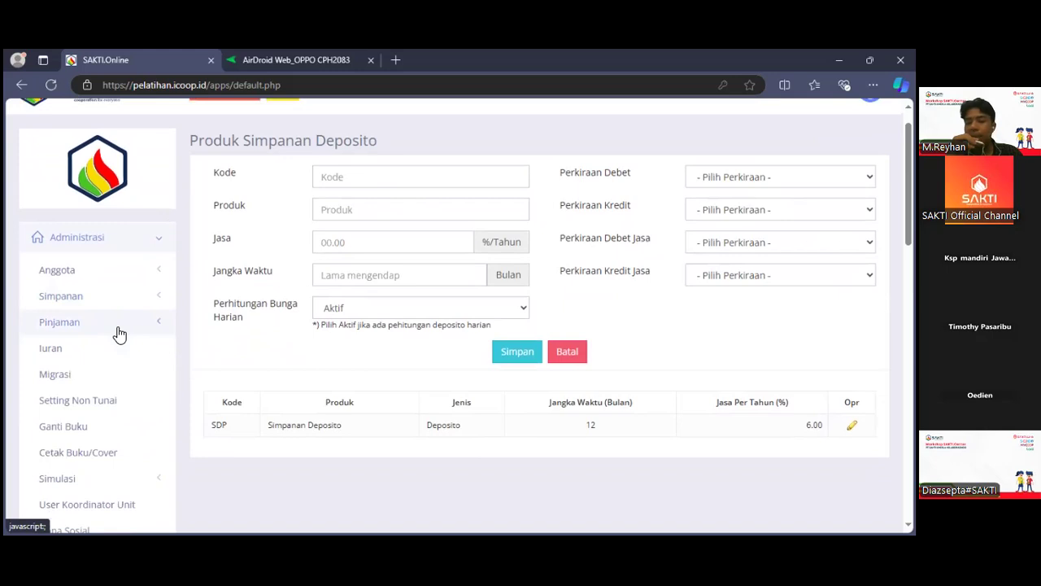
pyautogui.scroll(-1, 120, 333)
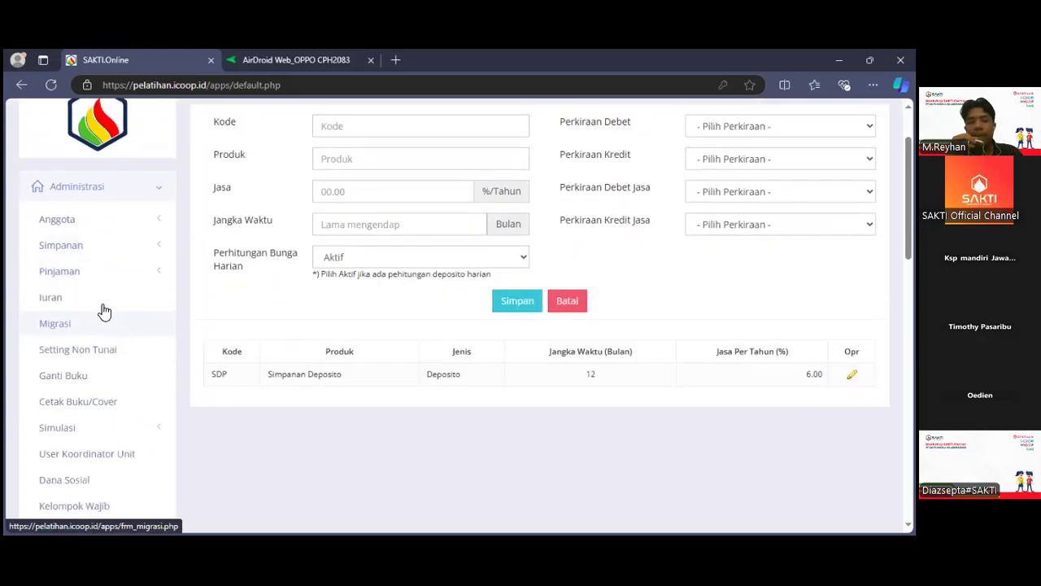
pyautogui.click(82, 269)
pyautogui.scroll(-1, 82, 269)
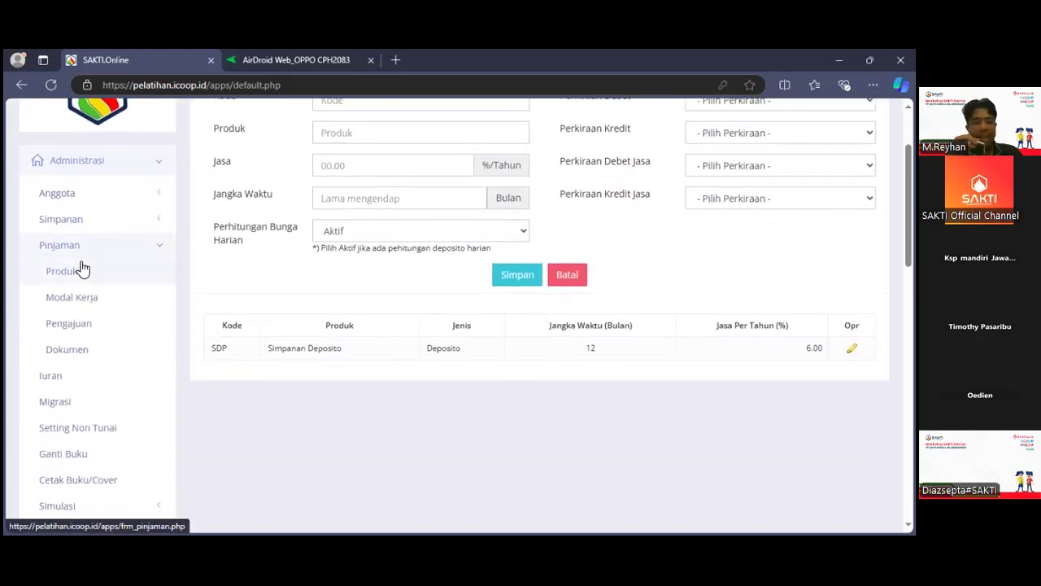
pyautogui.click(83, 269)
pyautogui.scroll(-4, 297, 310)
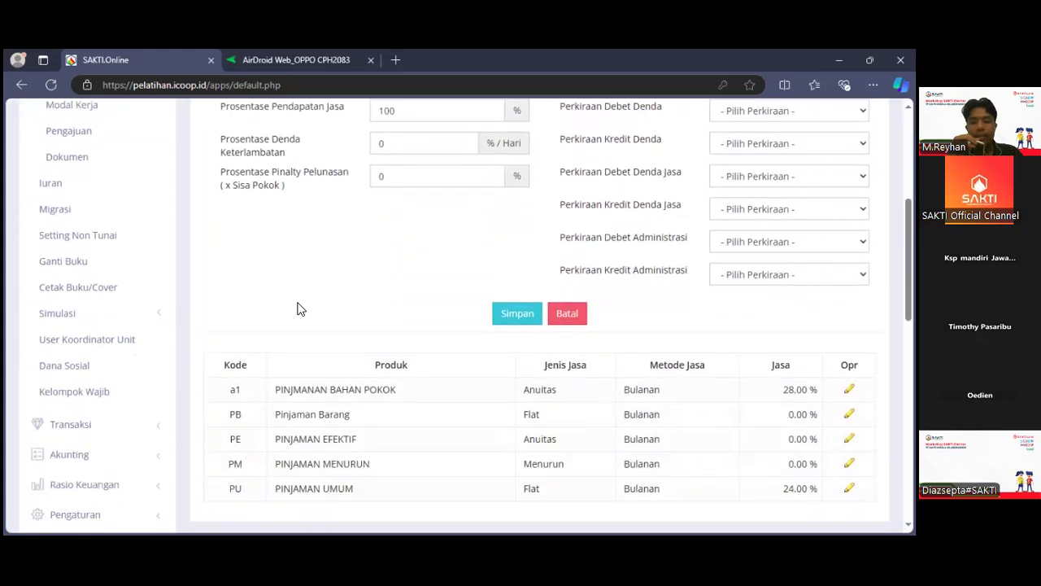
pyautogui.scroll(5, 297, 309)
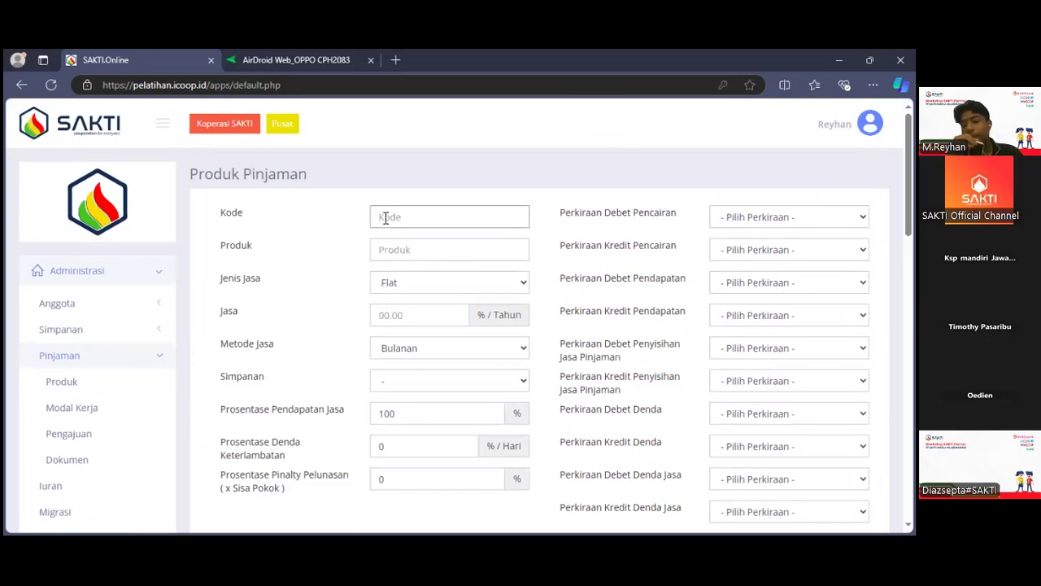
# Review the loan form's Jenis Jasa options, Perkiraan fields and product list, then collapse the Pinjaman and Administrasi navigation groups.
pyautogui.click(398, 282)
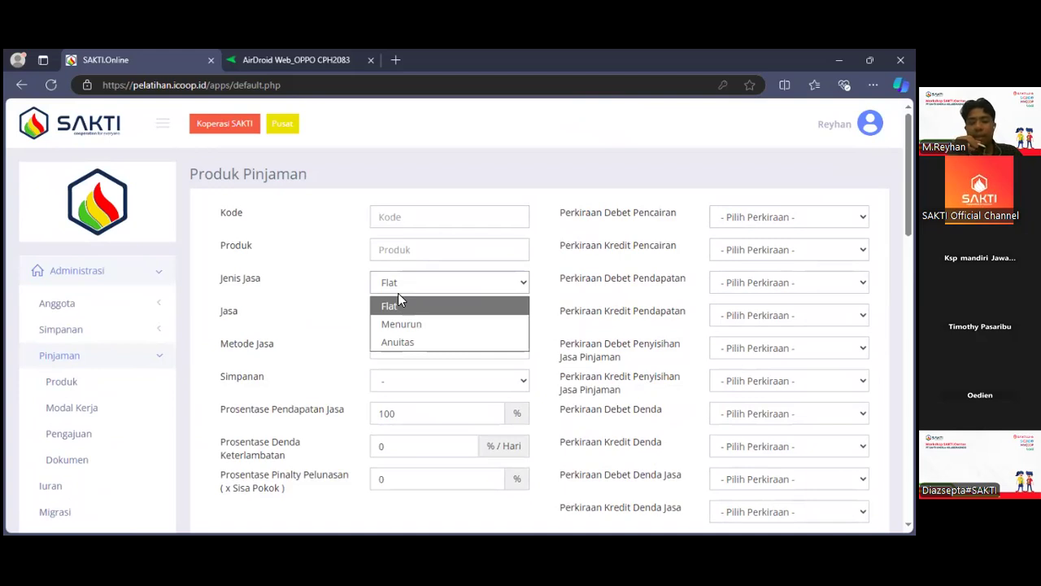
pyautogui.click(293, 300)
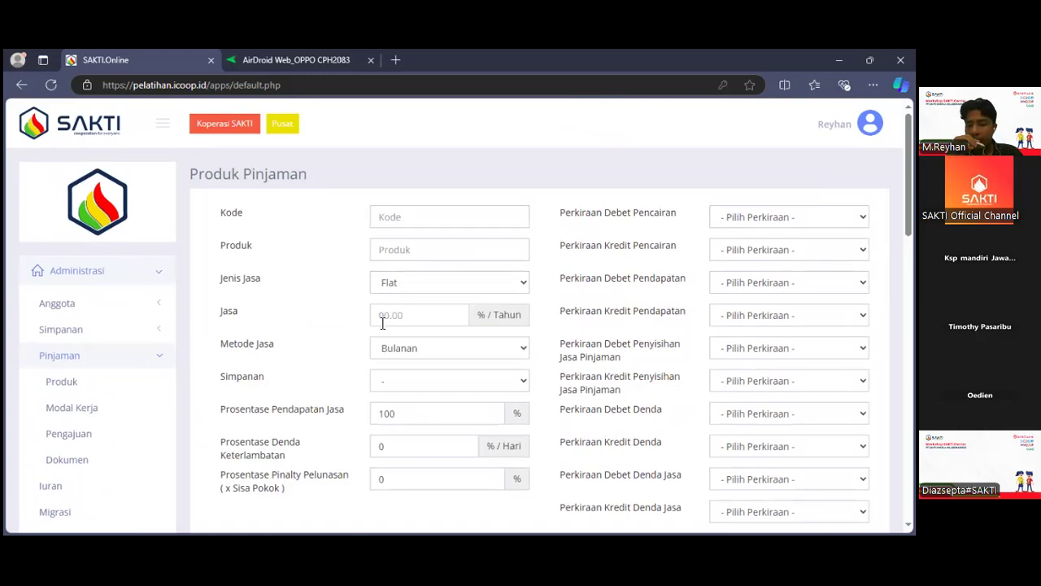
pyautogui.scroll(-2, 382, 323)
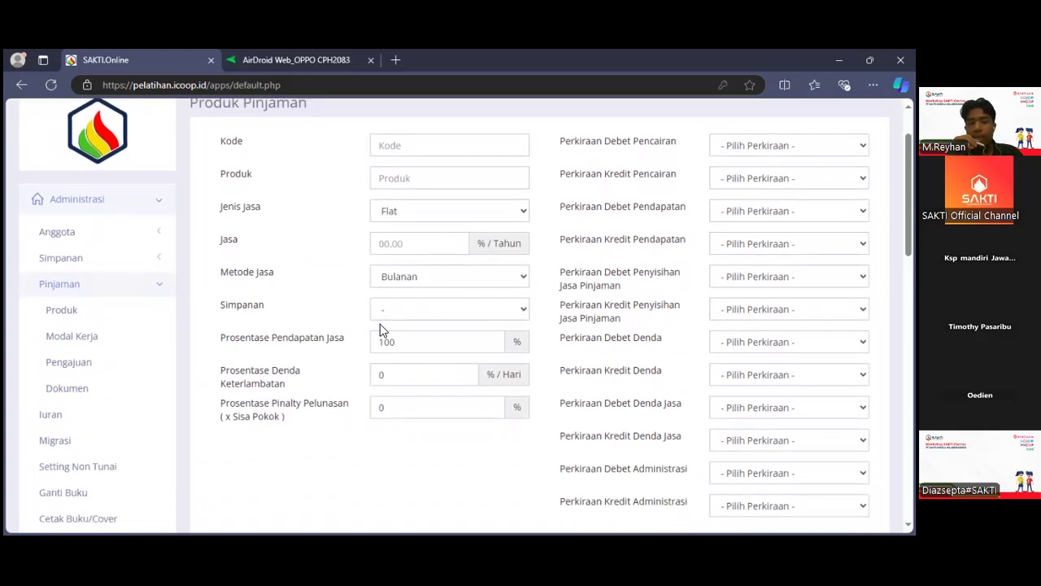
pyautogui.scroll(-2, 380, 324)
pyautogui.scroll(4, 380, 324)
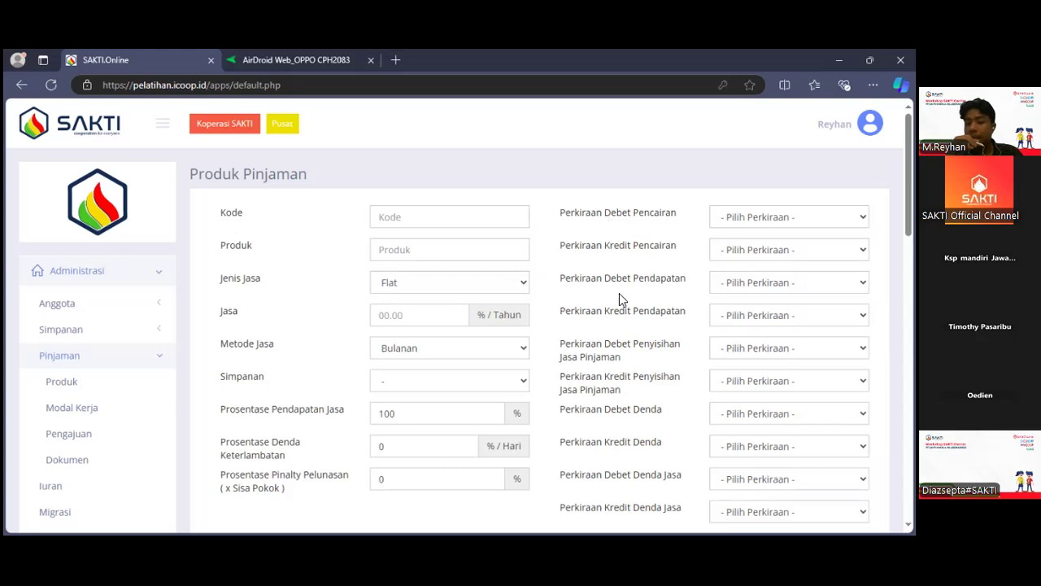
pyautogui.scroll(-1, 633, 356)
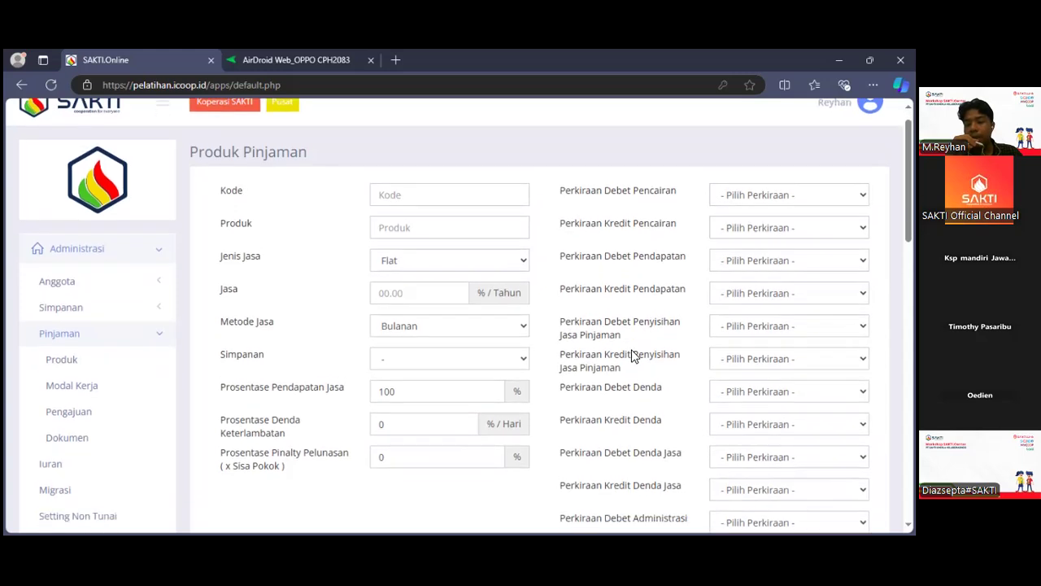
pyautogui.scroll(-1, 633, 355)
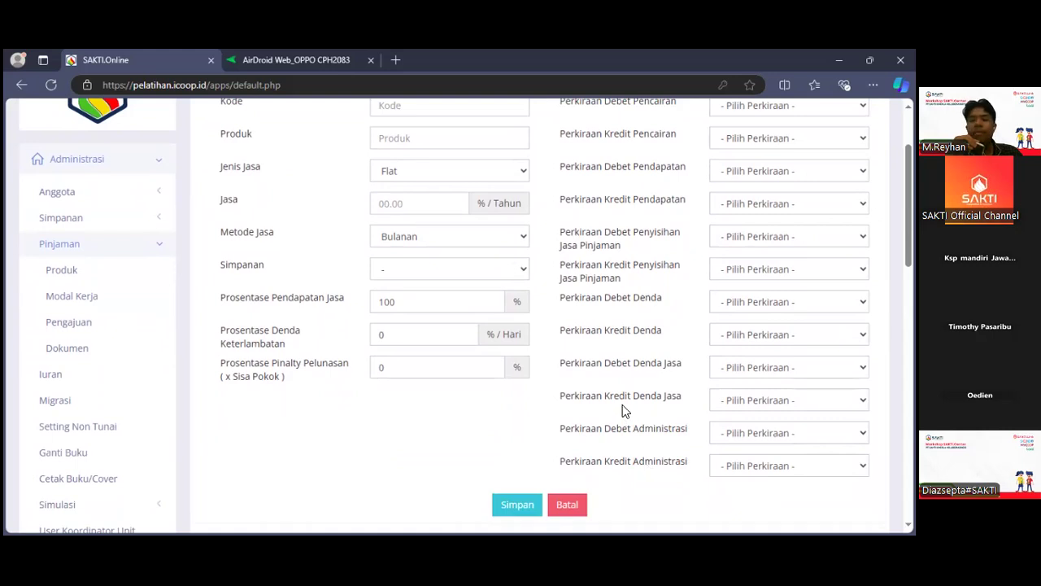
pyautogui.scroll(-4, 624, 411)
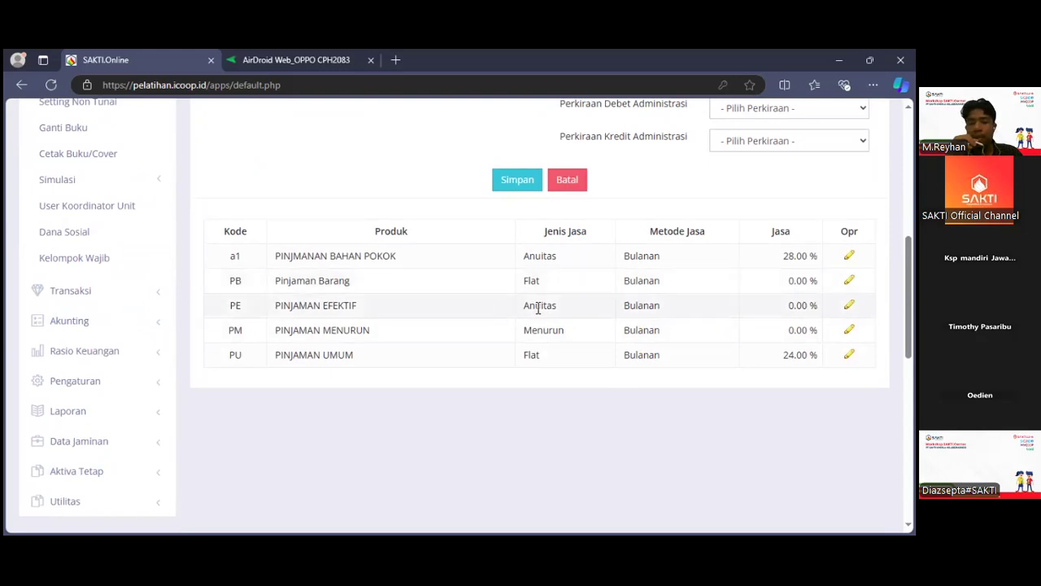
pyautogui.scroll(3, 538, 307)
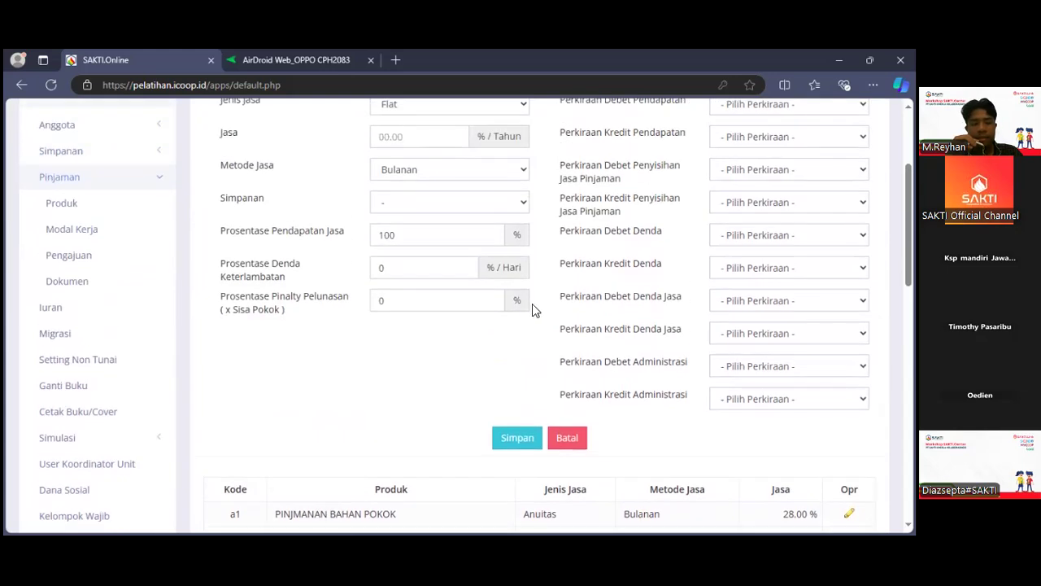
pyautogui.click(134, 194)
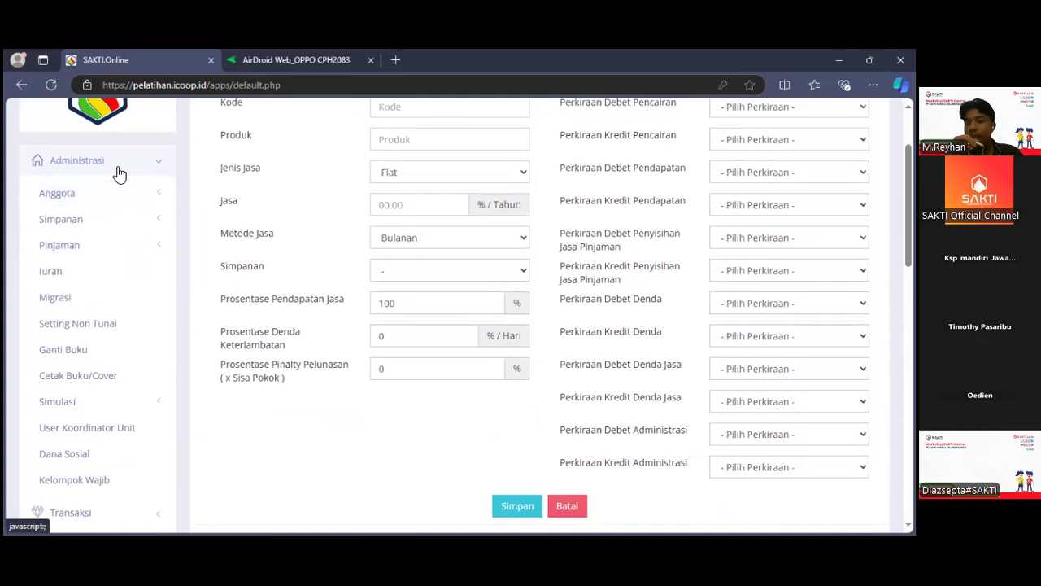
pyautogui.click(115, 168)
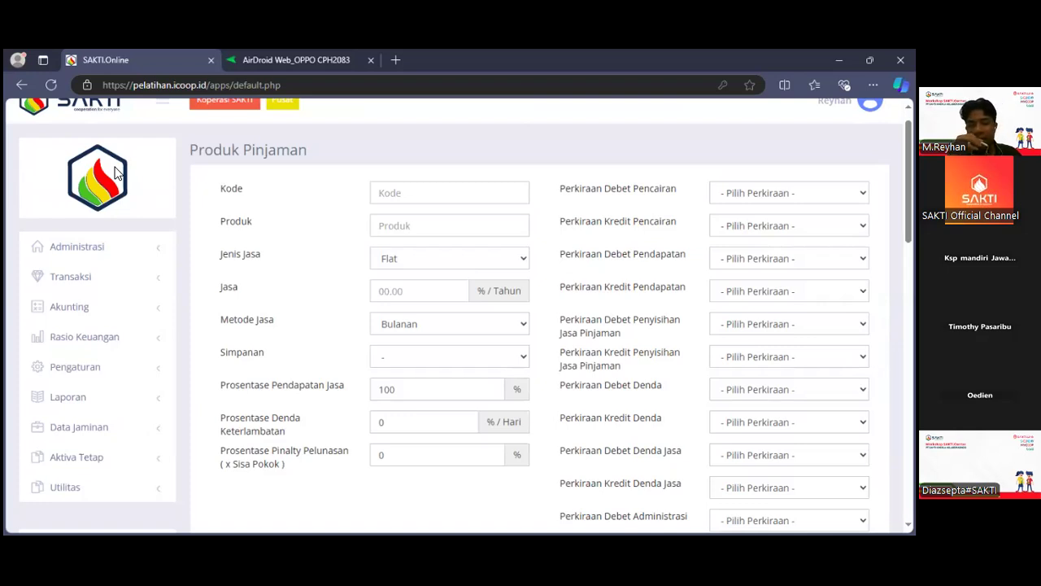
# Open the Setoran page under Transaksi, search for the member by name and load the matching member from Kelompok 4.
pyautogui.click(72, 278)
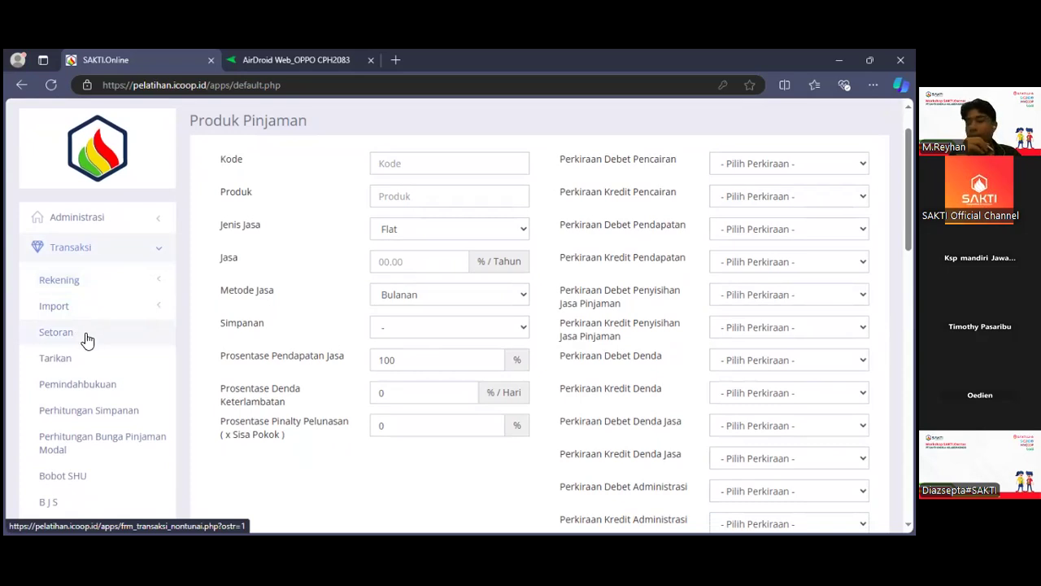
pyautogui.click(87, 341)
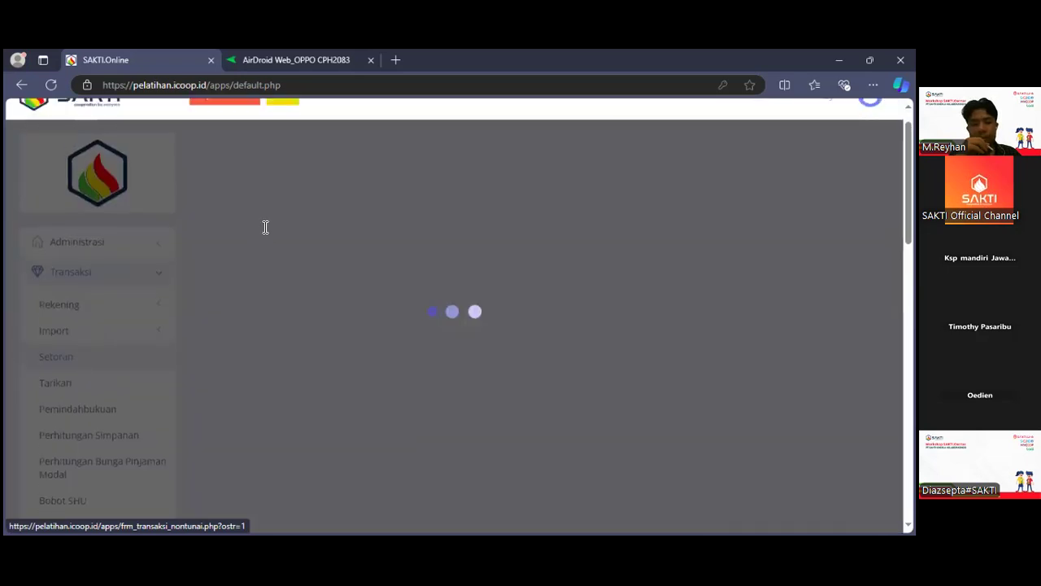
pyautogui.click(265, 225)
pyautogui.write('asep')
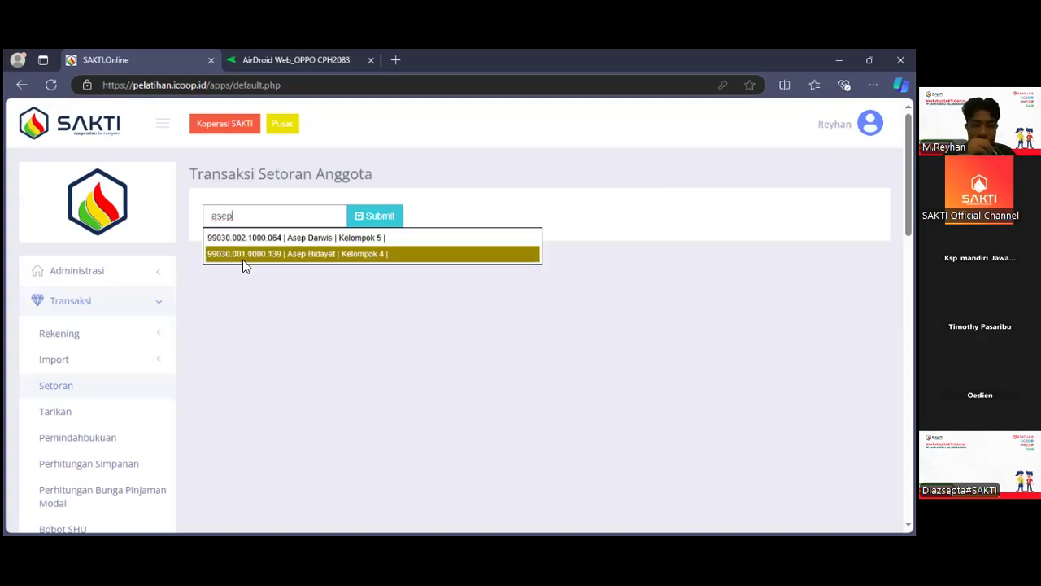
pyautogui.click(245, 254)
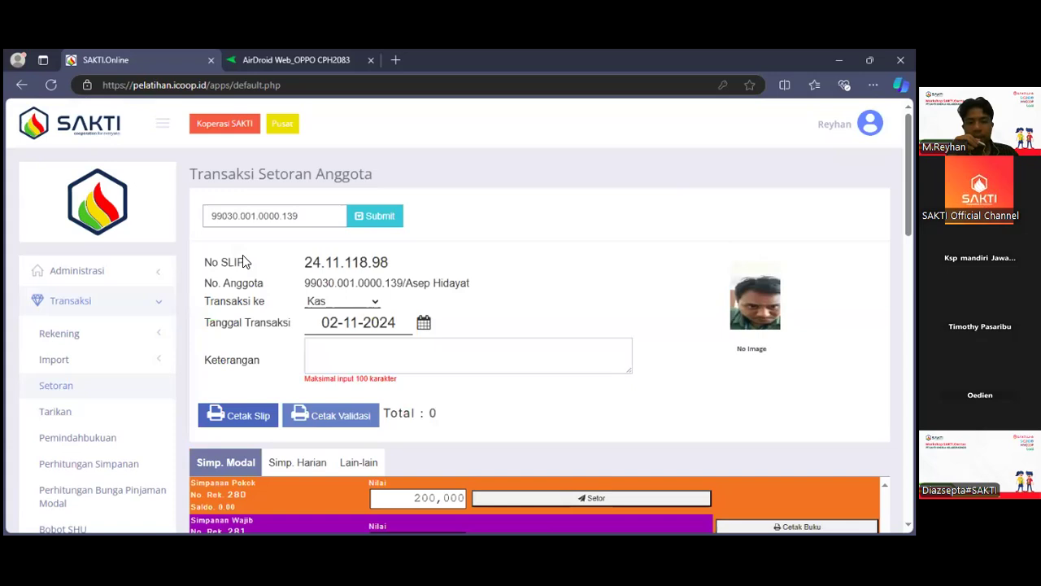
# Deposit 200,000 into the member's Simpanan Pokok account and confirm that the data is correct.
pyautogui.scroll(-1, 242, 254)
pyautogui.scroll(-2, 243, 255)
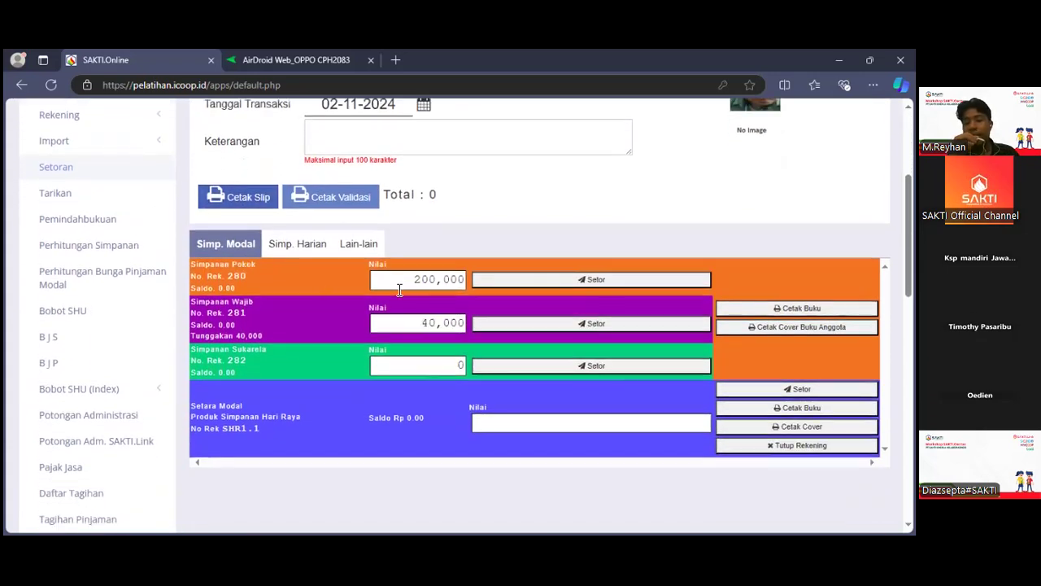
pyautogui.click(513, 286)
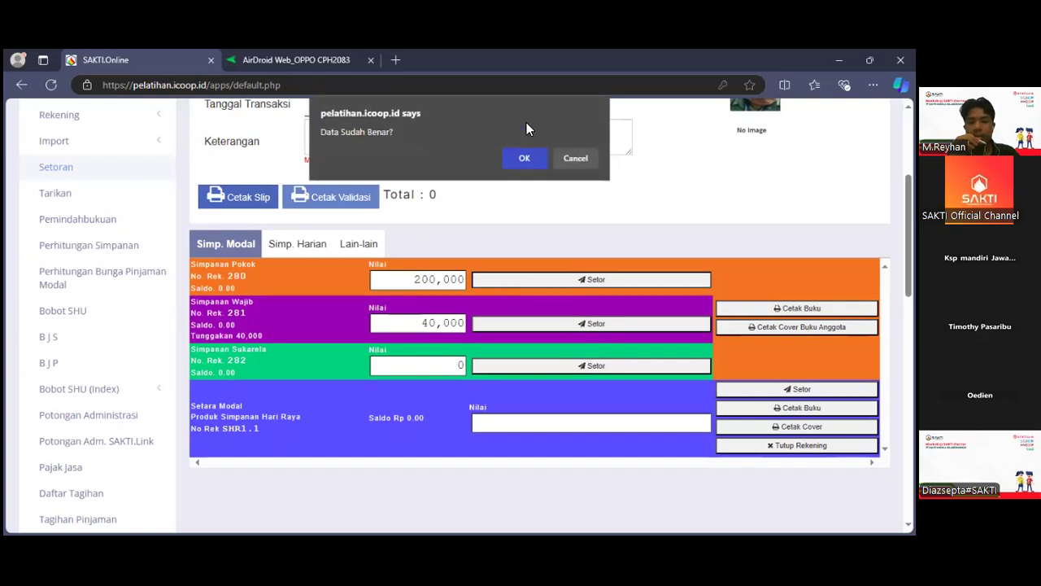
pyautogui.click(522, 159)
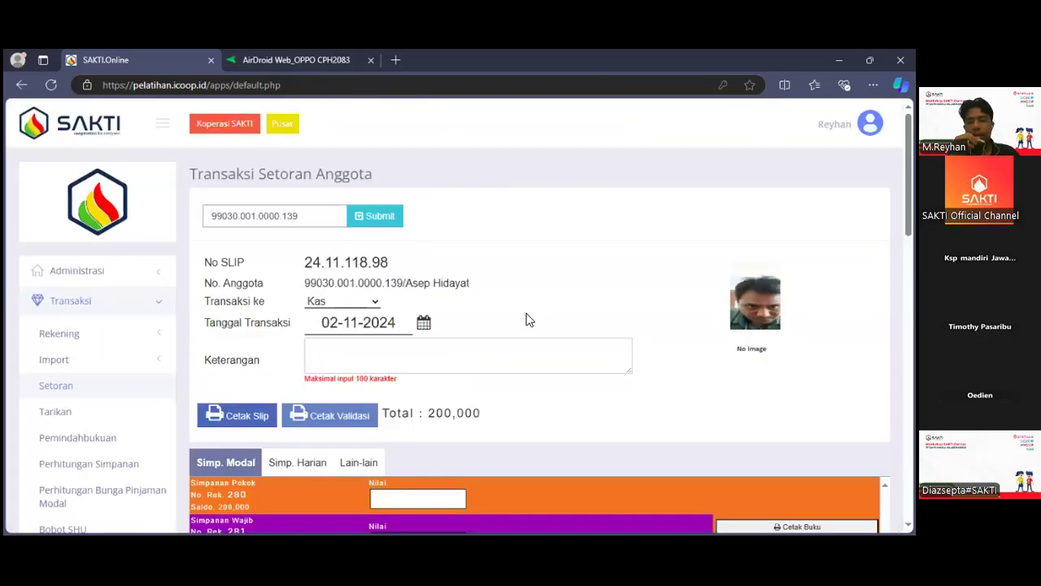
# Deposit 40,000 into the member's Simpanan Wajib account and confirm the entry.
pyautogui.scroll(-2, 526, 318)
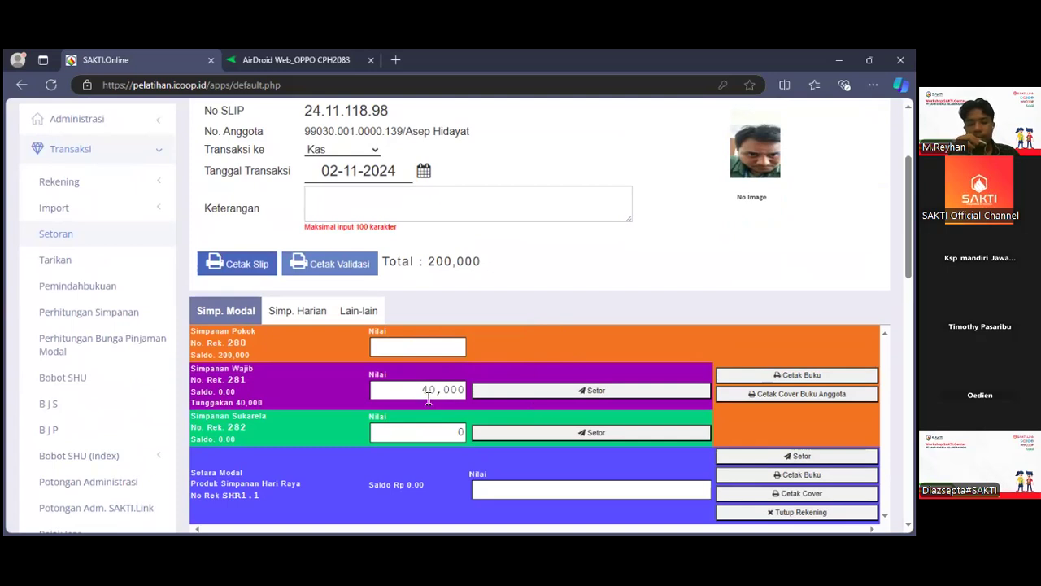
pyautogui.click(506, 397)
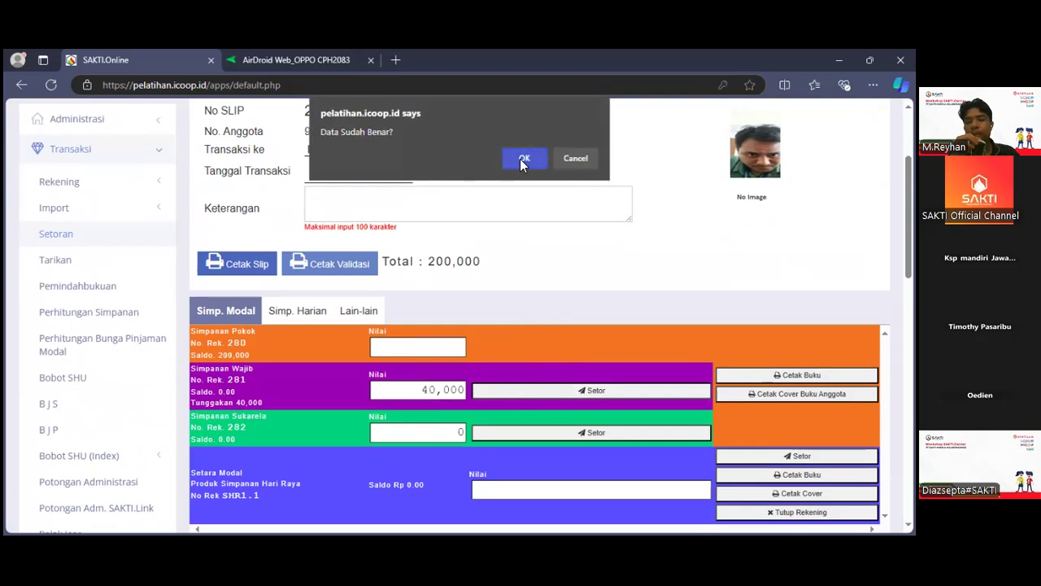
pyautogui.click(522, 159)
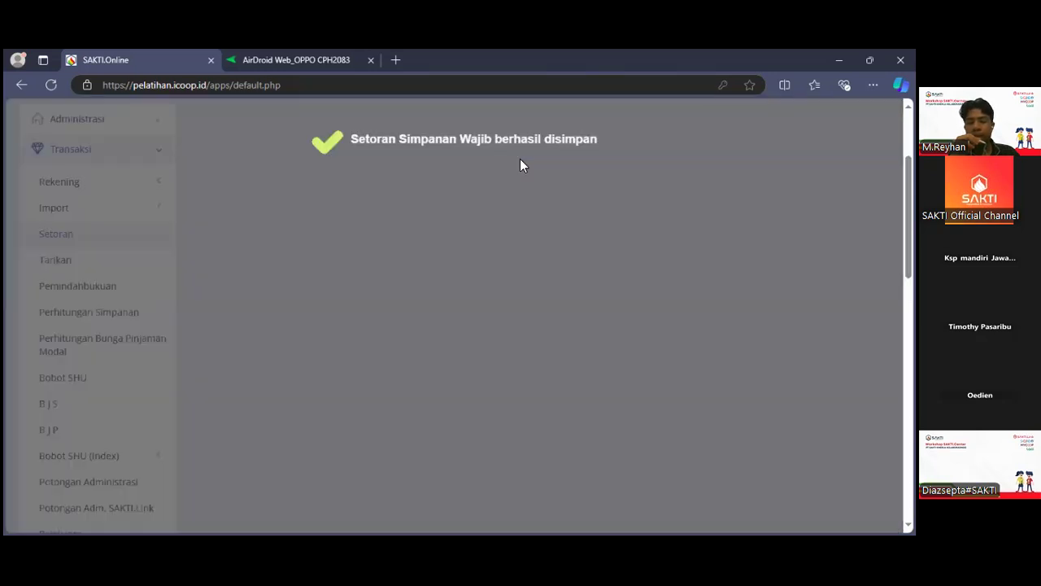
# Review the member's savings entries, preview the deposit slip and the savings book printout, and close both previews without printing.
pyautogui.scroll(-3, 520, 159)
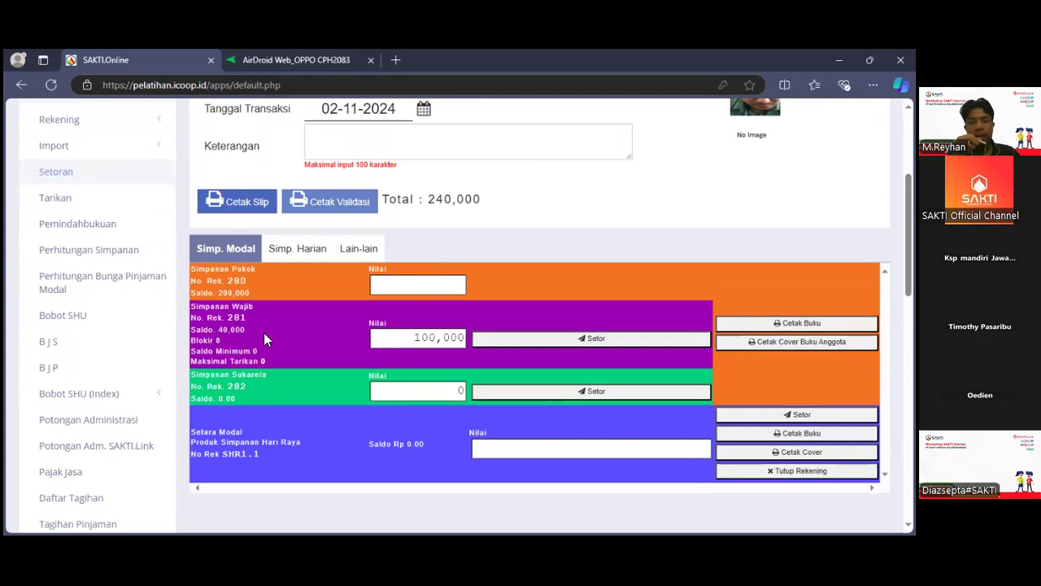
pyautogui.scroll(1, 368, 346)
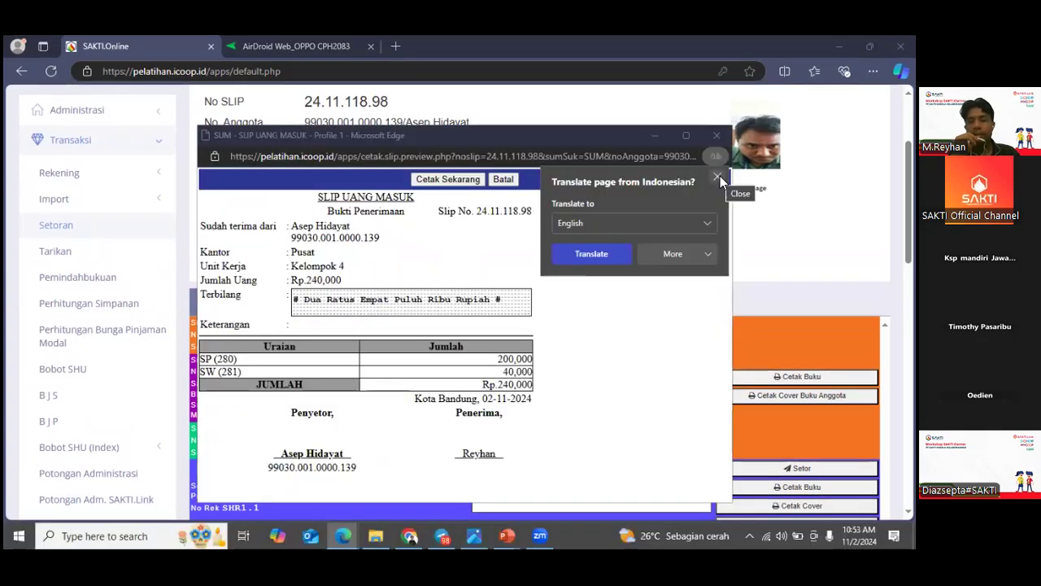
pyautogui.click(720, 176)
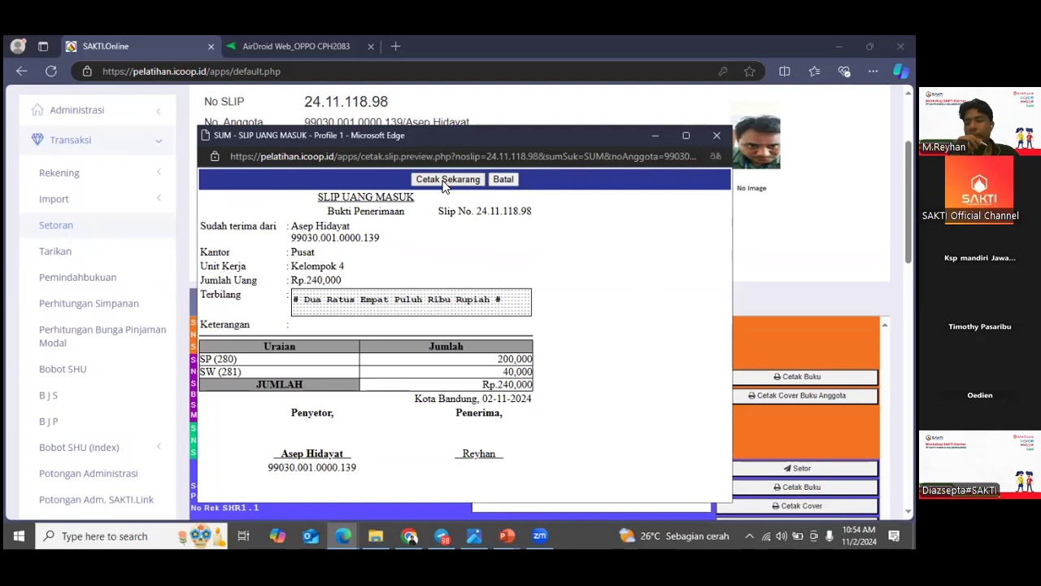
pyautogui.click(715, 136)
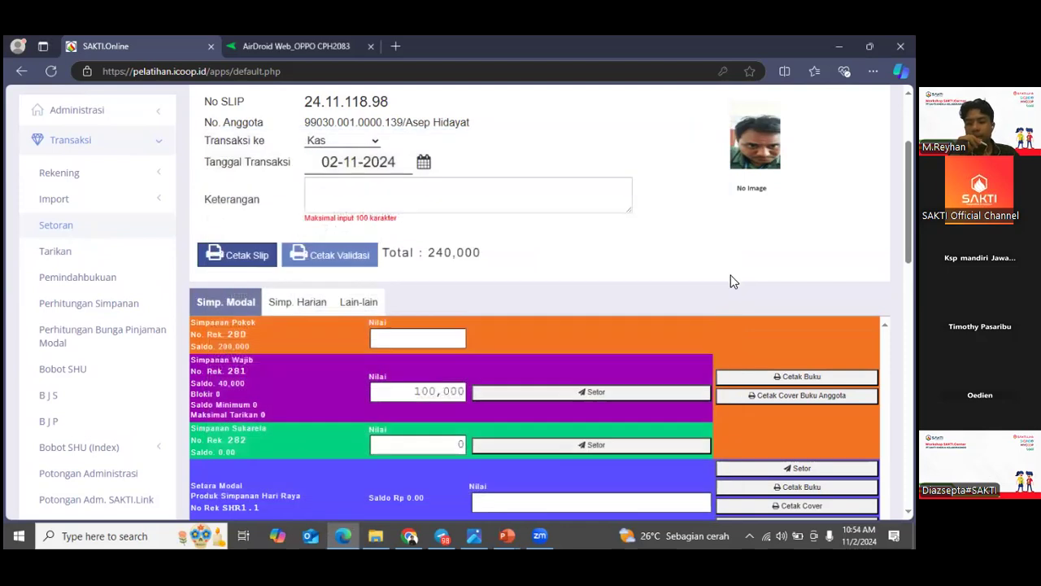
pyautogui.click(757, 379)
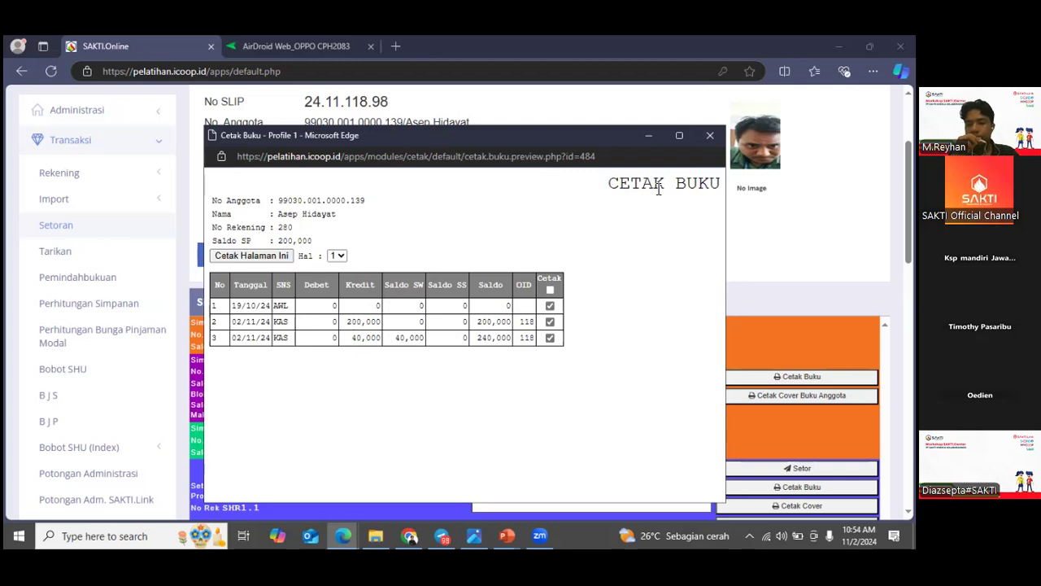
pyautogui.click(710, 138)
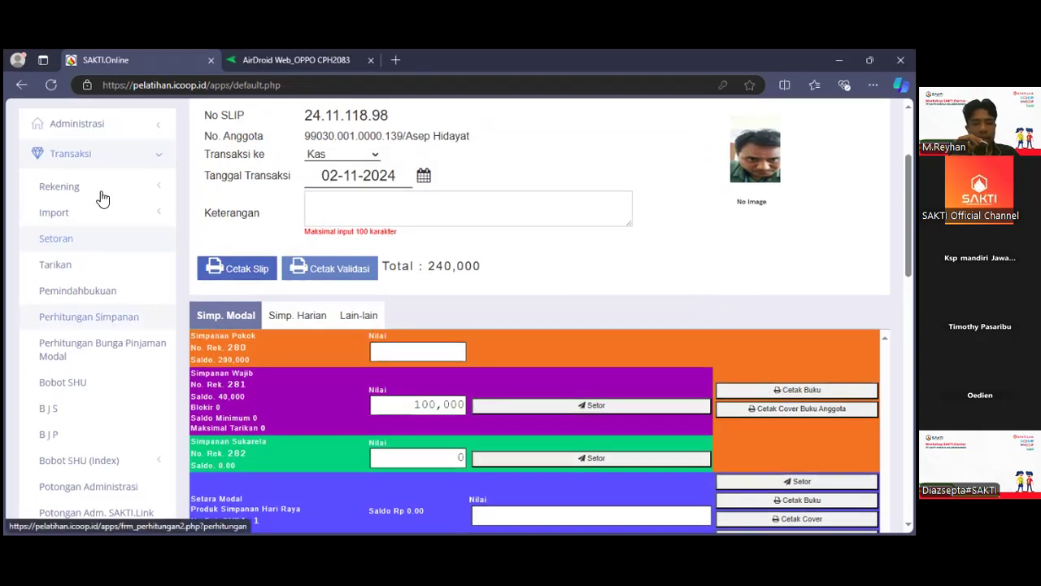
# Collapse the Transaksi navigation group and open the Jurnal page under Akunting.
pyautogui.click(100, 156)
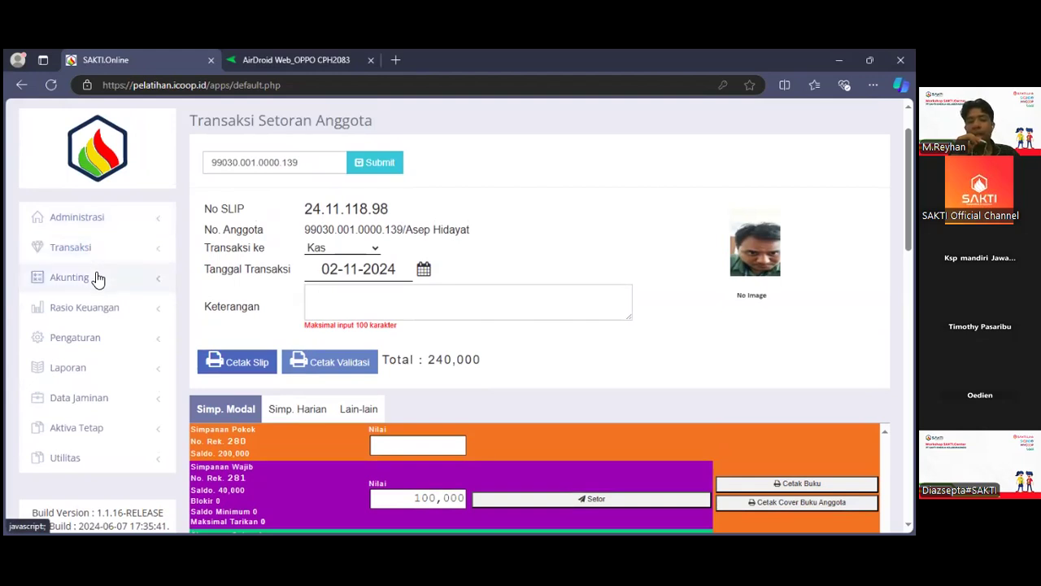
pyautogui.click(96, 278)
pyautogui.scroll(-1, 96, 278)
pyautogui.click(96, 278)
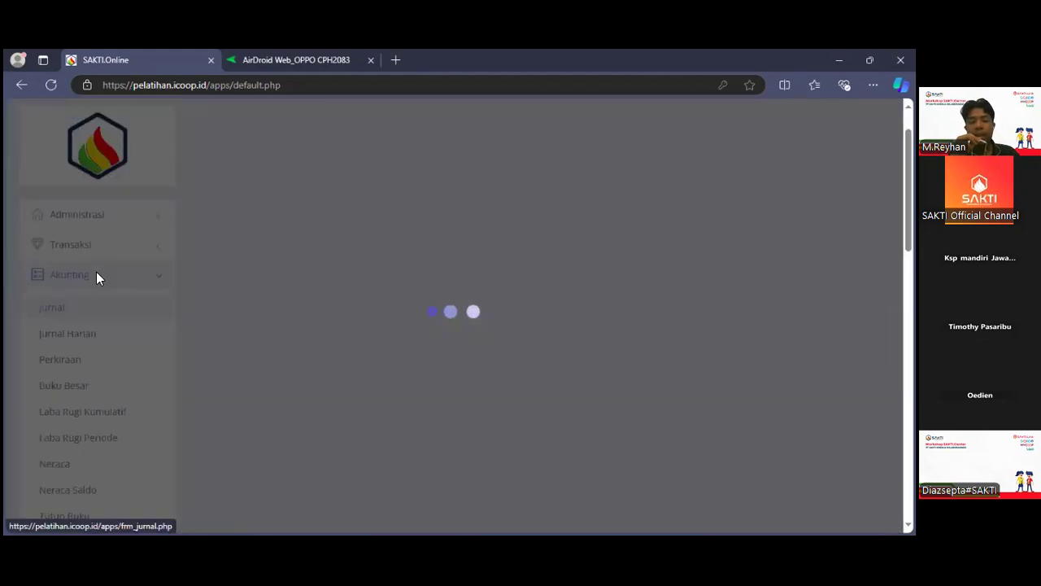
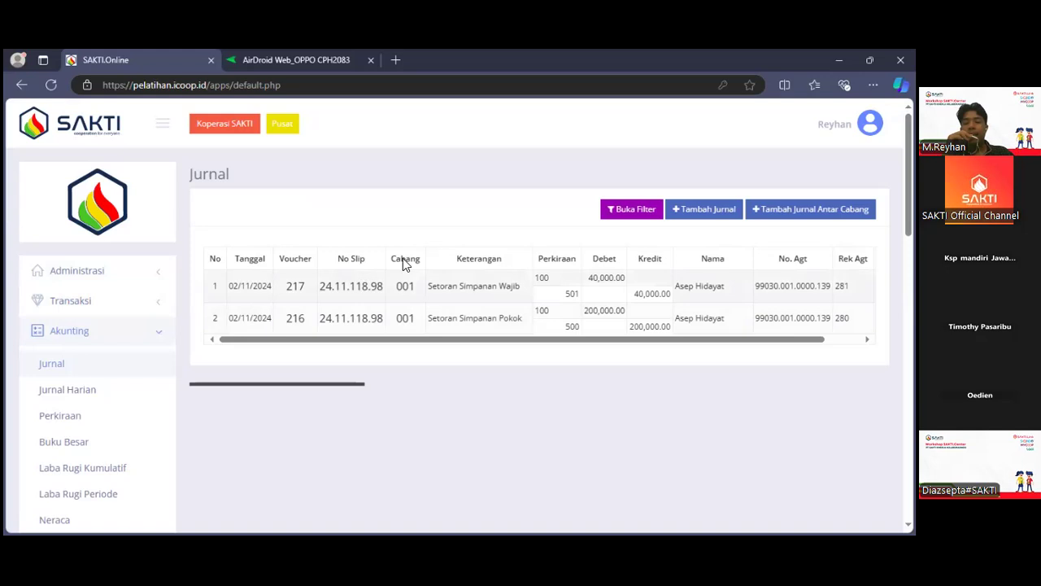
# Start a new journal entry with transaction type Uang Keluar and choose 720 - Biaya Transport as the first debit account.
pyautogui.click(695, 211)
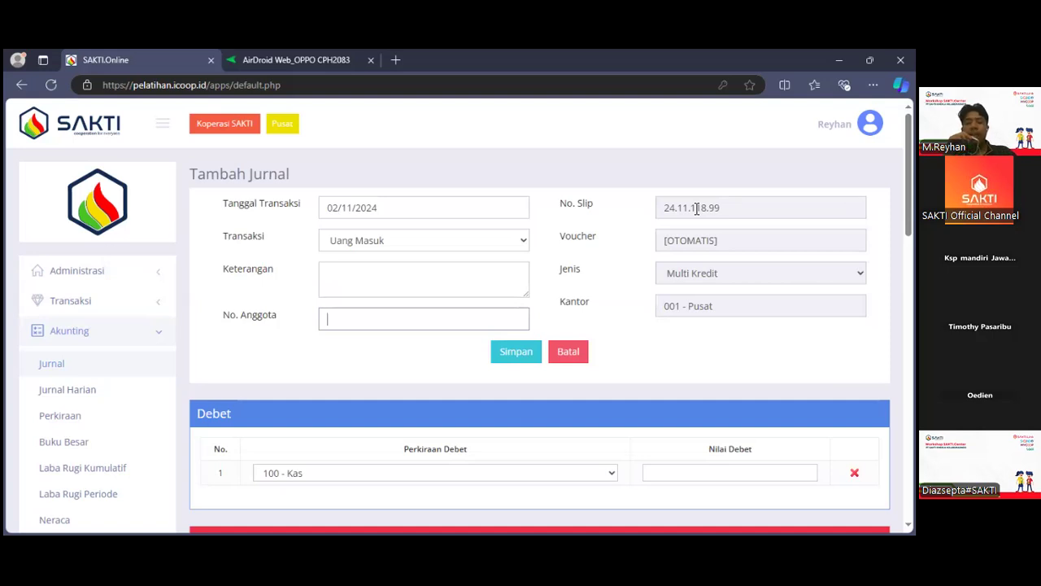
pyautogui.click(431, 248)
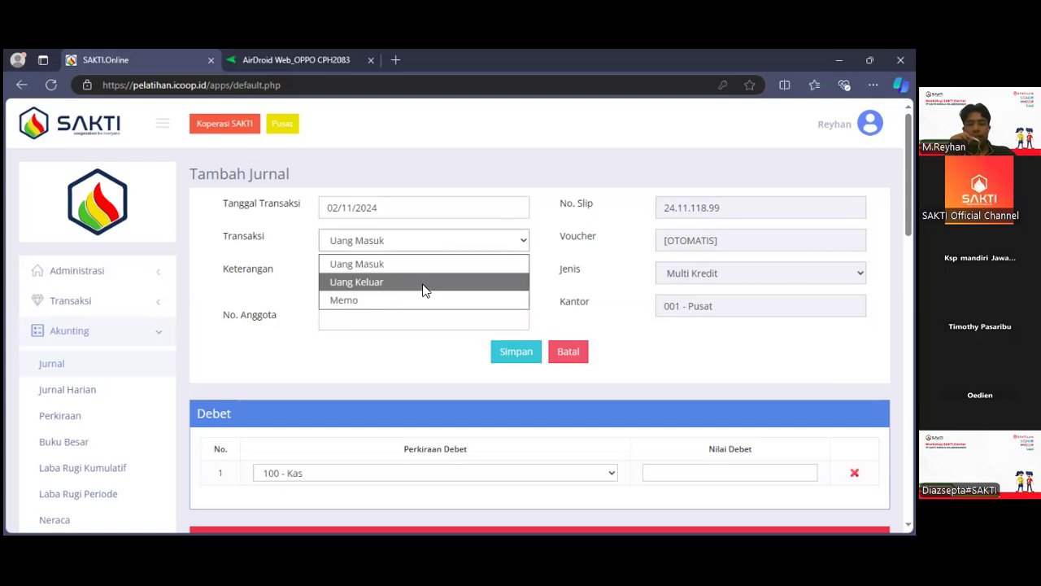
pyautogui.click(424, 285)
pyautogui.scroll(-2, 425, 287)
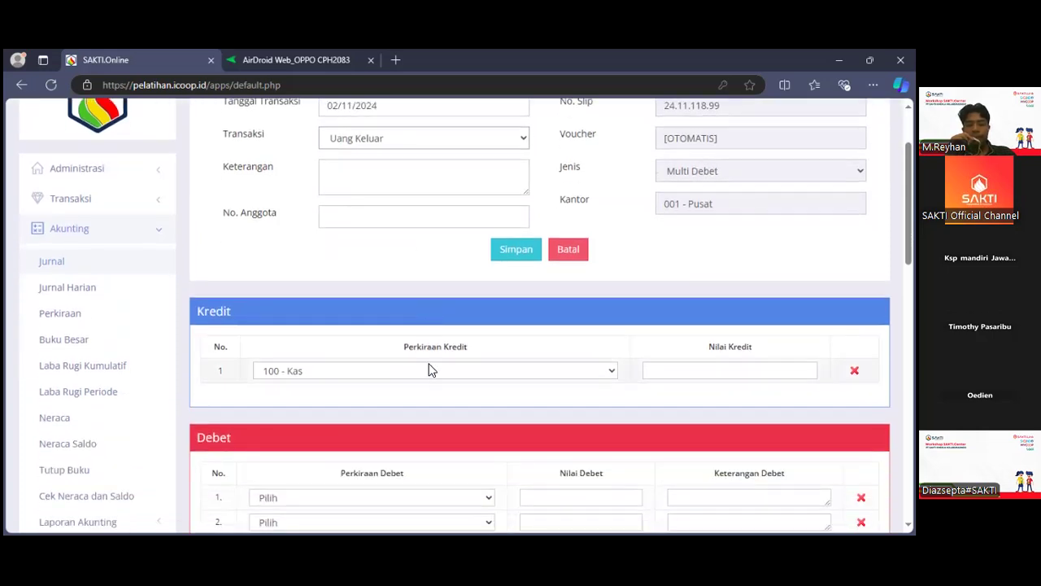
pyautogui.scroll(-2, 430, 367)
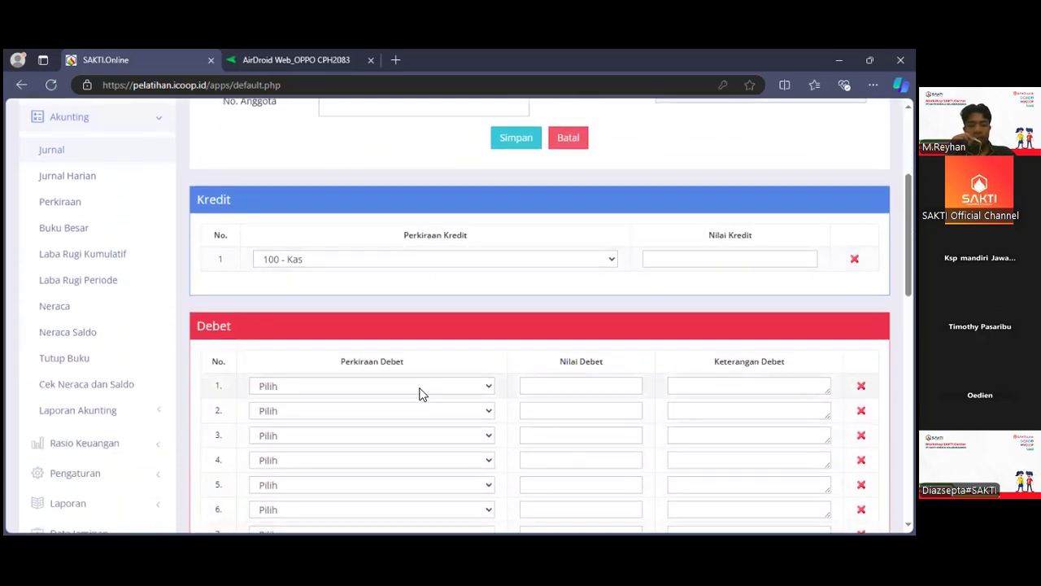
pyautogui.click(421, 386)
pyautogui.scroll(-8, 406, 346)
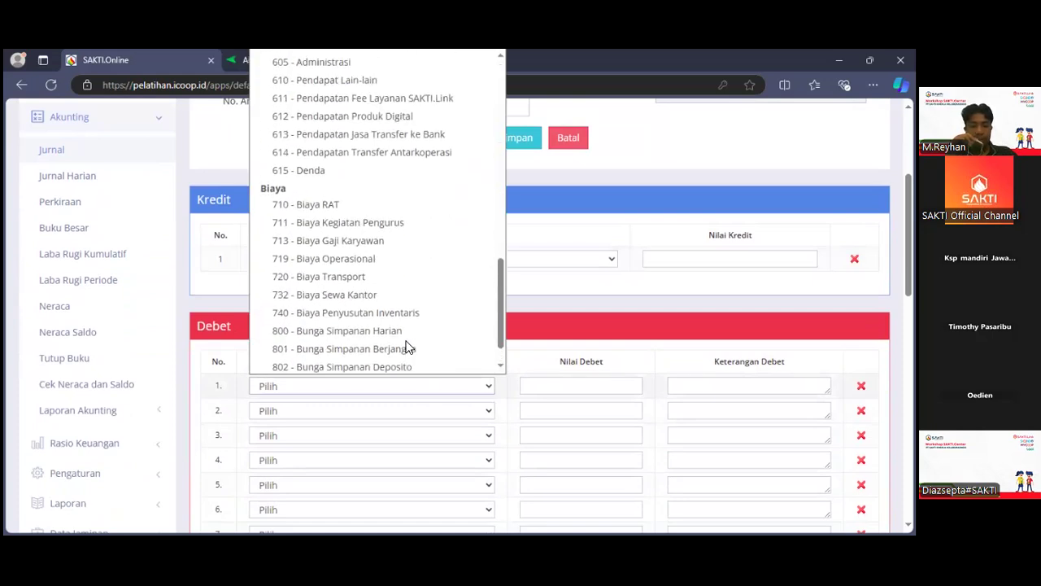
pyautogui.click(366, 277)
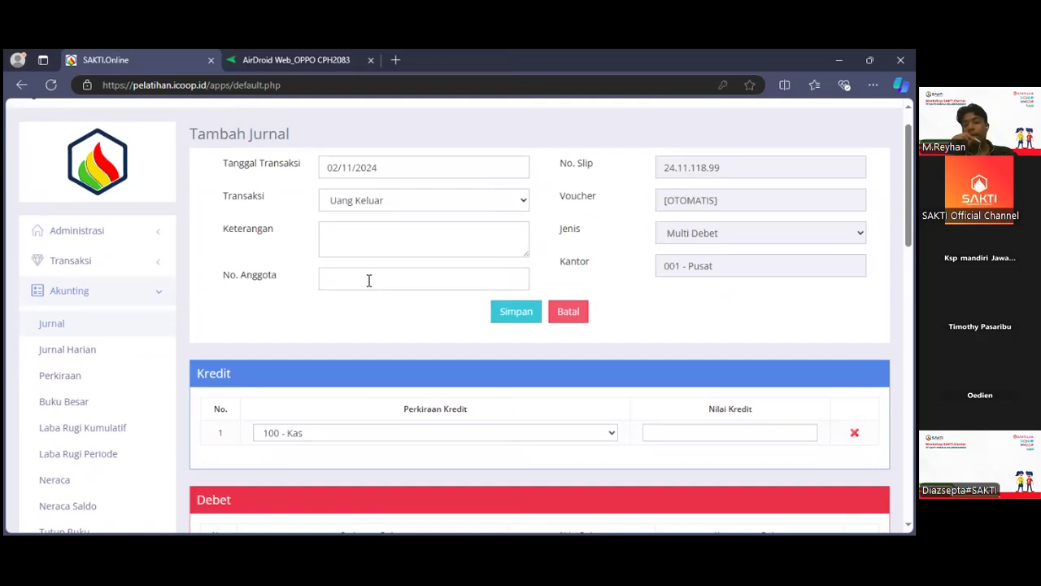
# Enter 50,000 as both the Kas credit value and the Biaya Transport debit value, and save the journal entry.
pyautogui.click(682, 436)
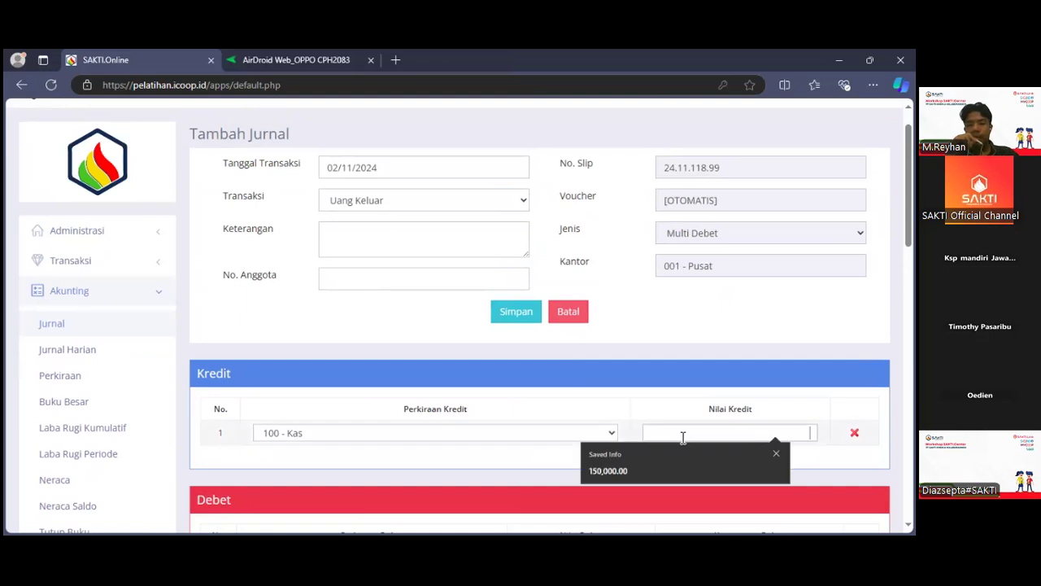
pyautogui.write('0.05')
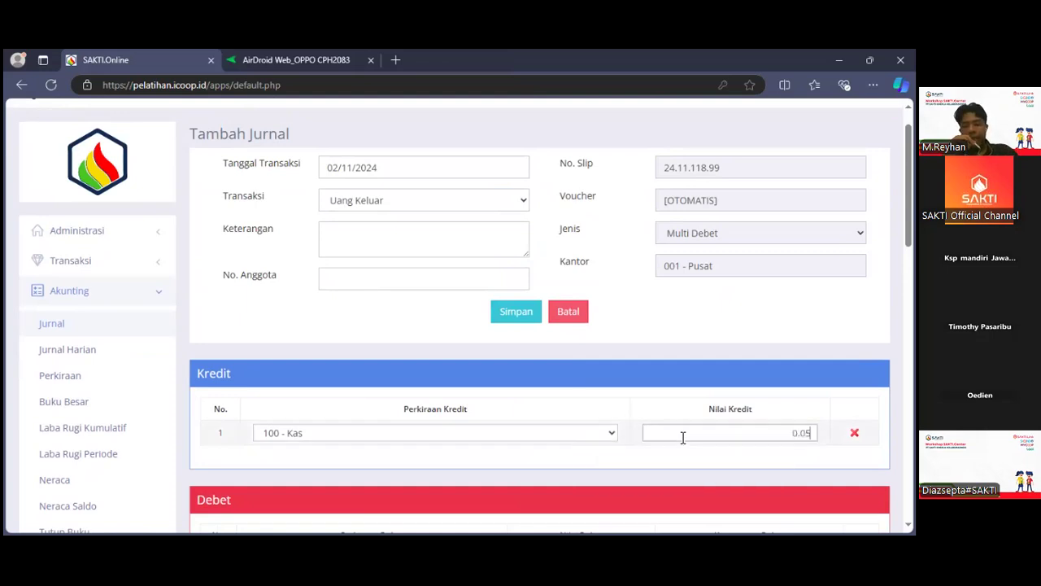
pyautogui.write('000000')
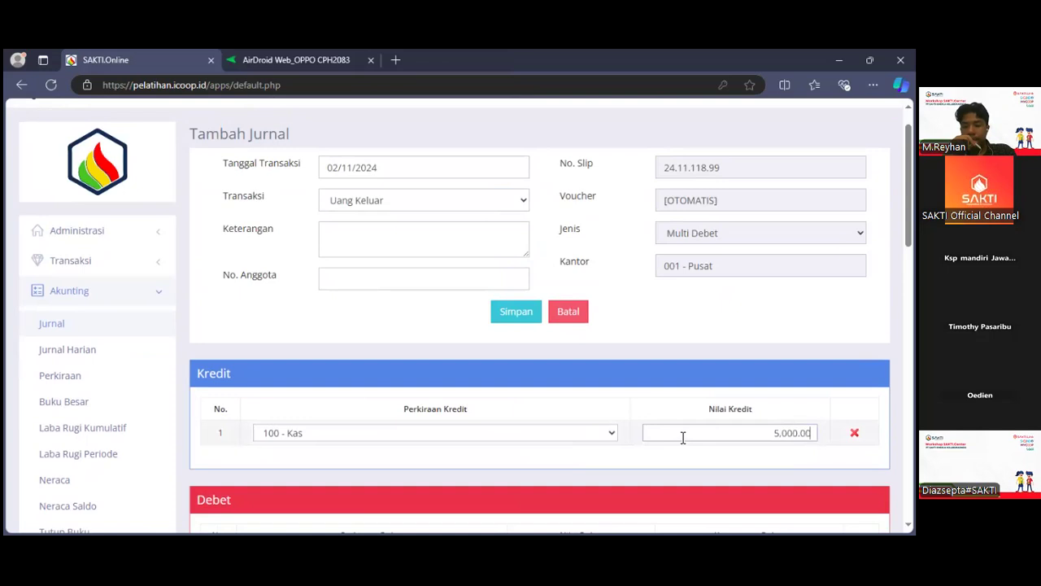
pyautogui.scroll(-4, 683, 437)
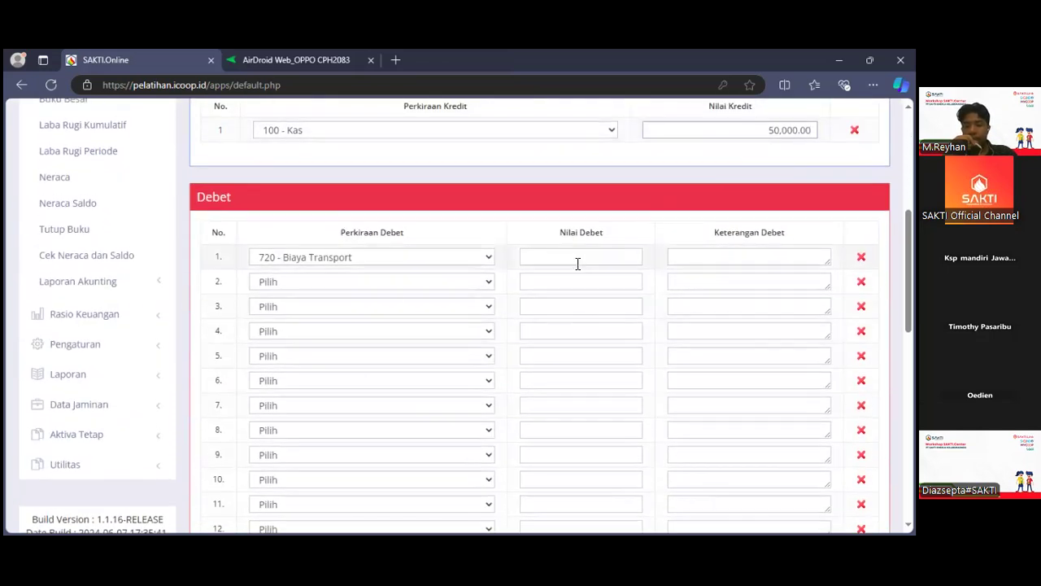
pyautogui.click(577, 263)
pyautogui.write('50,000.0')
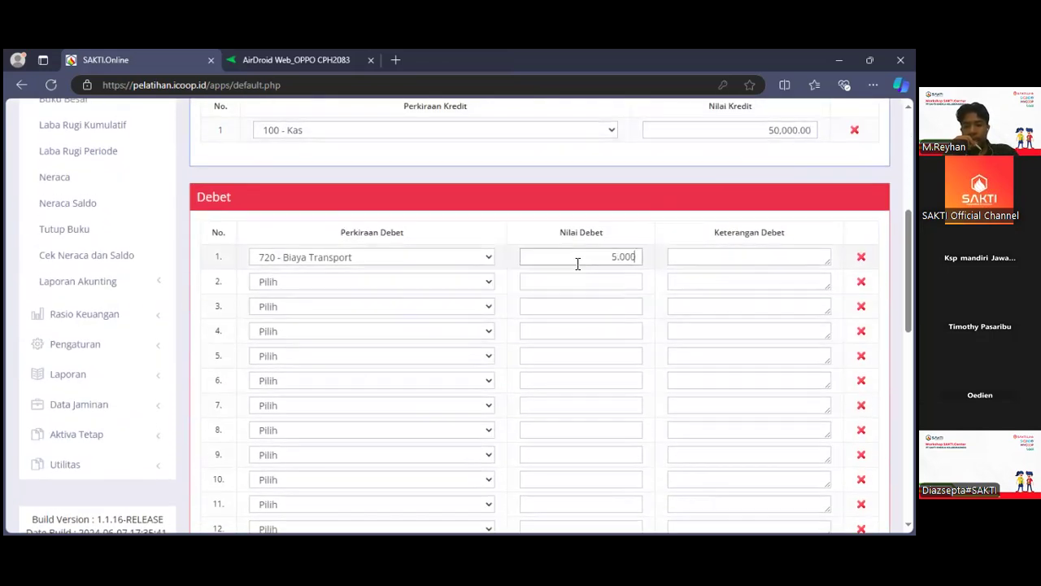
pyautogui.write('0')
pyautogui.scroll(3, 578, 264)
pyautogui.scroll(2, 578, 263)
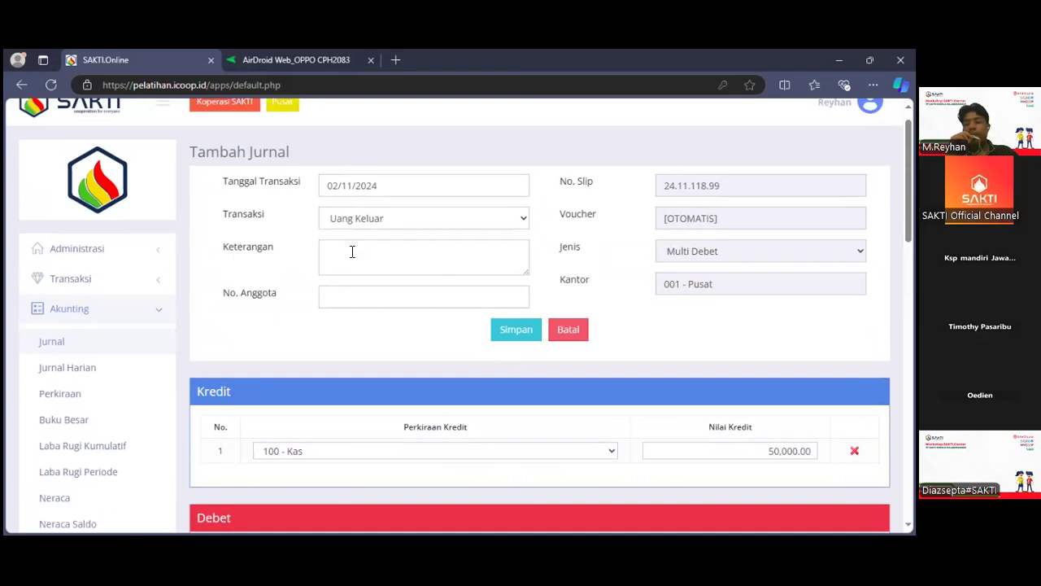
pyautogui.scroll(-1, 352, 252)
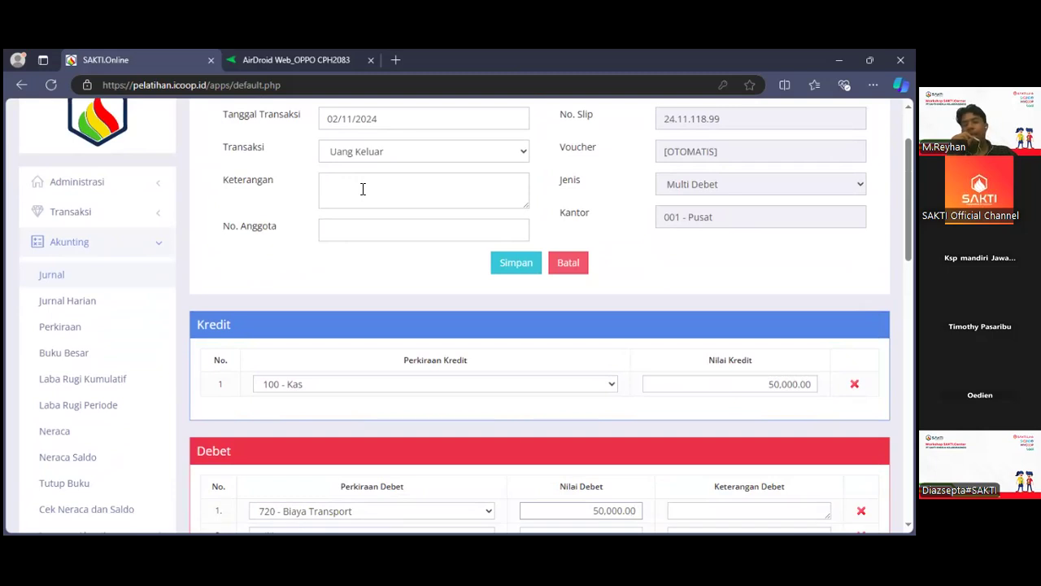
pyautogui.click(514, 273)
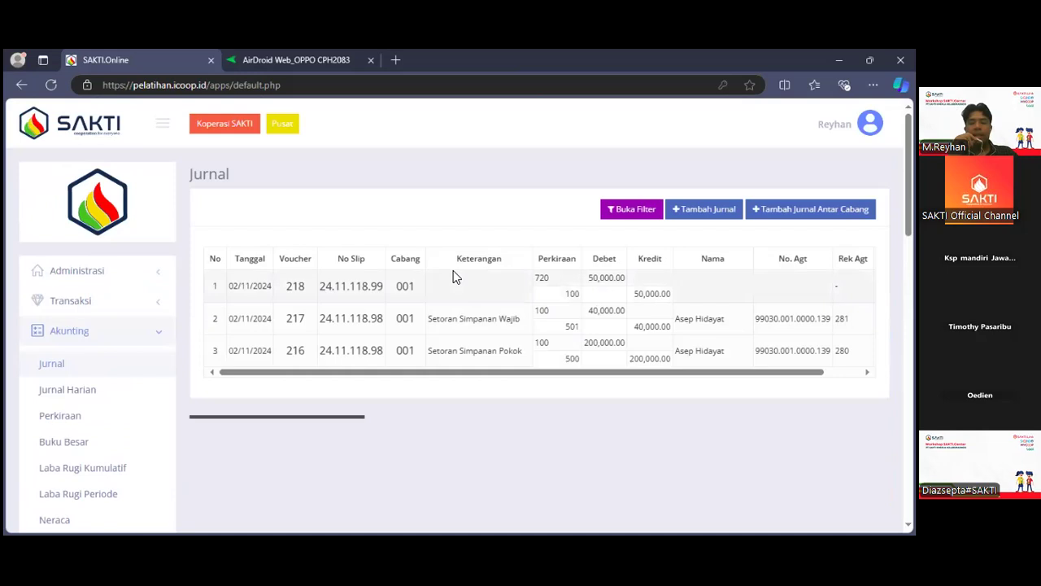
# Generate the Laba Rugi Kumulatif report and look through its income, expense and tax accounts.
pyautogui.scroll(-1, 453, 276)
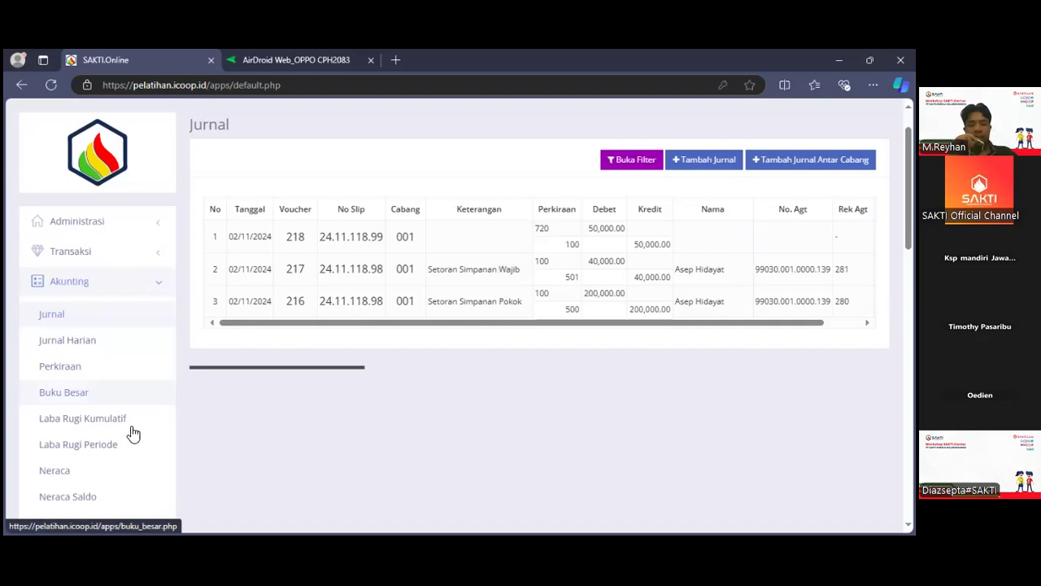
pyautogui.scroll(-2, 126, 452)
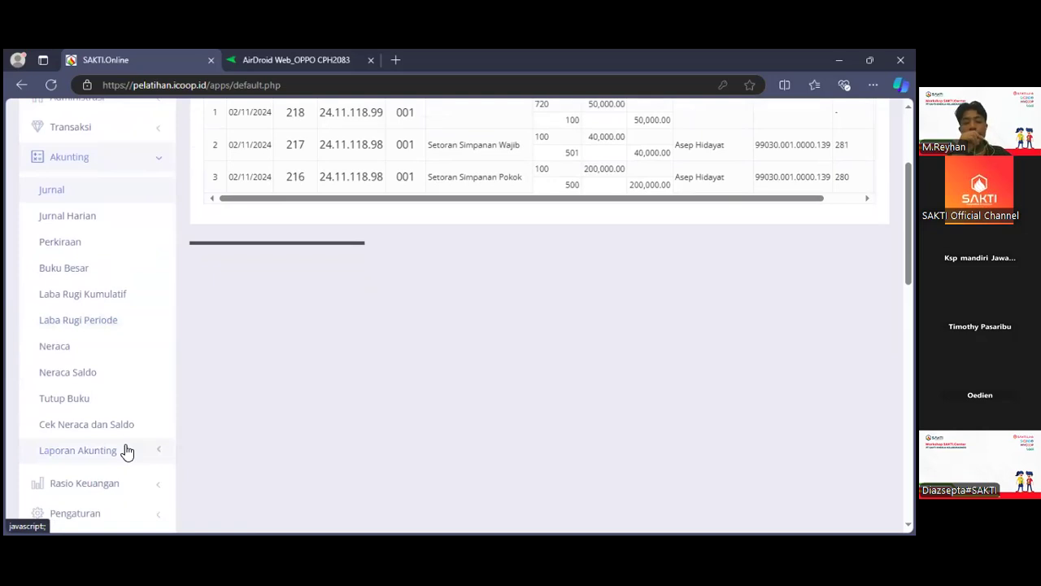
pyautogui.click(117, 298)
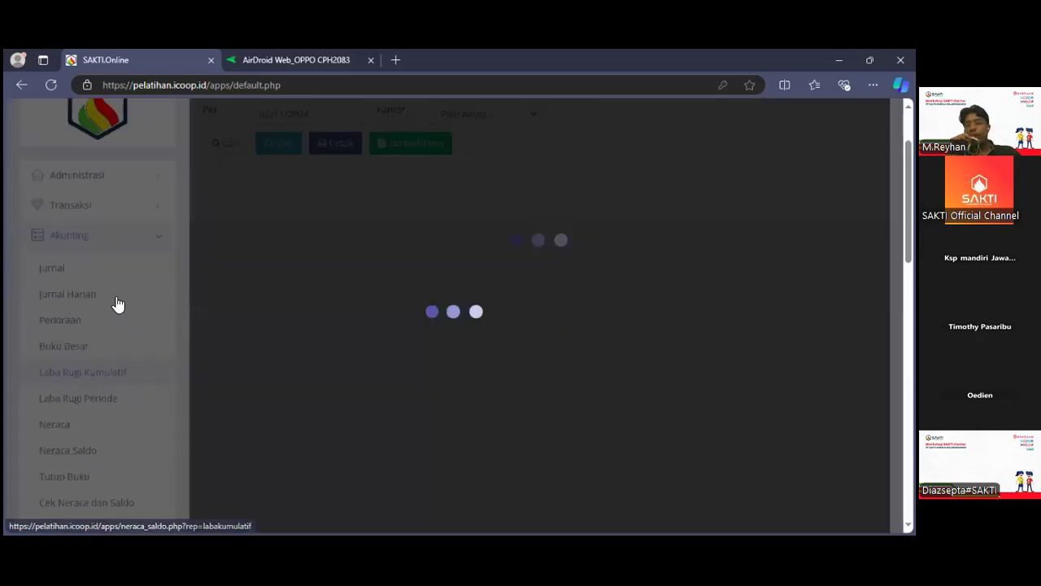
pyautogui.click(232, 241)
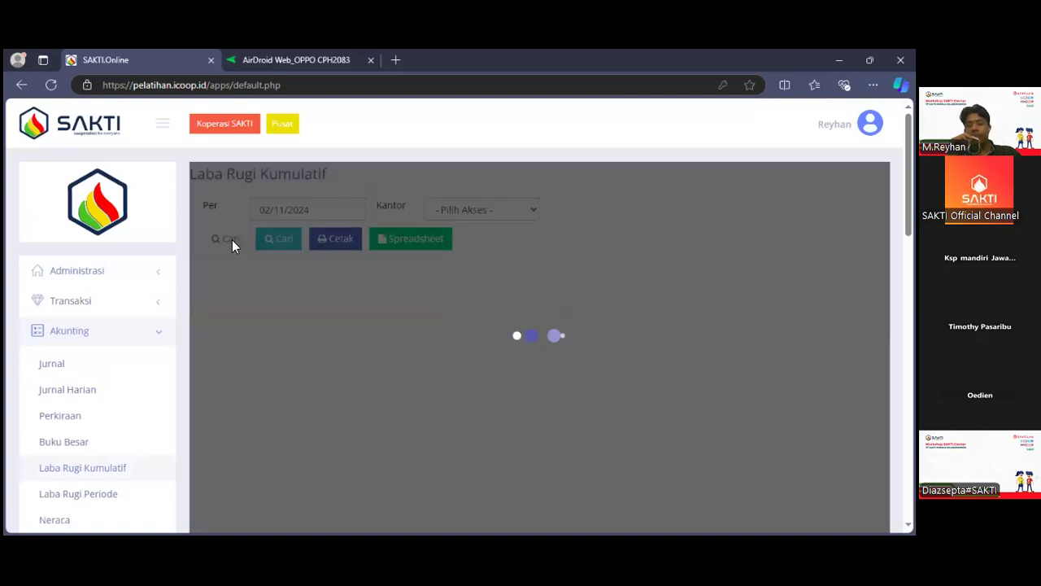
pyautogui.scroll(-3, 234, 246)
pyautogui.scroll(-2, 232, 246)
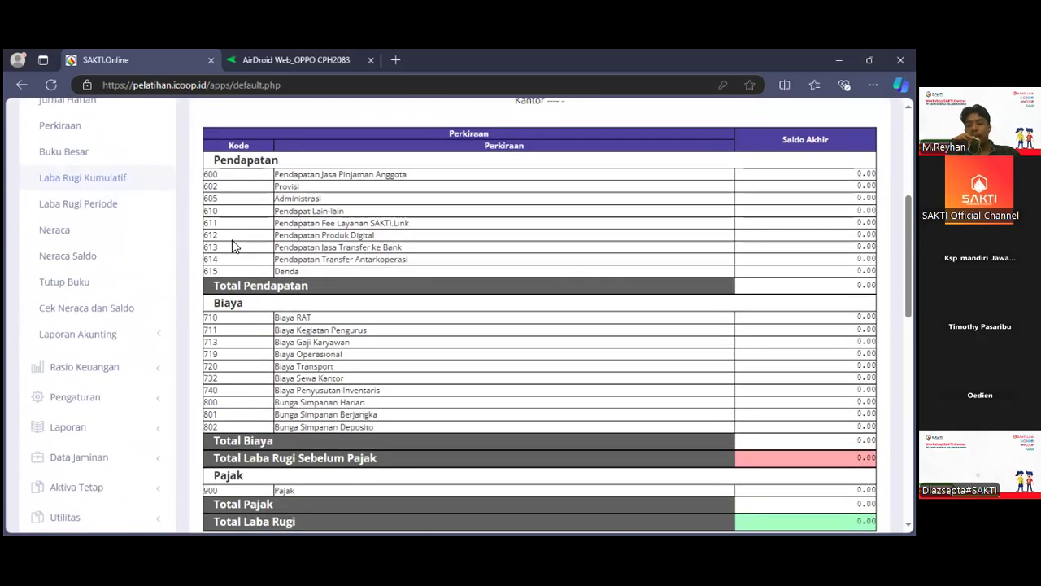
# Open the Laba Rugi Periode report and set the start date of the period to 01/01/2024.
pyautogui.click(78, 211)
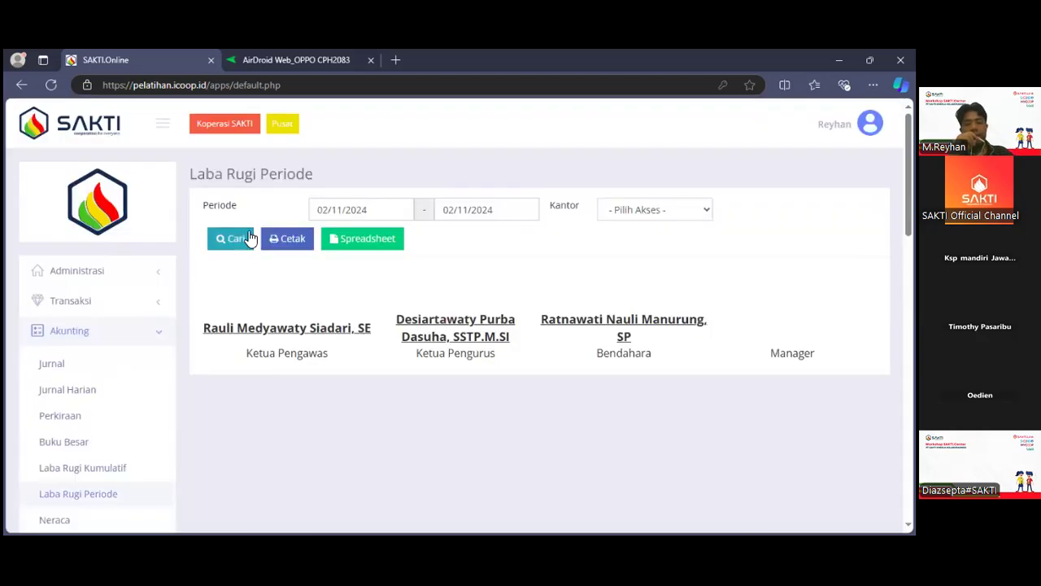
pyautogui.click(335, 211)
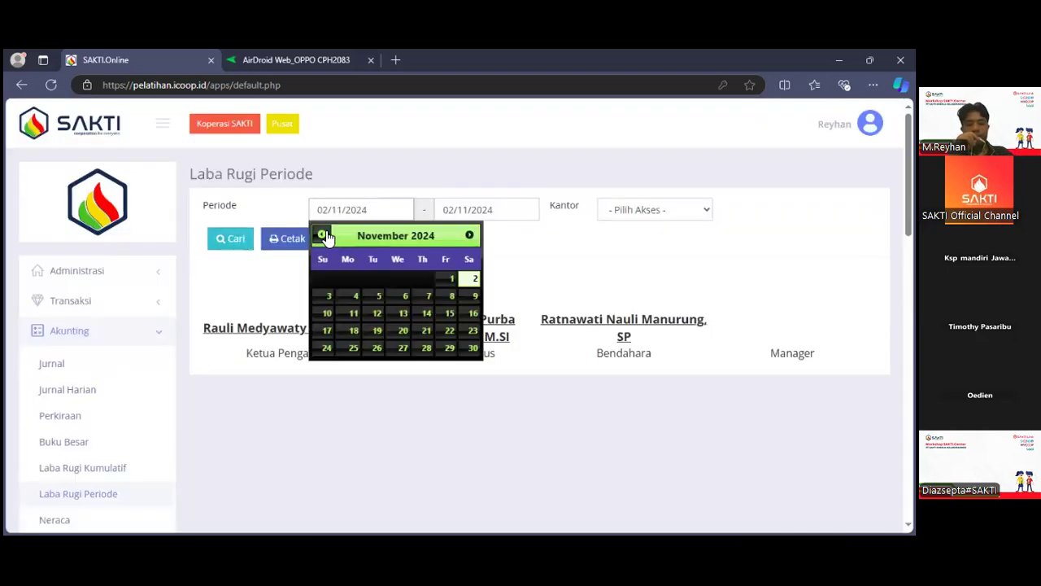
pyautogui.click(323, 236)
pyautogui.click(323, 236)
pyautogui.click(323, 236)
pyautogui.click(323, 236)
pyautogui.click(323, 236)
pyautogui.click(323, 236)
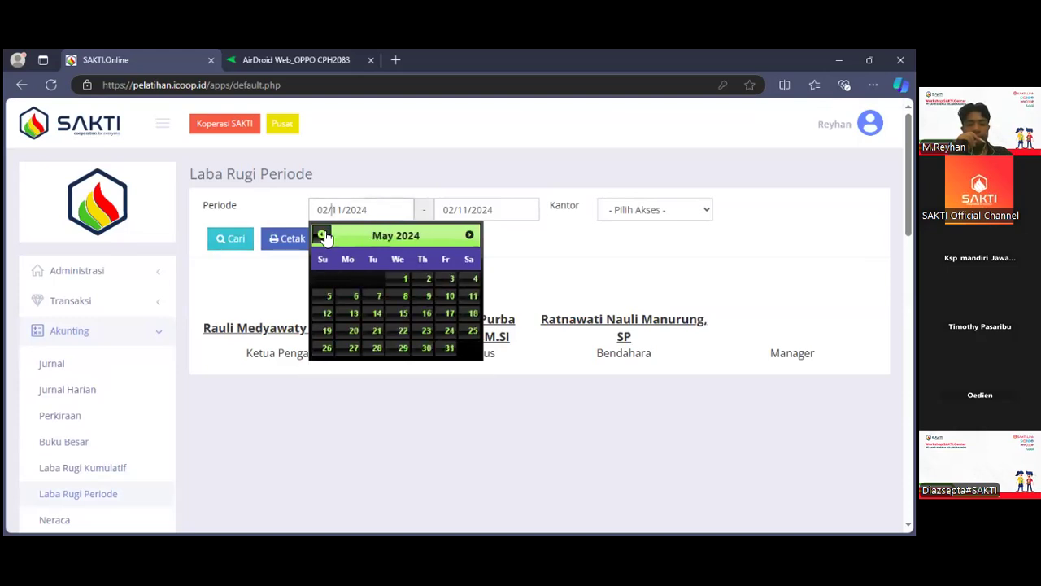
pyautogui.click(323, 236)
pyautogui.click(323, 236)
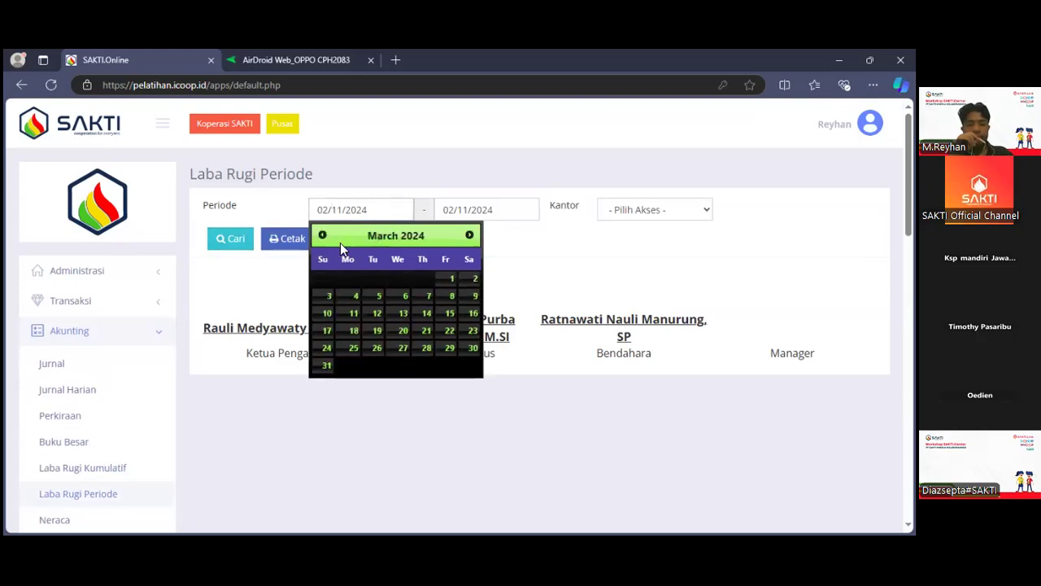
pyautogui.click(323, 236)
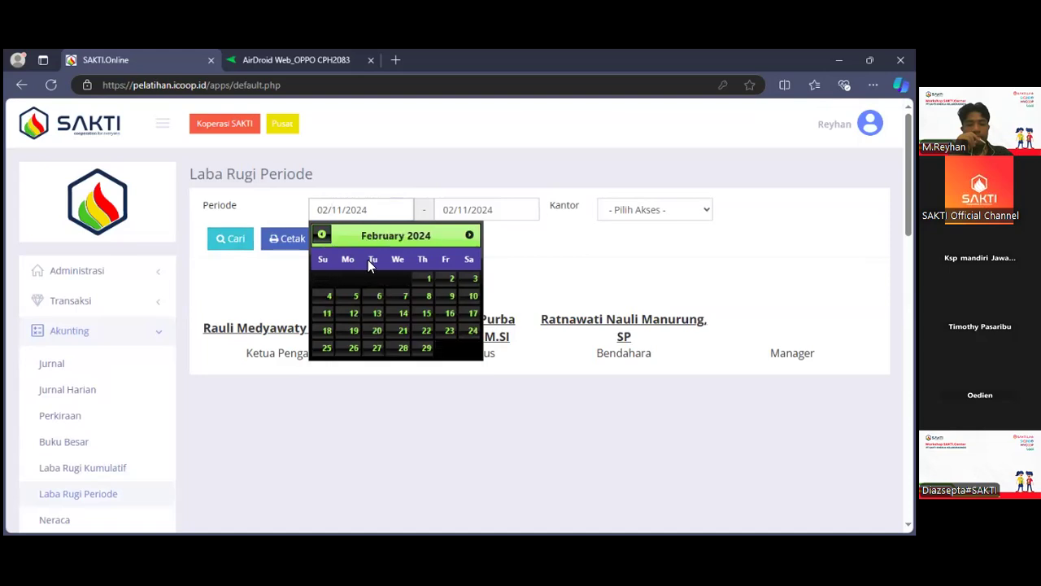
pyautogui.click(323, 236)
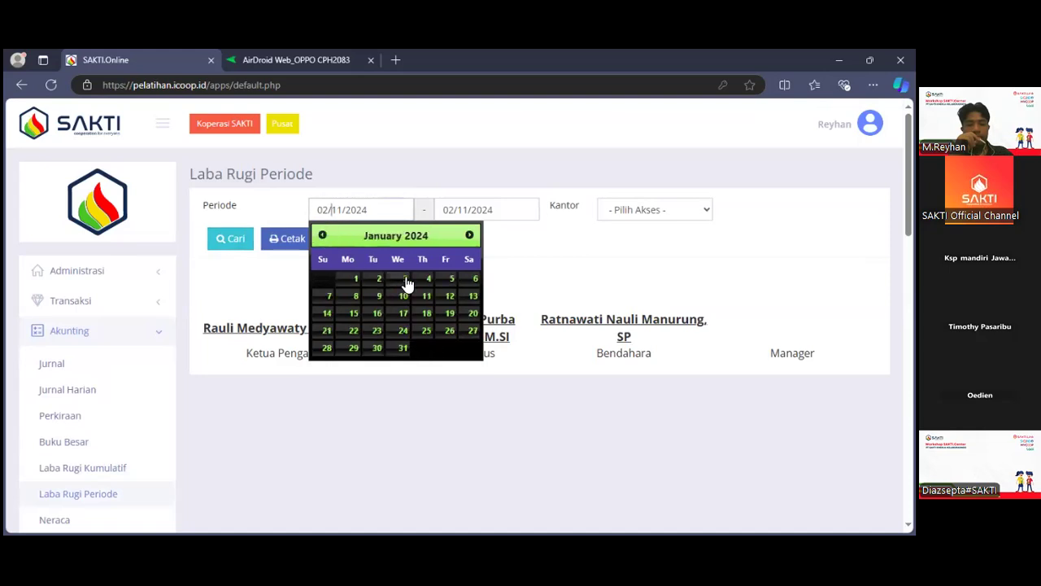
pyautogui.click(358, 280)
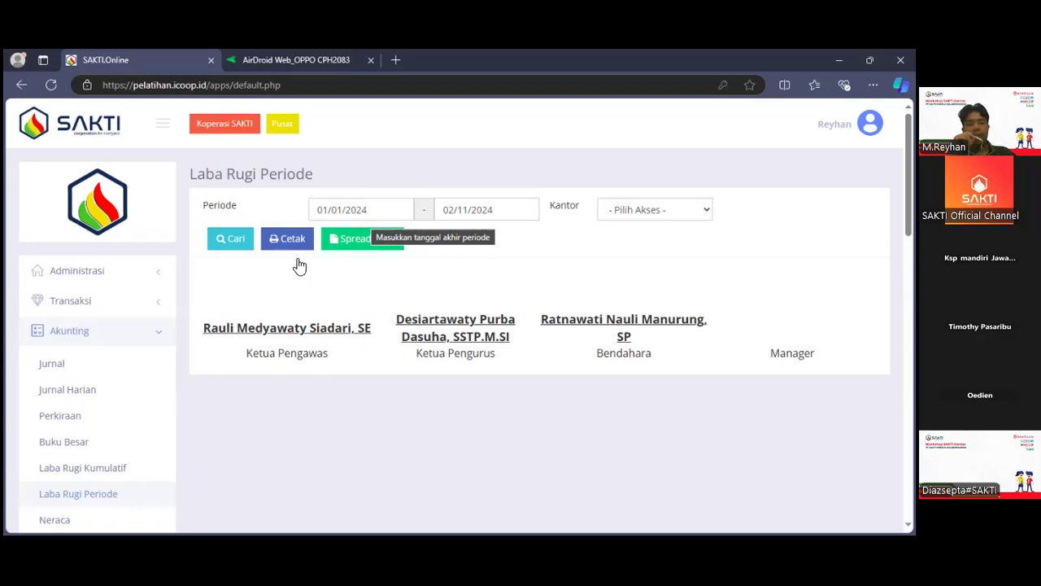
# Open the Neraca Saldo report and view the calendar for its start date, closing it without choosing a date.
pyautogui.scroll(-1, 77, 485)
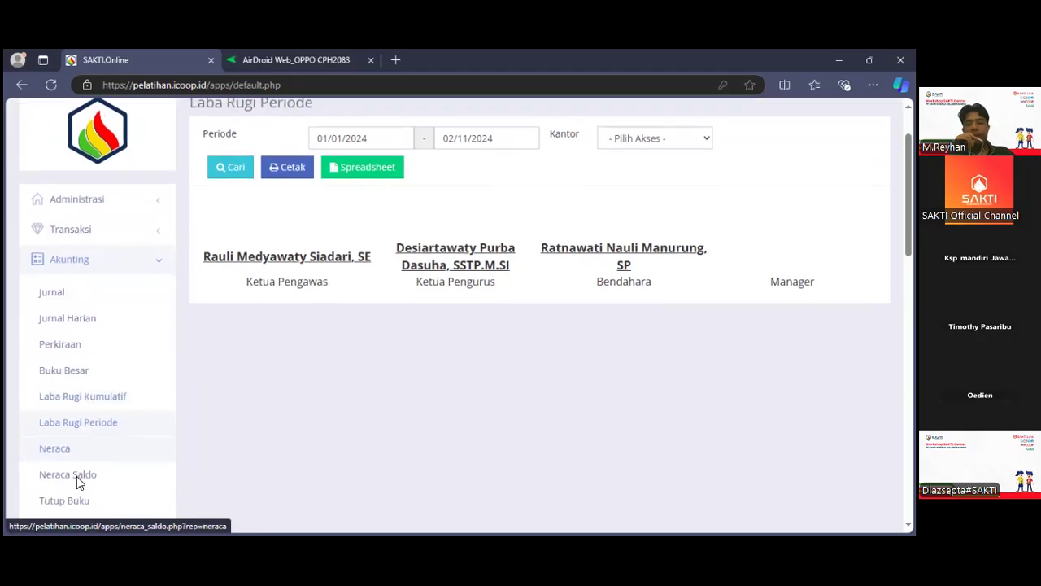
pyautogui.click(69, 475)
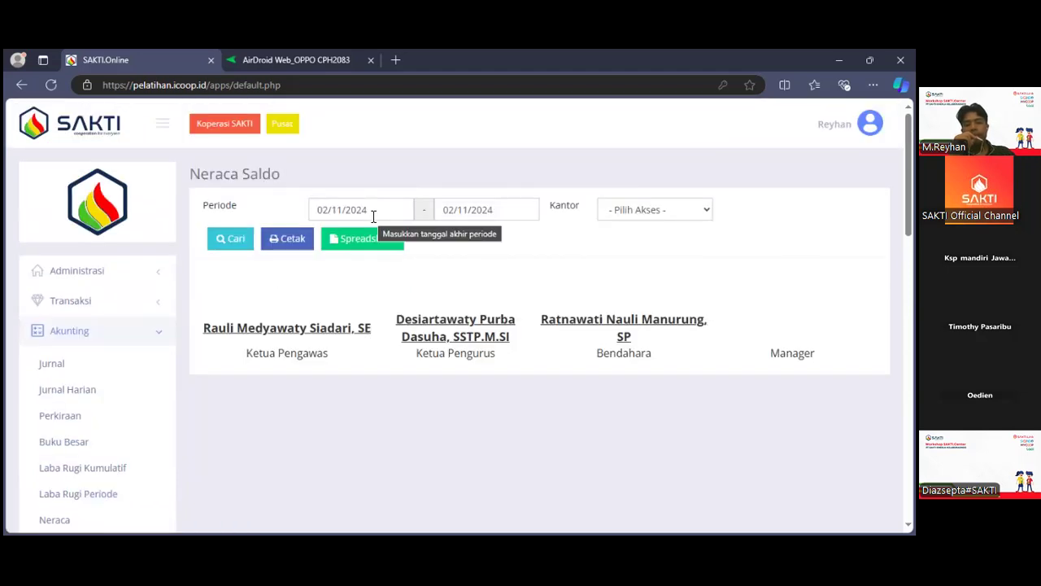
pyautogui.click(338, 208)
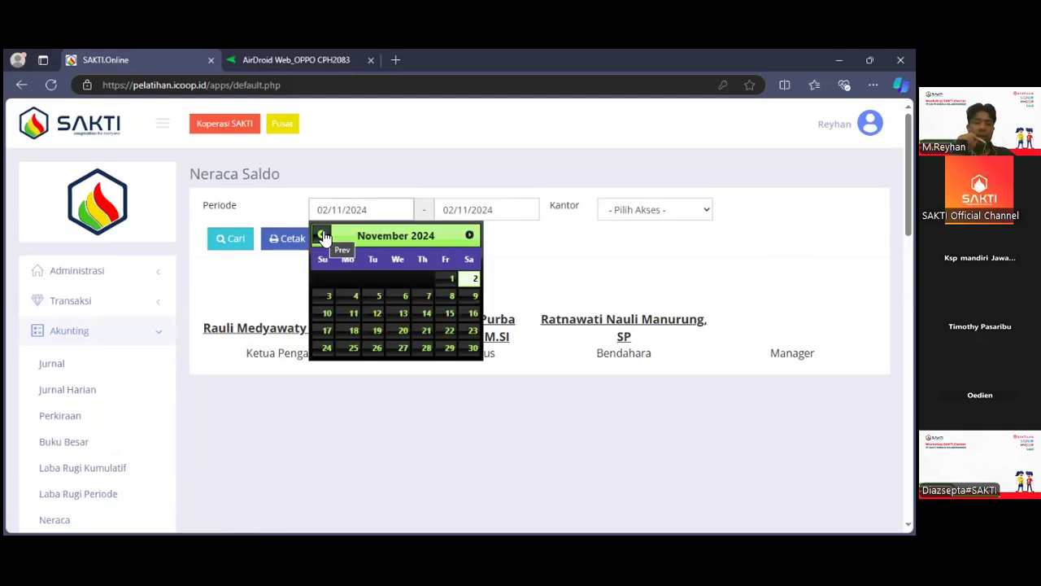
pyautogui.click(237, 311)
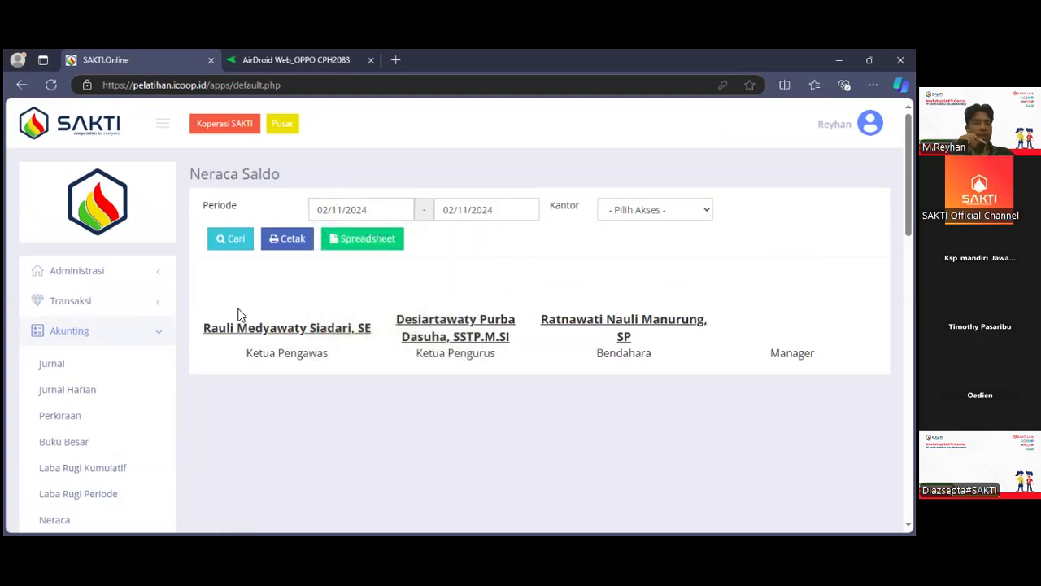
# Collapse the Akunting navigation group and open the Anggota report under Laporan.
pyautogui.scroll(-2, 236, 314)
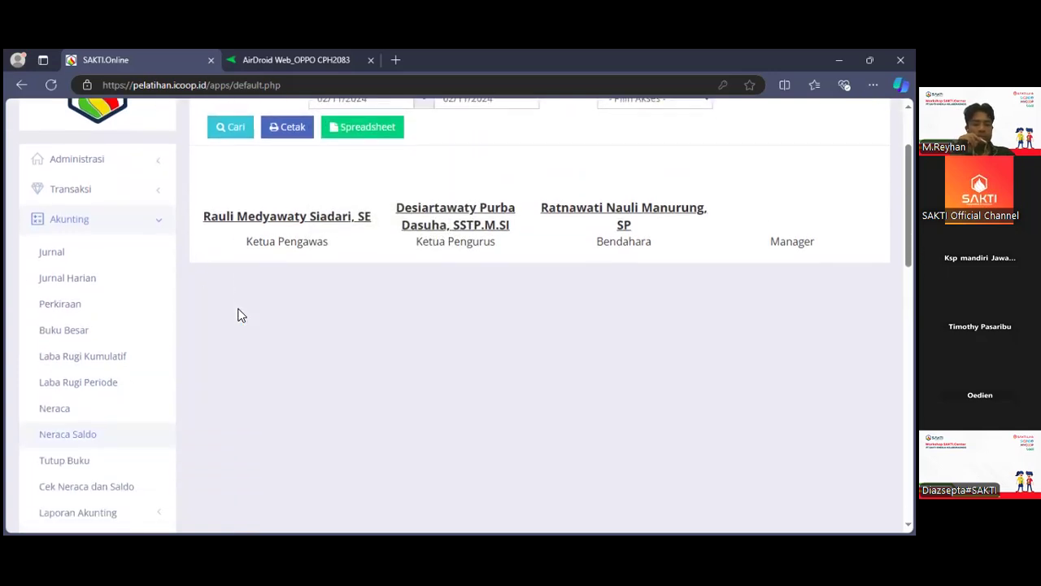
pyautogui.click(110, 223)
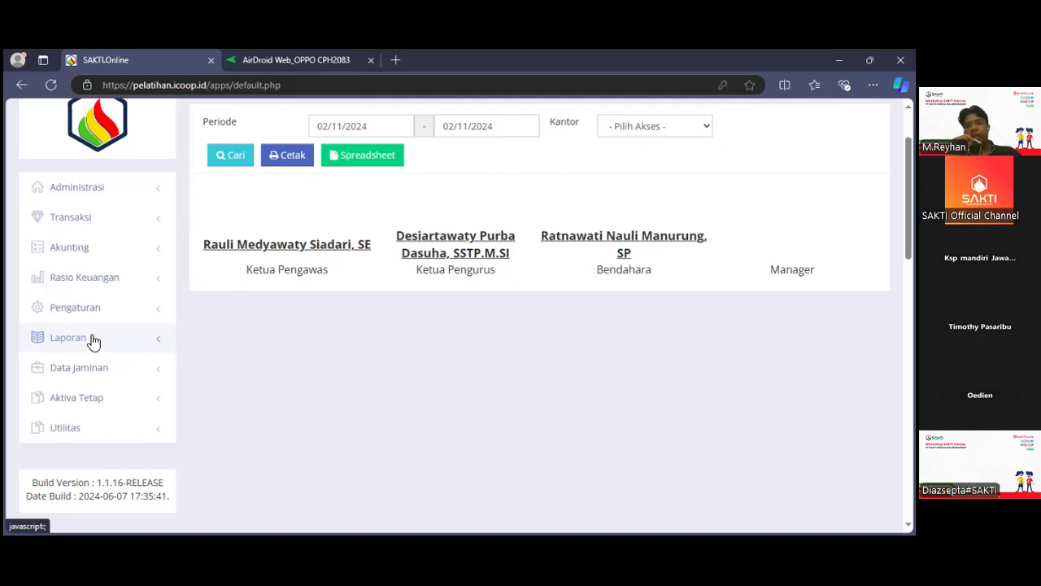
pyautogui.click(93, 341)
pyautogui.scroll(-1, 92, 341)
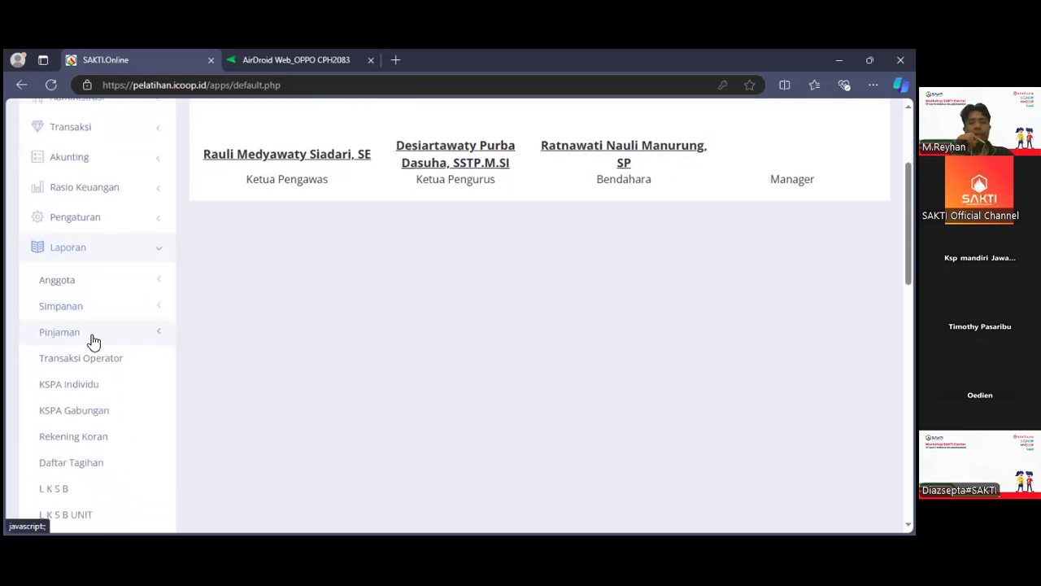
pyautogui.click(108, 291)
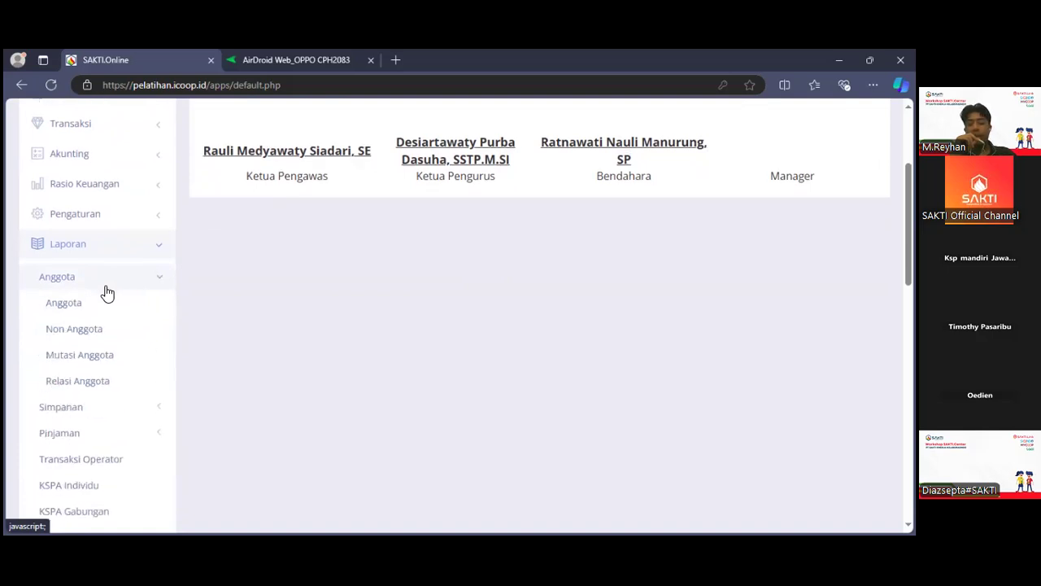
pyautogui.click(108, 295)
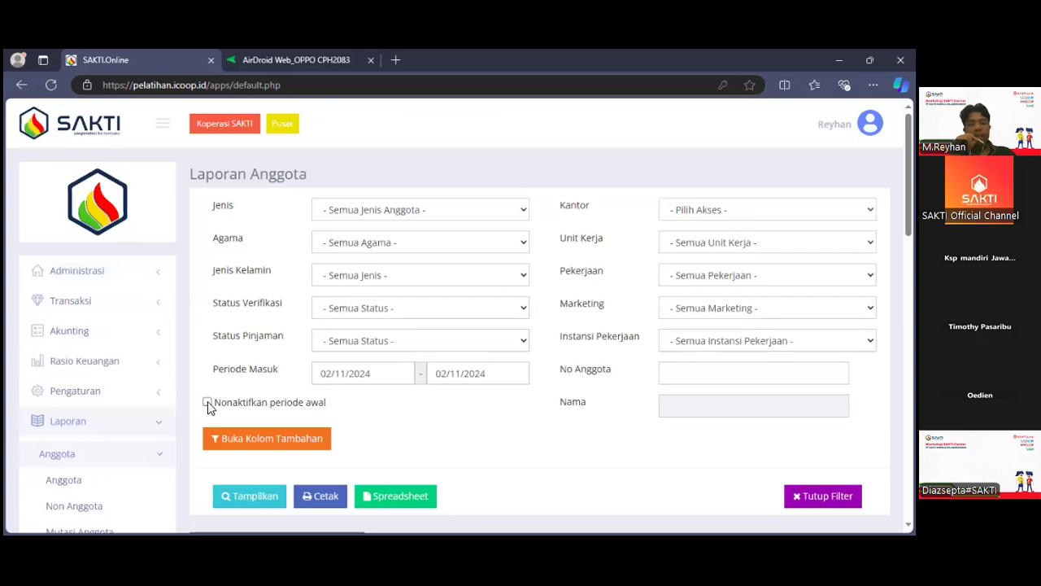
# Disable the start date of Periode Masuk, generate the Laporan Anggota report for all members and look through its result.
pyautogui.click(207, 403)
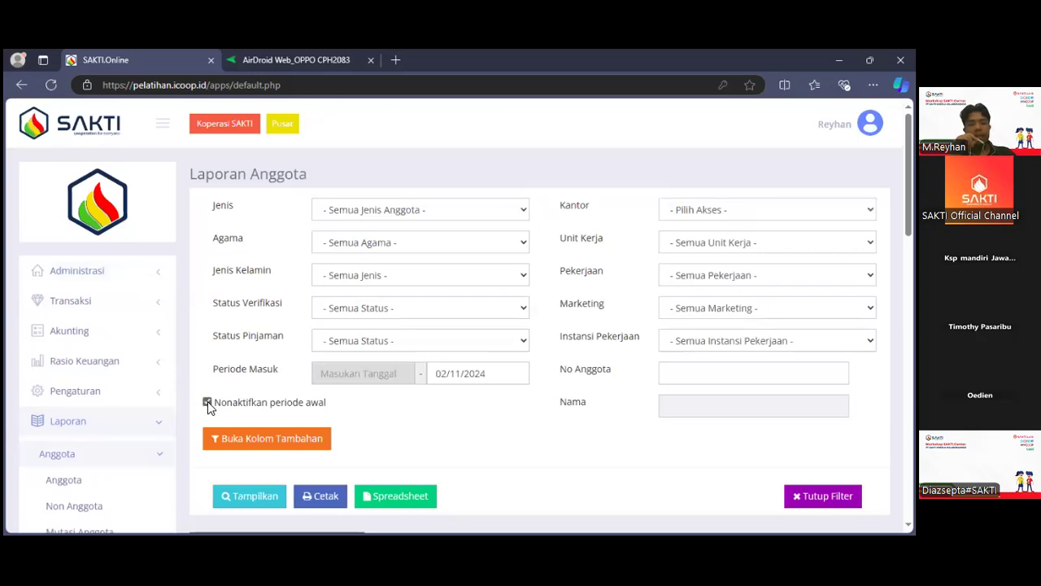
pyautogui.click(257, 502)
pyautogui.scroll(-5, 256, 498)
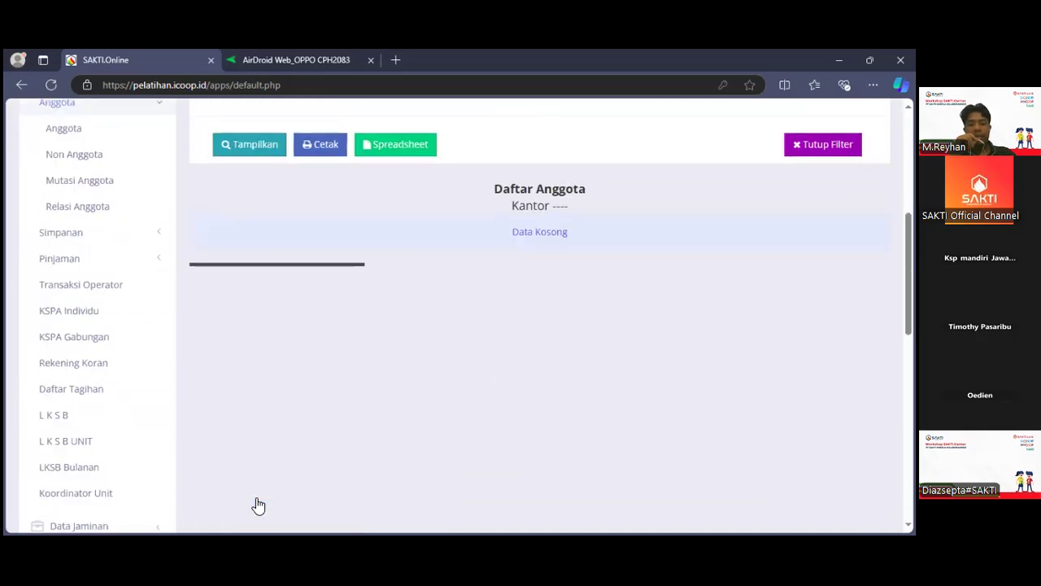
pyautogui.scroll(4, 254, 496)
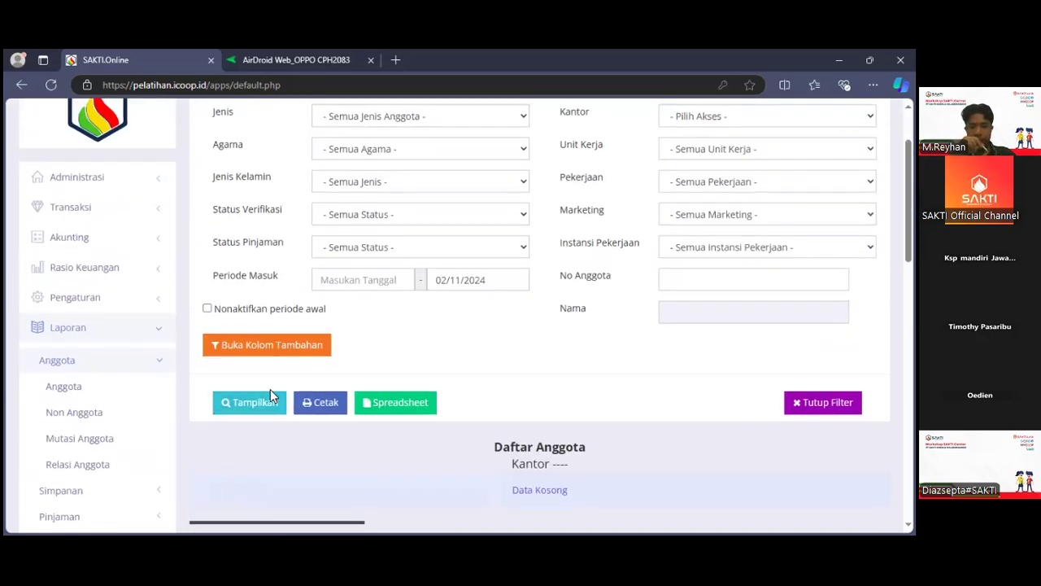
pyautogui.scroll(2, 271, 395)
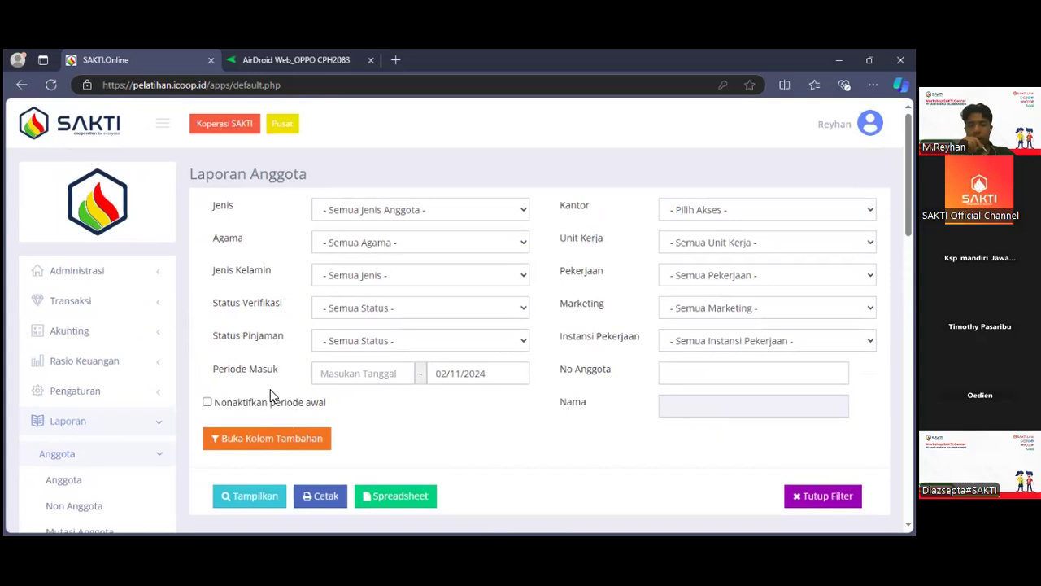
# Set the Periode Masuk start date to 01/11/2024, generate the Laporan Anggota report again and review it.
pyautogui.click(345, 372)
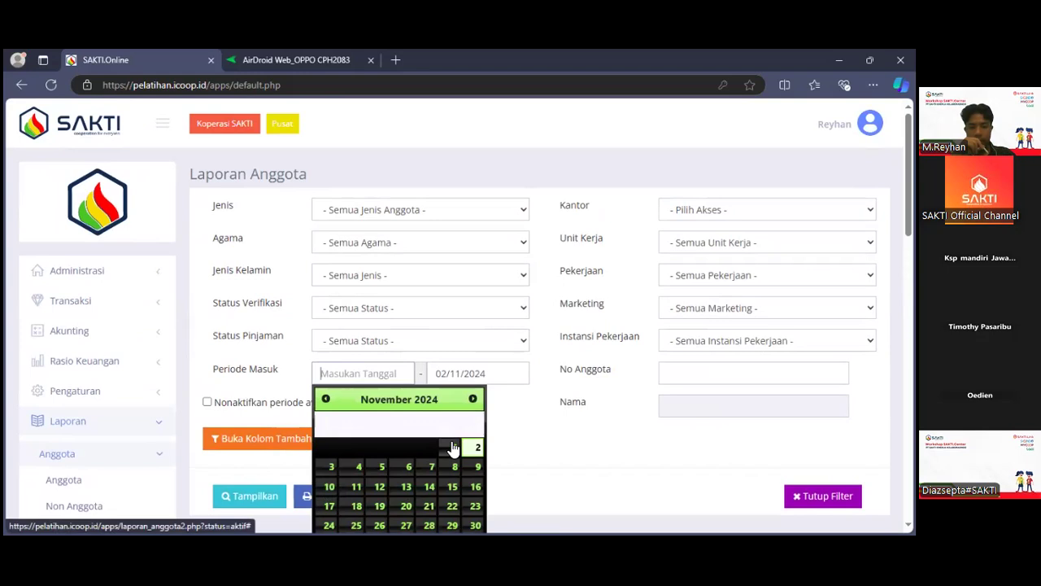
pyautogui.click(457, 447)
pyautogui.click(239, 498)
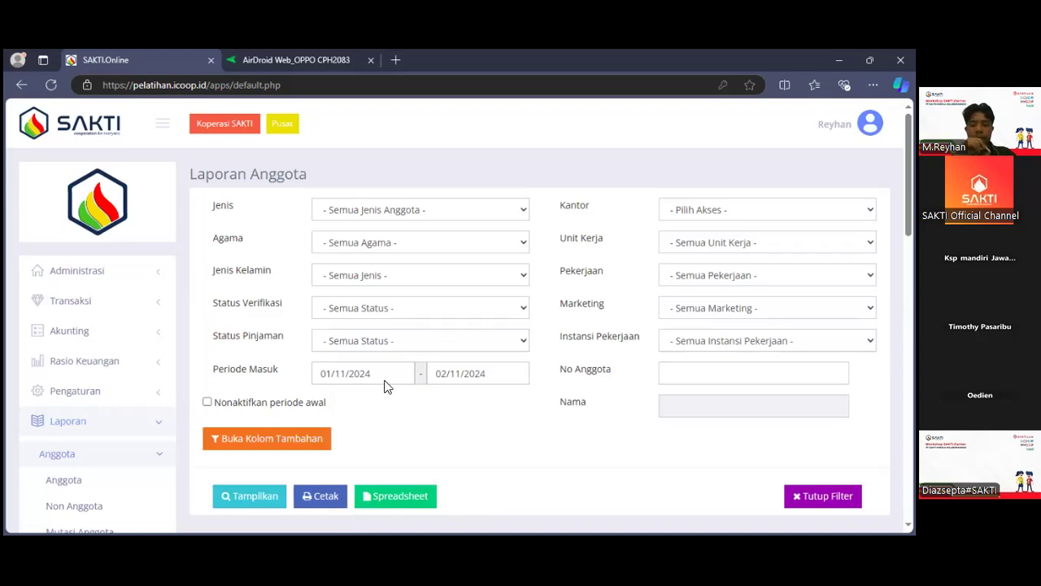
pyautogui.scroll(-1, 386, 387)
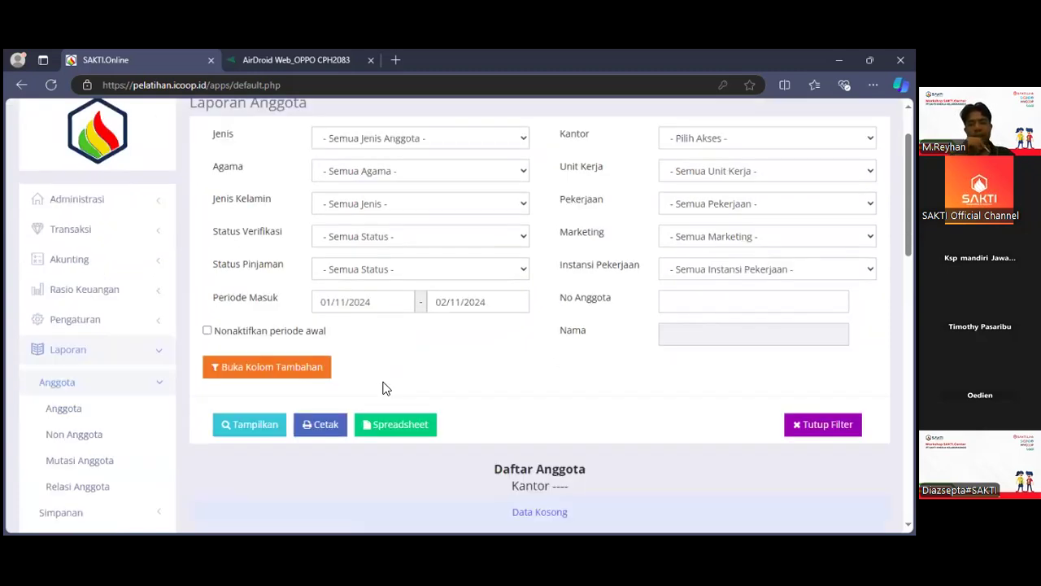
pyautogui.scroll(1, 386, 387)
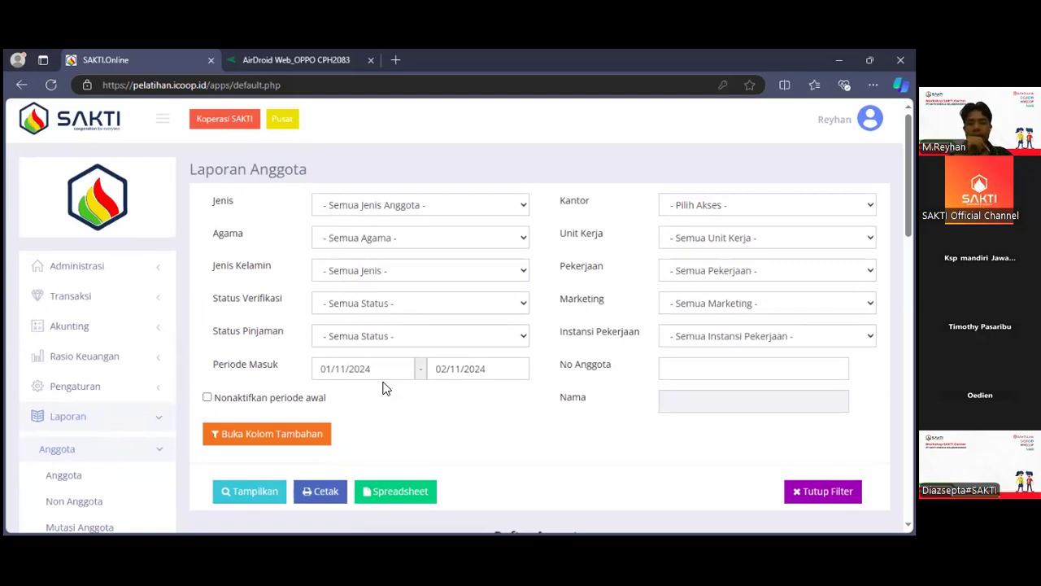
pyautogui.scroll(-1, 385, 388)
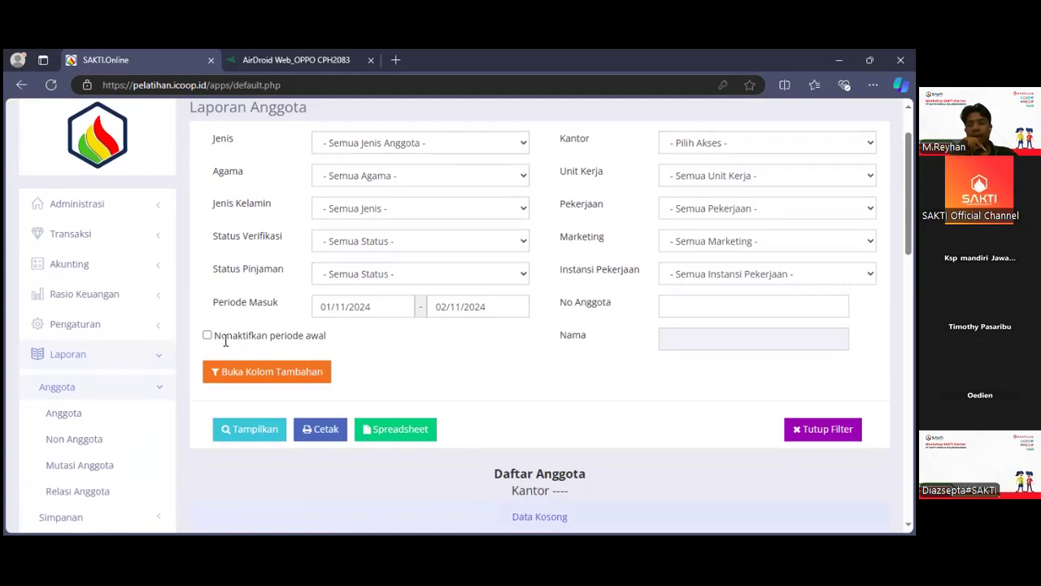
# Collapse the Anggota subgroup and the Laporan navigation group.
pyautogui.click(127, 401)
pyautogui.scroll(-2, 128, 400)
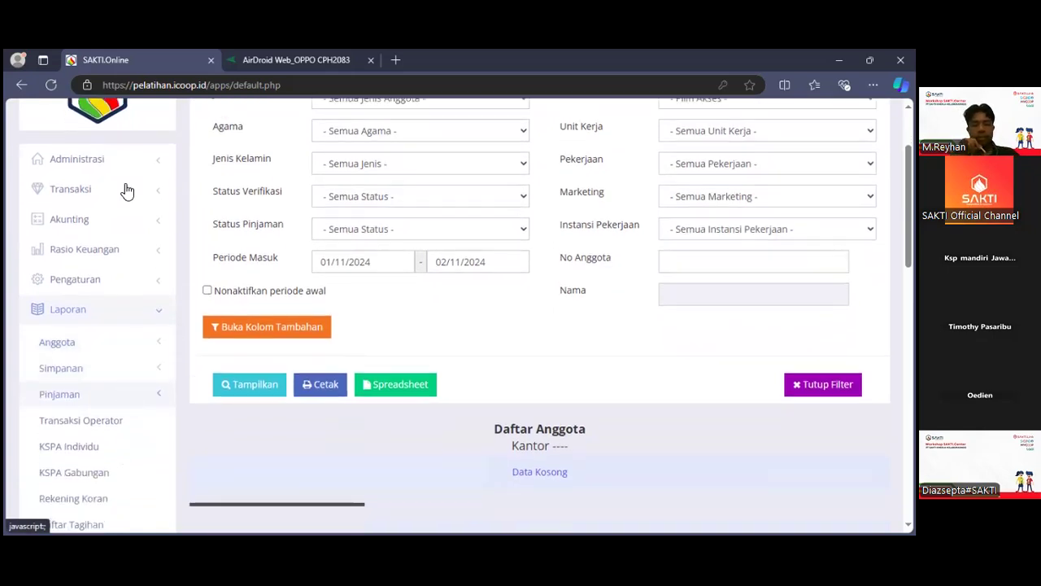
pyautogui.click(126, 216)
pyautogui.scroll(2, 126, 215)
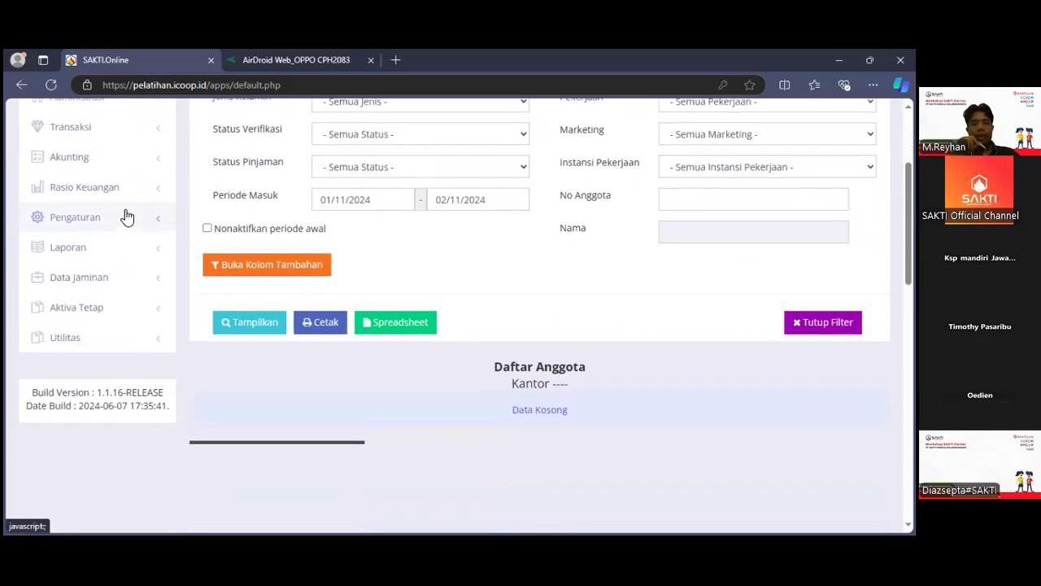
pyautogui.scroll(3, 127, 216)
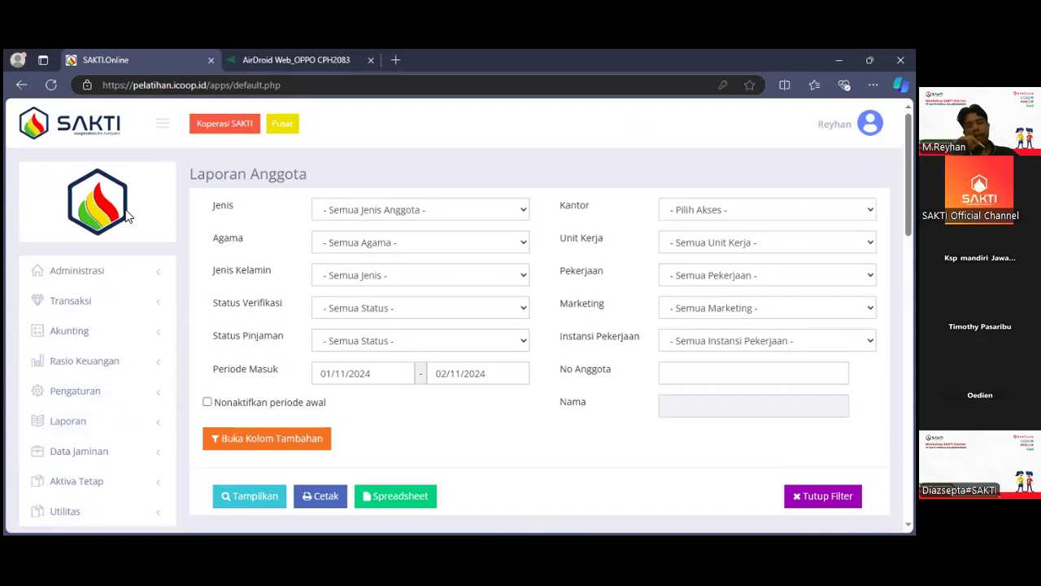
# Open the Daftar Tagihan page under Transaksi to view its export and import options, and collapse the Transaksi group.
pyautogui.click(120, 311)
pyautogui.scroll(-1, 122, 313)
pyautogui.scroll(-4, 121, 312)
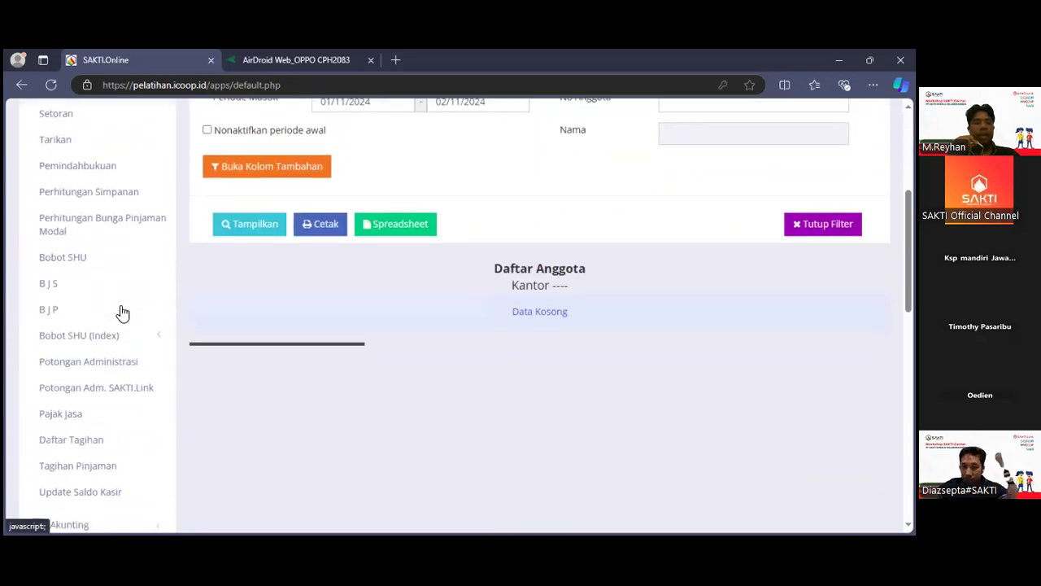
pyautogui.scroll(-2, 121, 311)
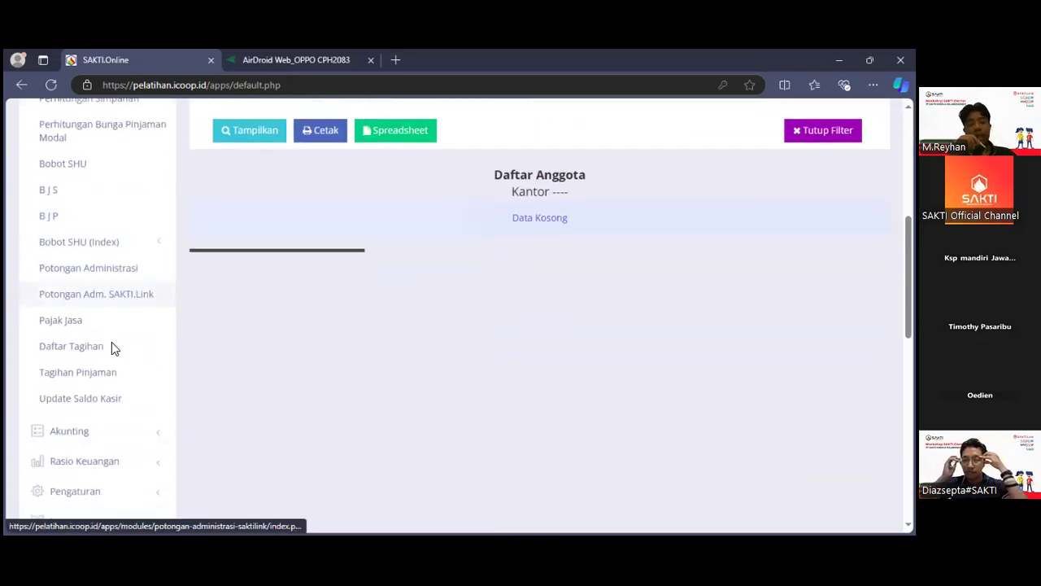
pyautogui.click(111, 344)
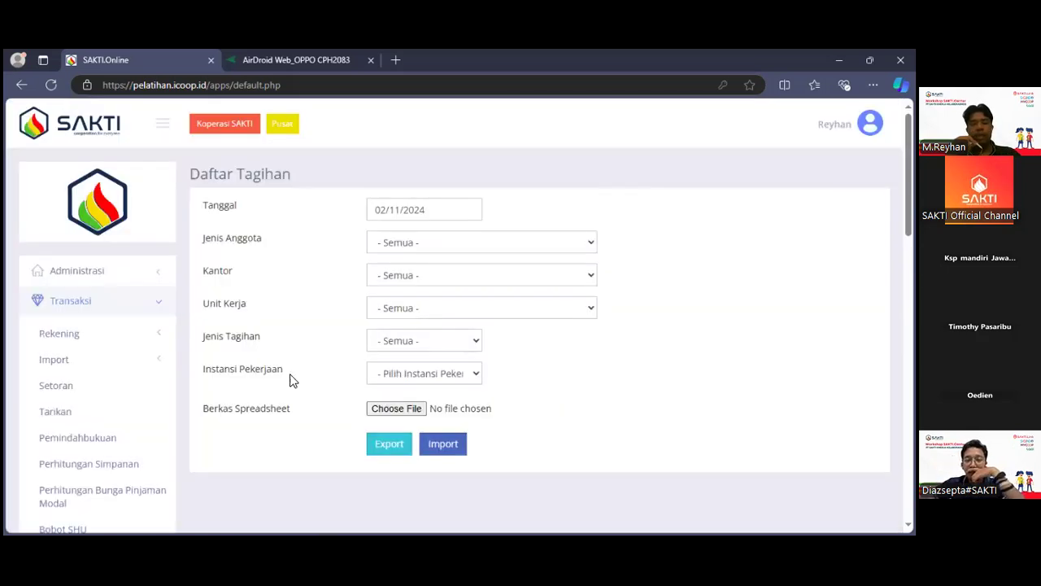
pyautogui.click(116, 309)
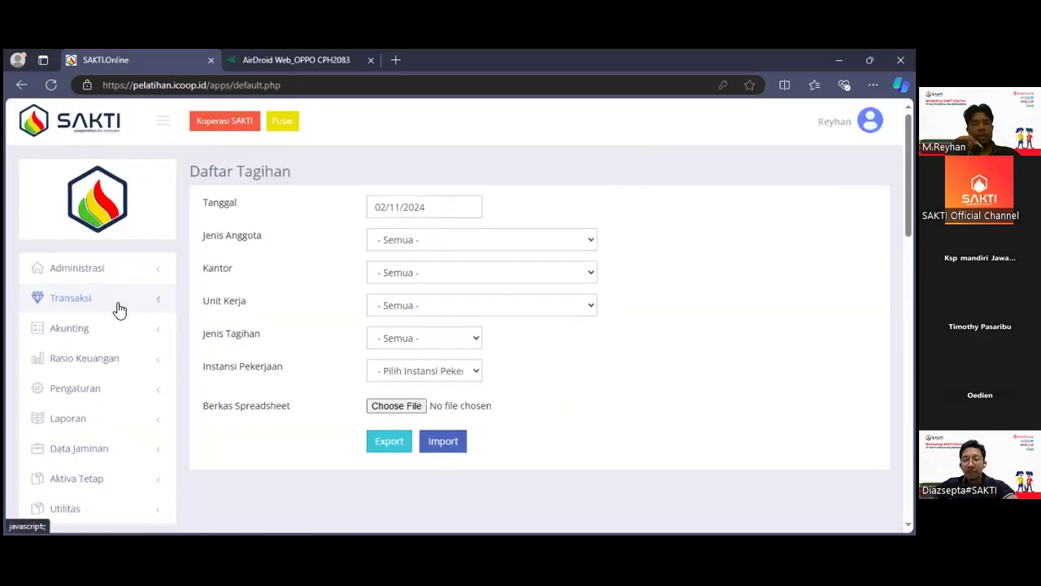
pyautogui.scroll(-1, 117, 307)
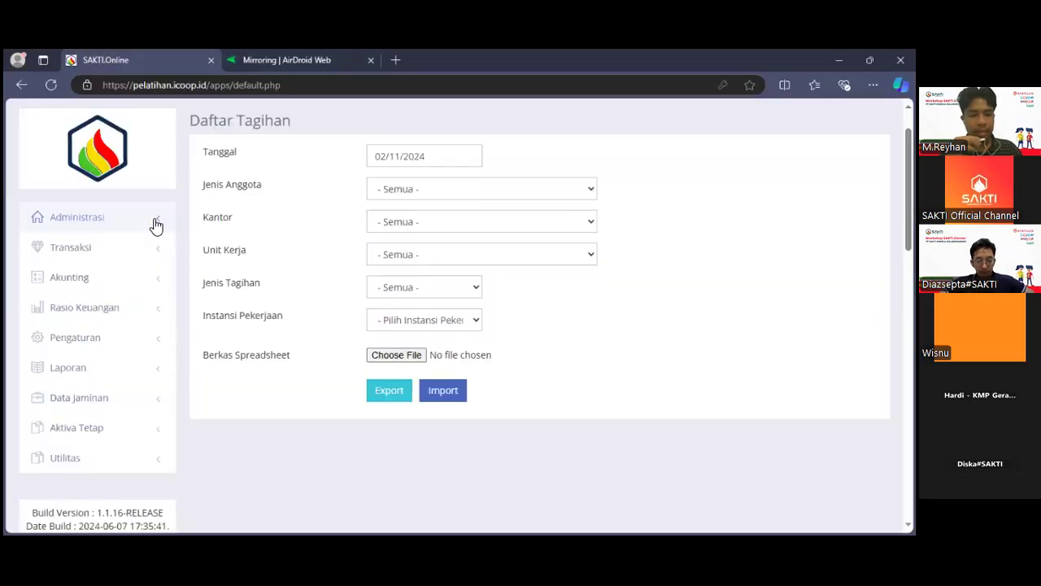
# Return to SAKTI.Online and open the new member registration form from the Anggota section under Administrasi.
pyautogui.click(157, 226)
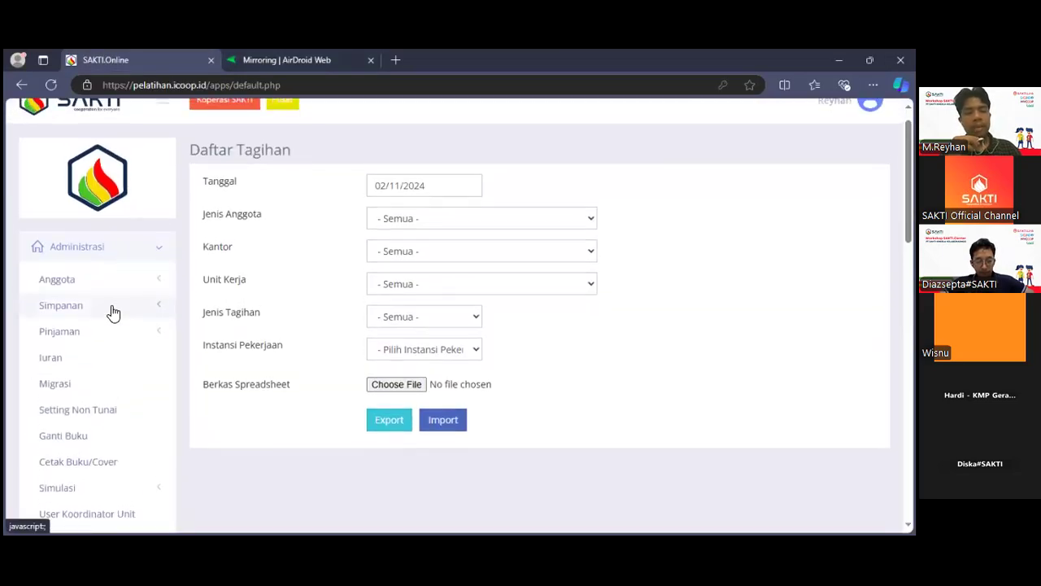
pyautogui.click(109, 281)
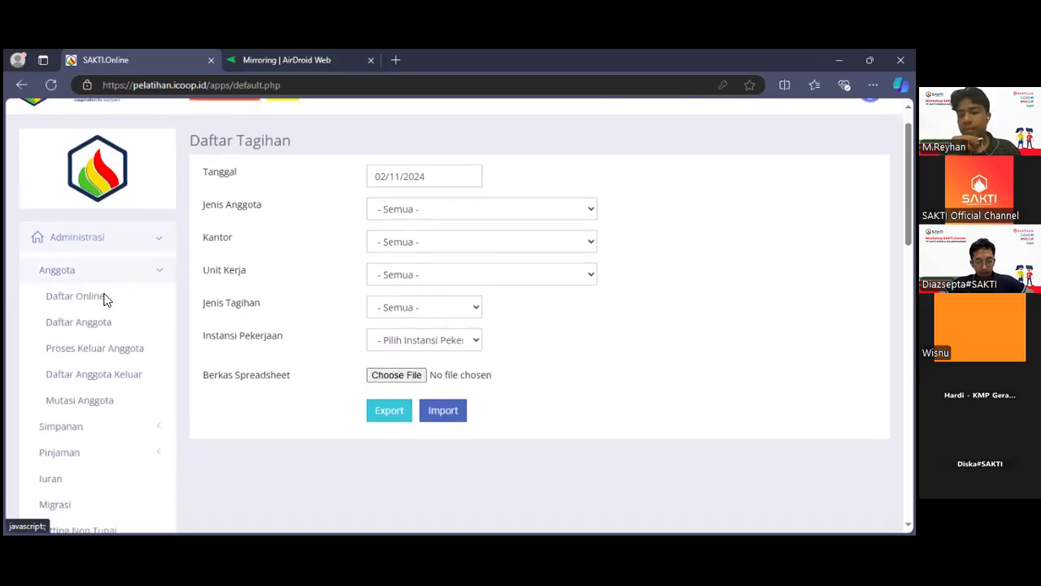
pyautogui.click(75, 296)
pyautogui.click(834, 208)
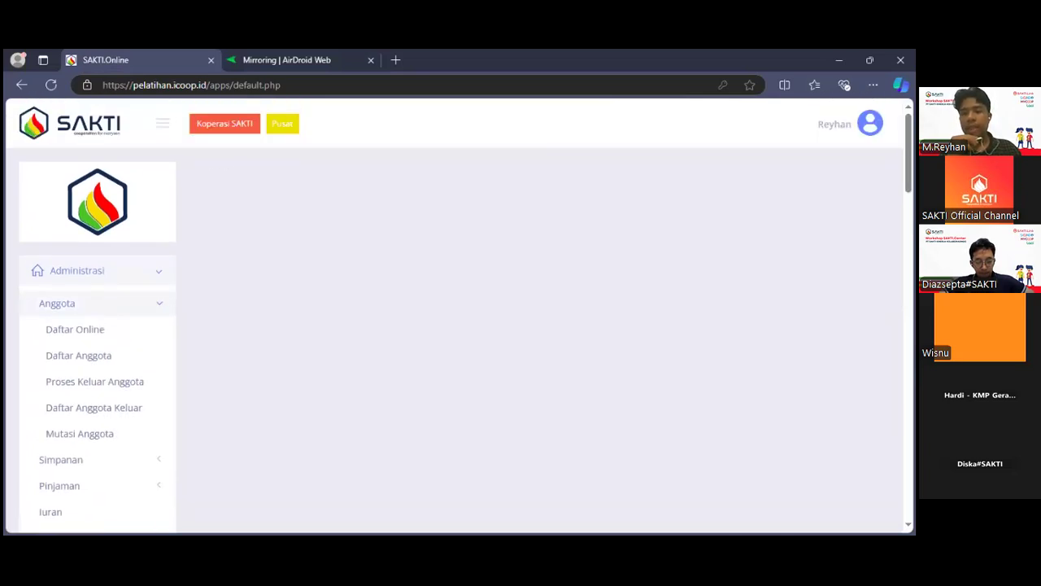
pyautogui.scroll(-15, 669, 270)
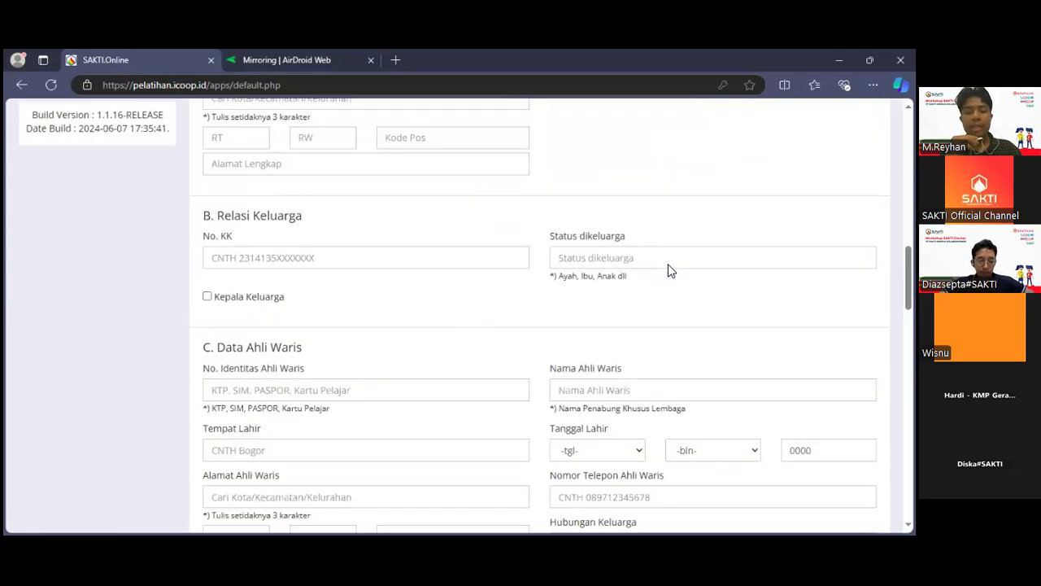
# View the Jabatan and Kelompok Wajib choices in the Informasi Tambahan section of the member form.
pyautogui.scroll(-10, 669, 270)
pyautogui.scroll(5, 668, 270)
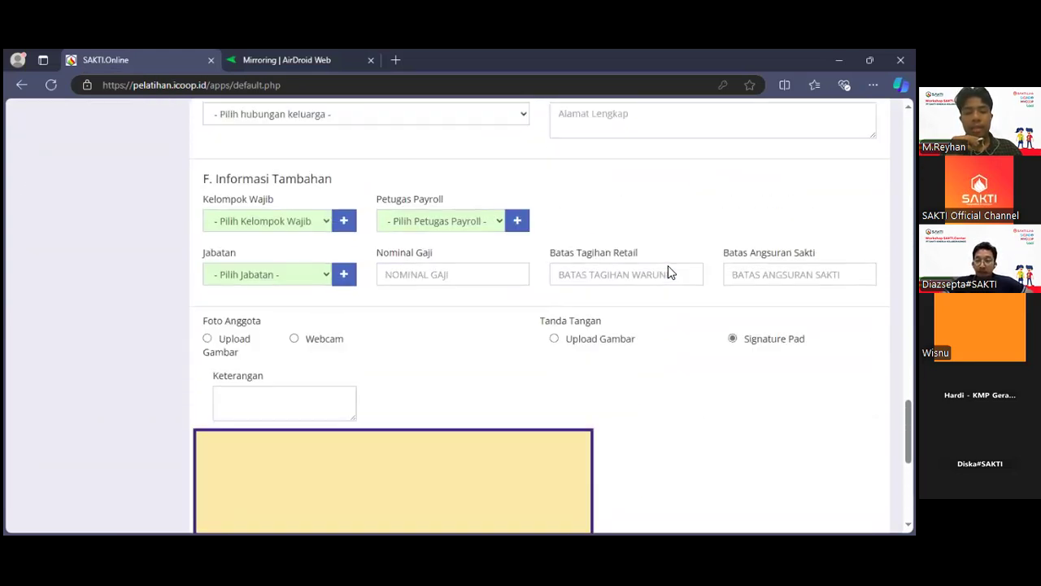
pyautogui.click(268, 274)
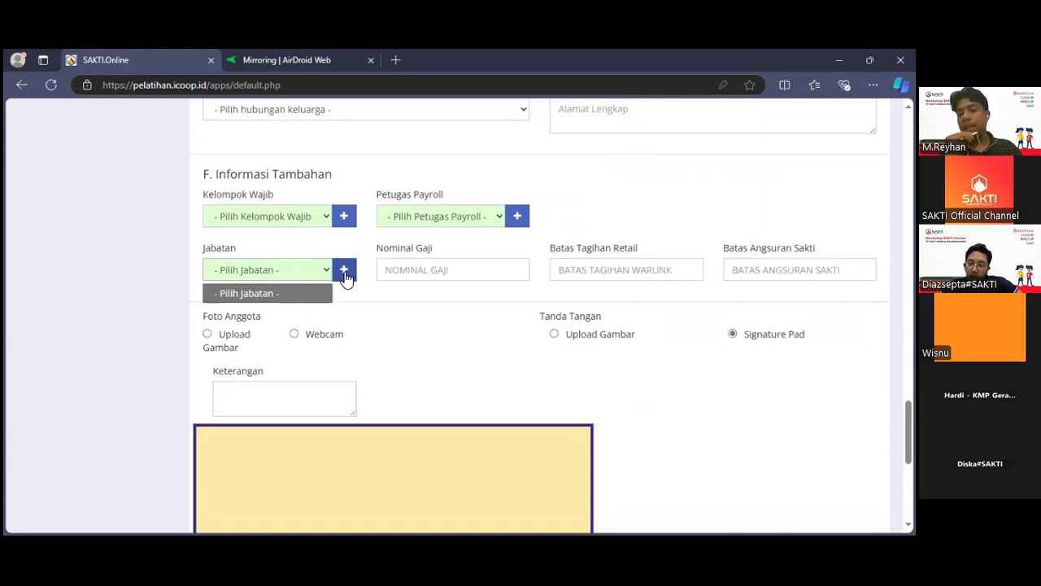
pyautogui.click(315, 218)
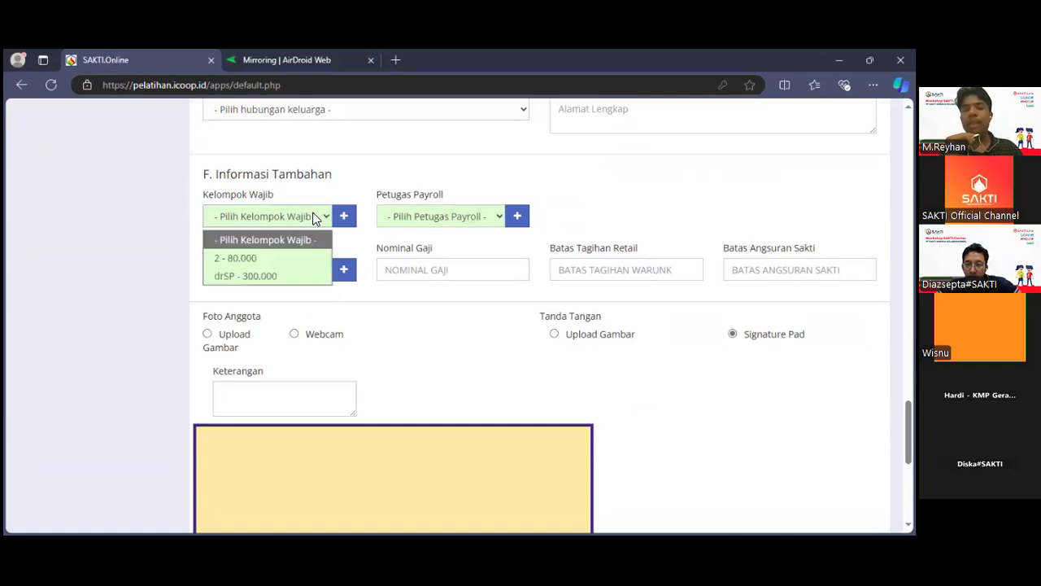
# Switch to AirDroid Web, close and reopen the Mirroring window, and show the mirrored phone full screen.
pyautogui.click(267, 55)
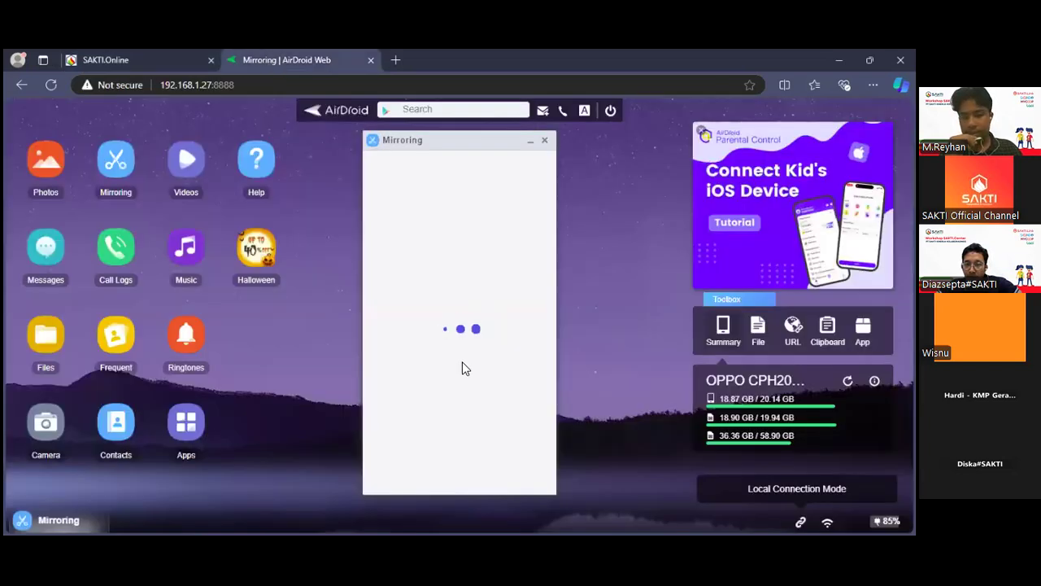
pyautogui.click(546, 145)
pyautogui.click(135, 160)
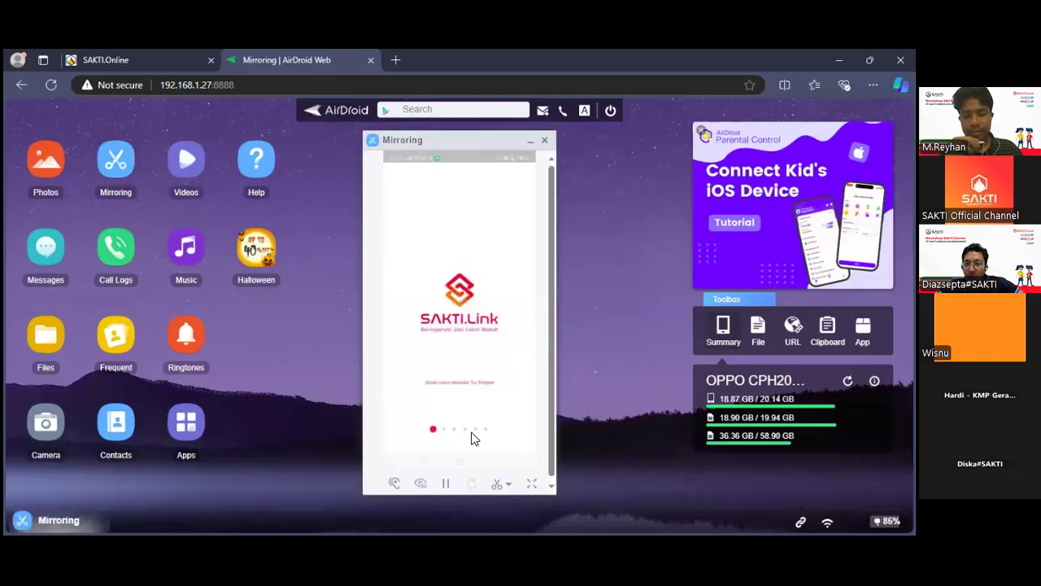
pyautogui.click(531, 488)
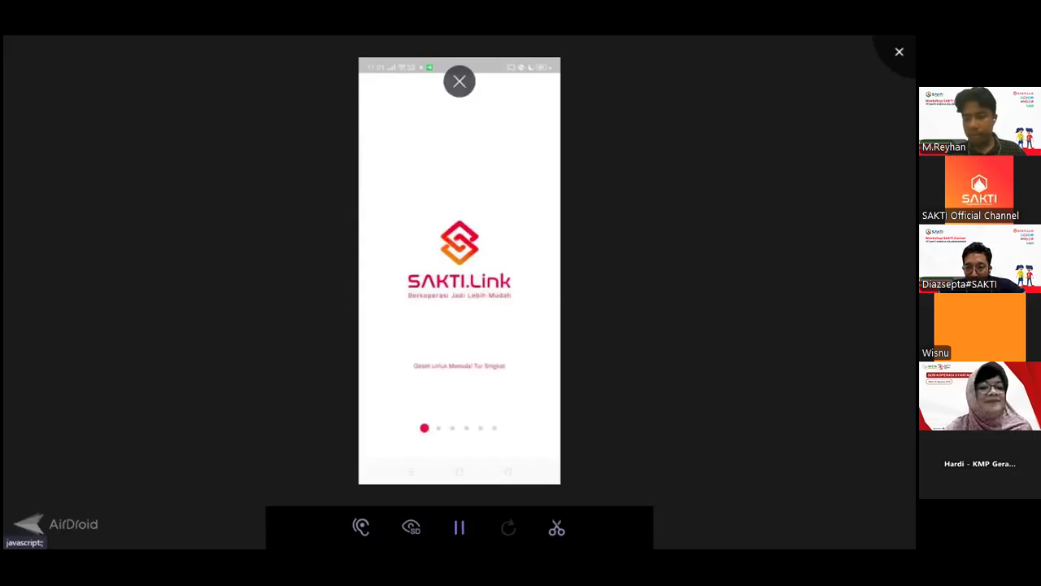
# Leave full screen, restart the Mirroring window, and show the phone's SAKTI.Link app full screen again.
pyautogui.press('Escape')
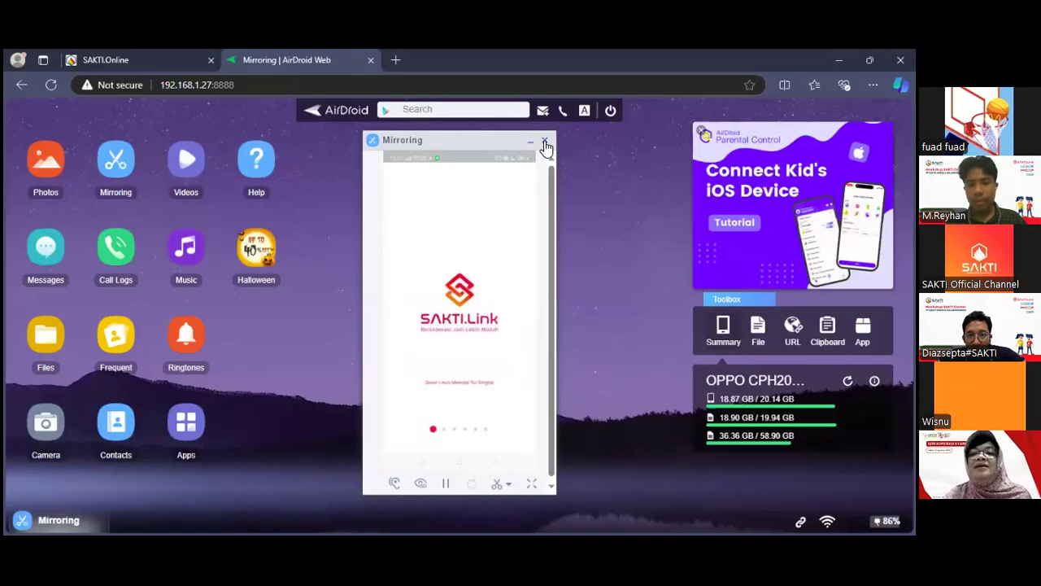
pyautogui.click(546, 143)
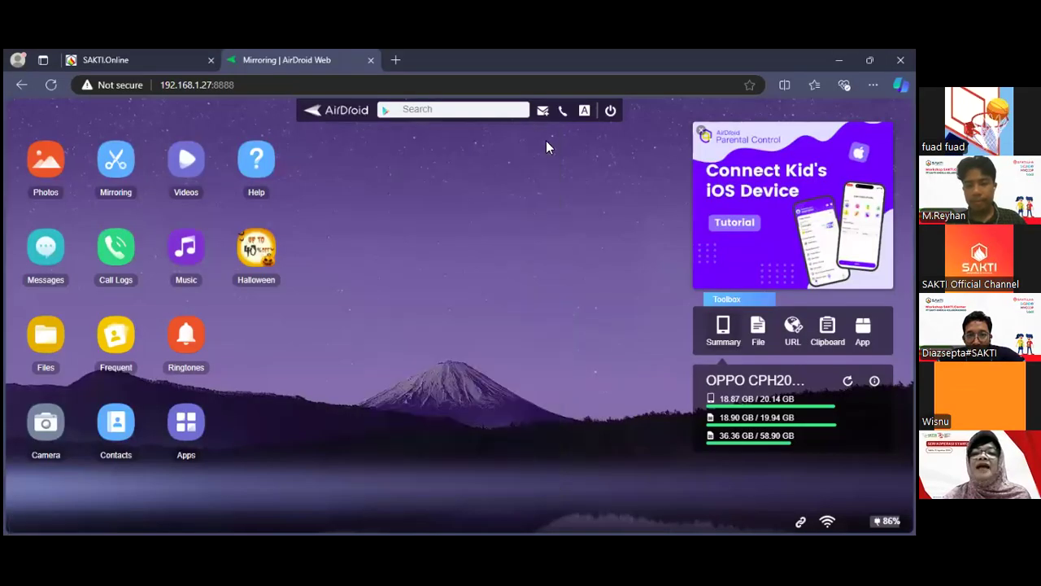
pyautogui.click(116, 161)
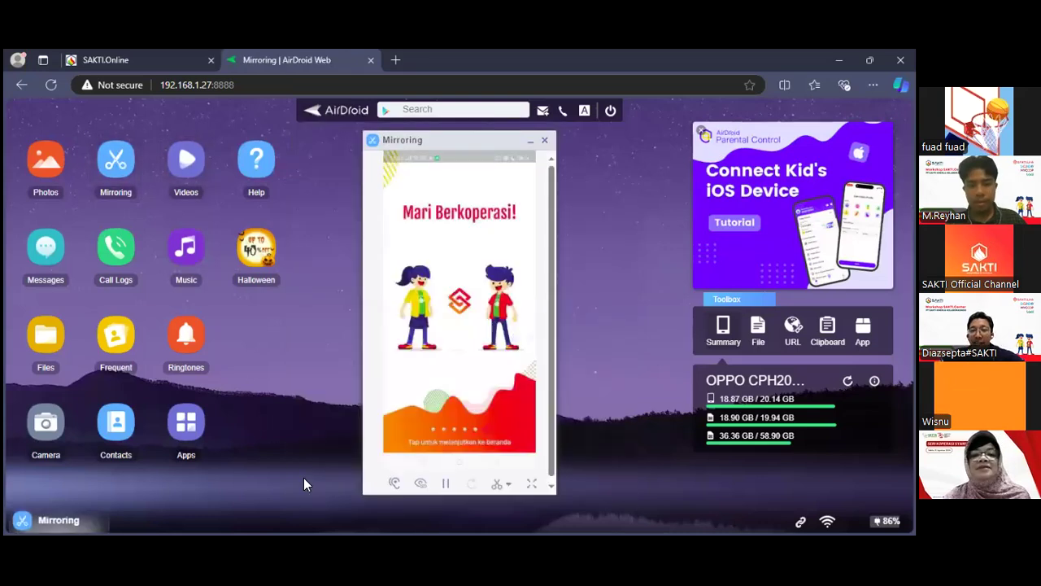
pyautogui.click(447, 455)
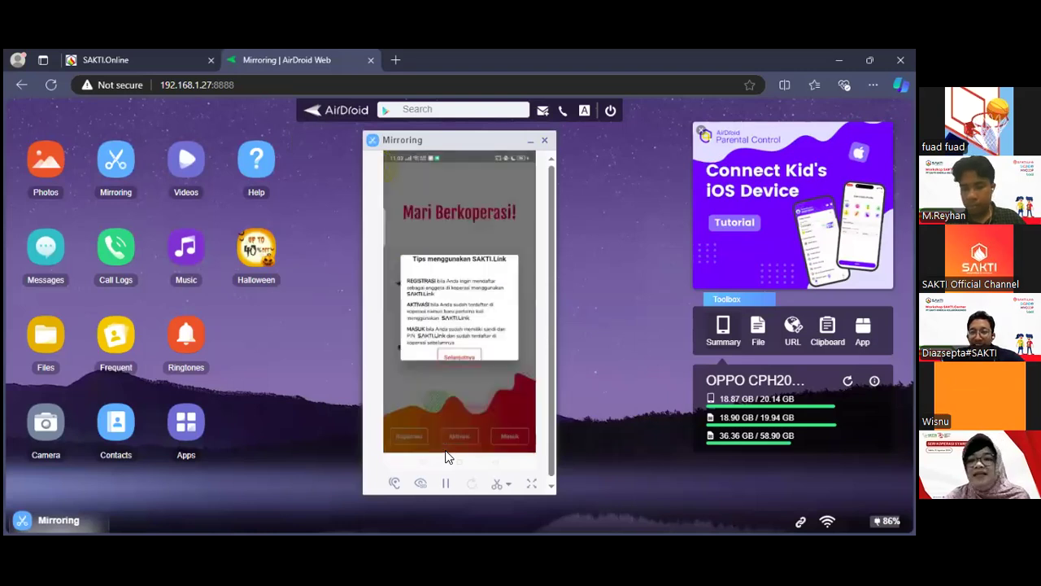
pyautogui.click(533, 486)
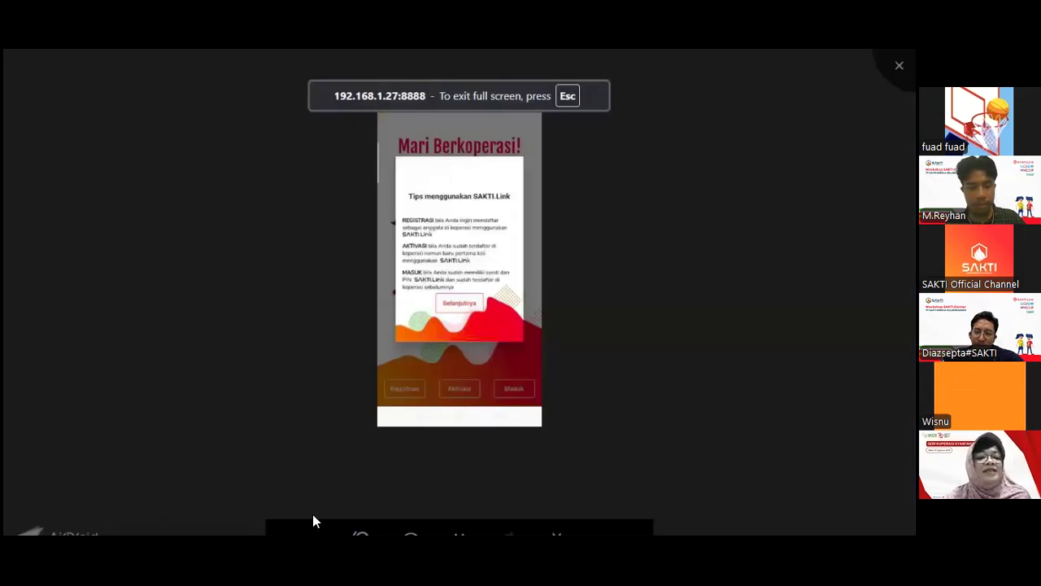